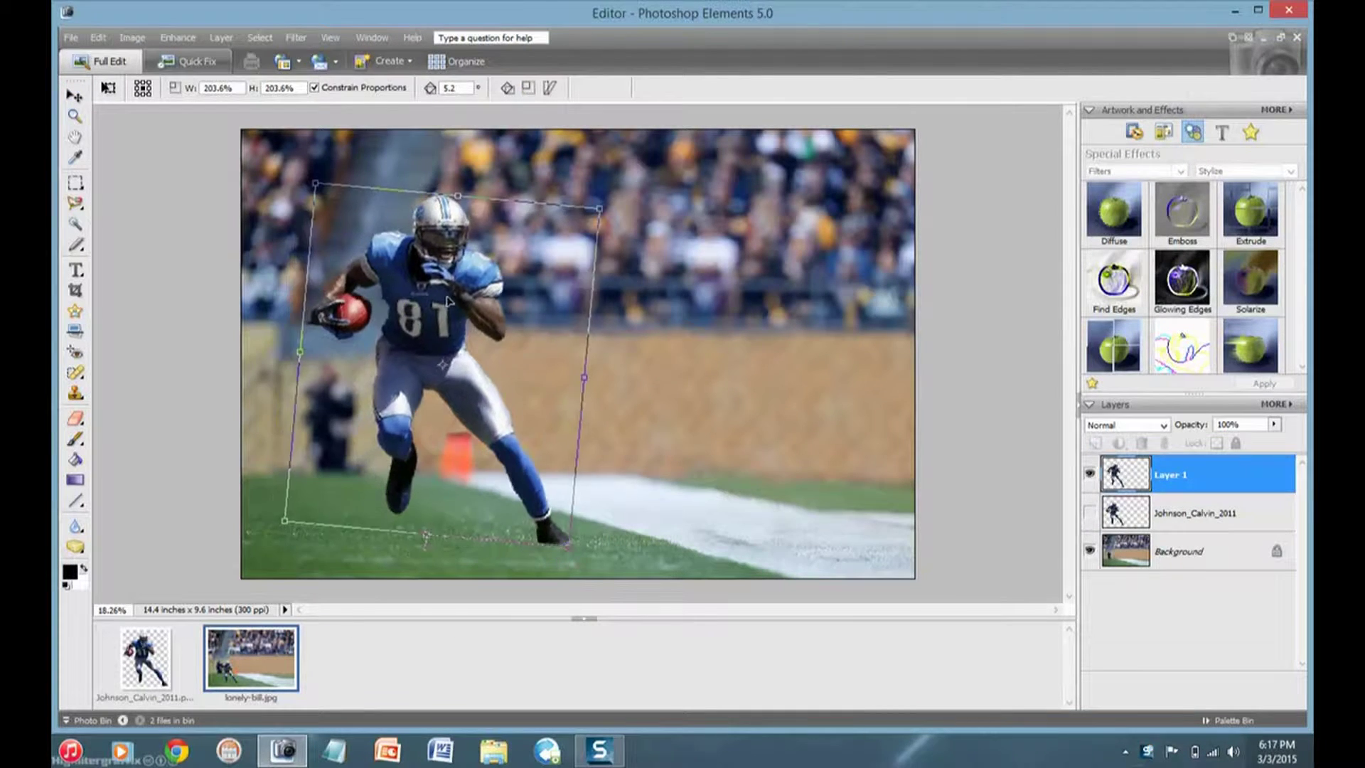
- Commit the player transform, then open lightning, texture and IMG_3489 from the Effects folder
click(521, 559)
click(70, 37)
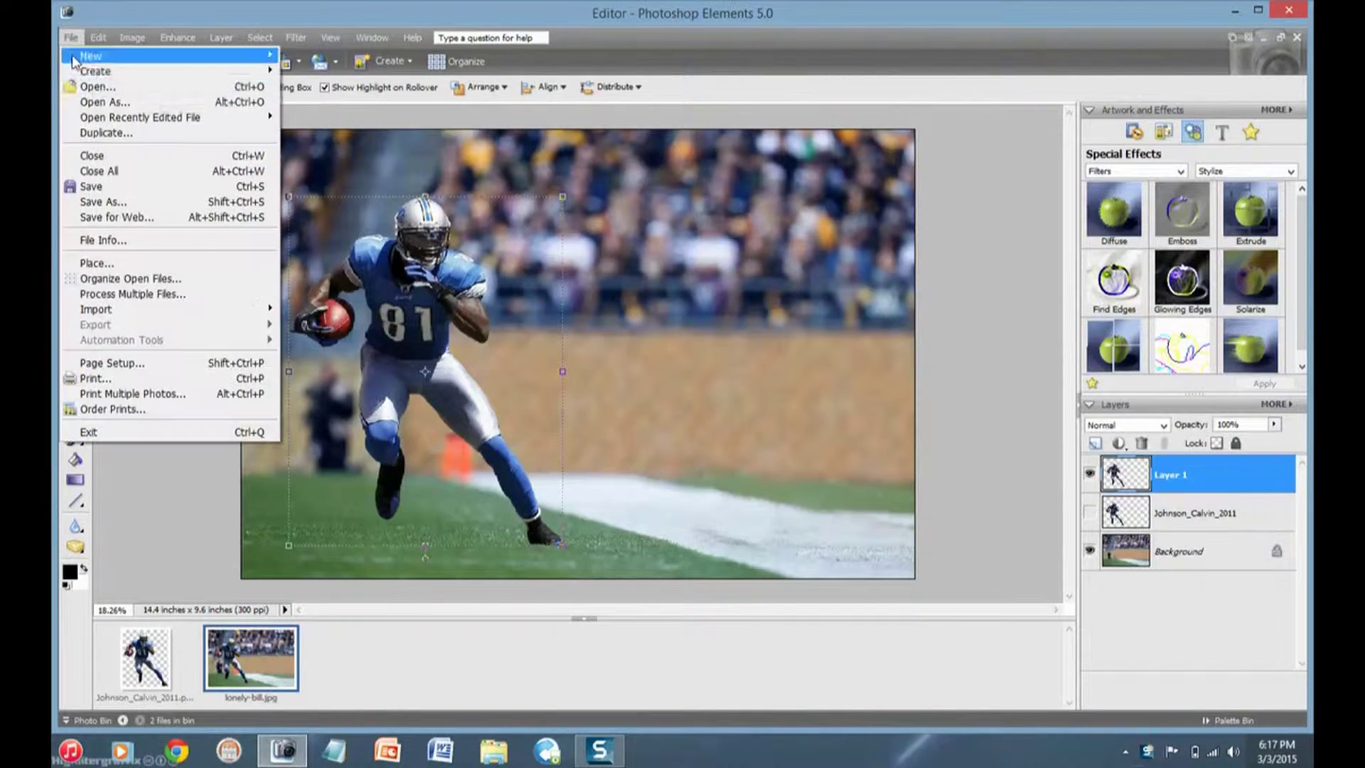
click(99, 100)
click(260, 48)
click(94, 326)
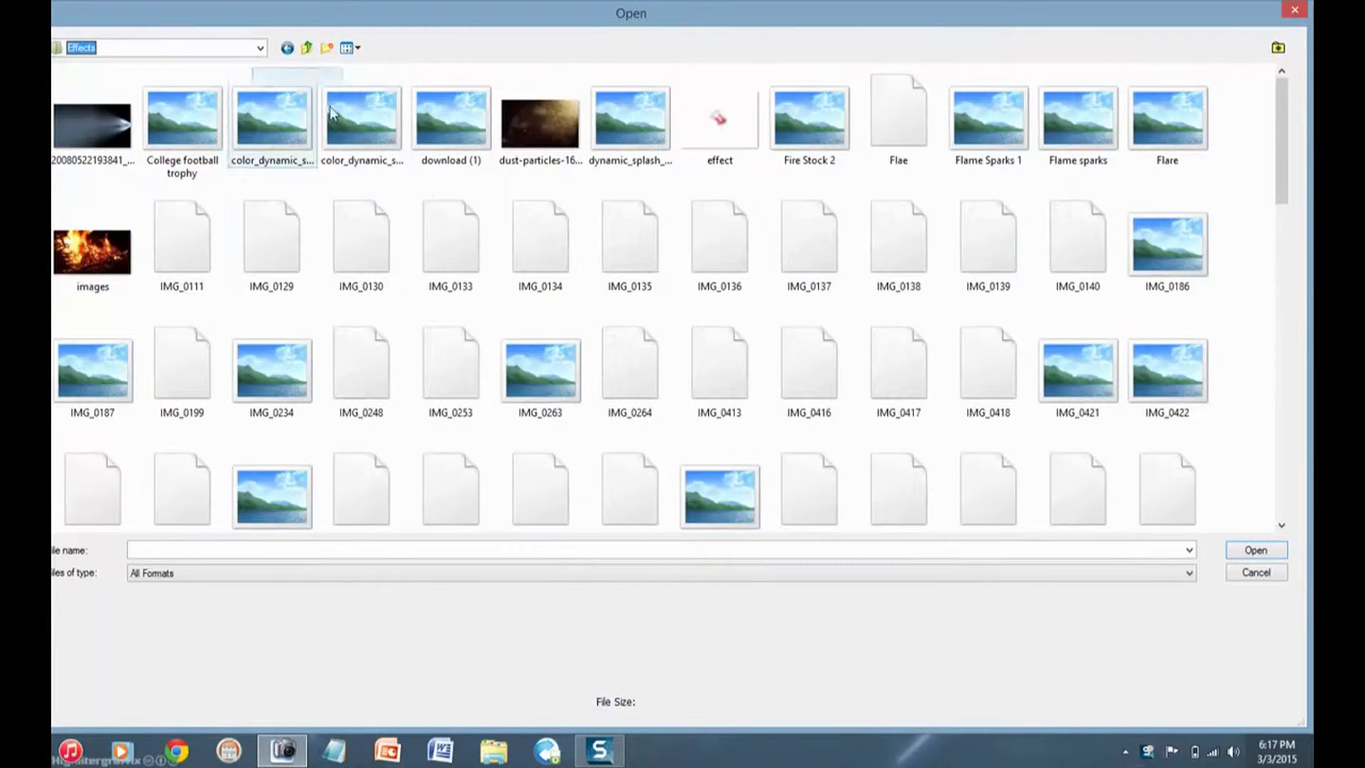
click(988, 235)
scroll(438, 488, down, 10)
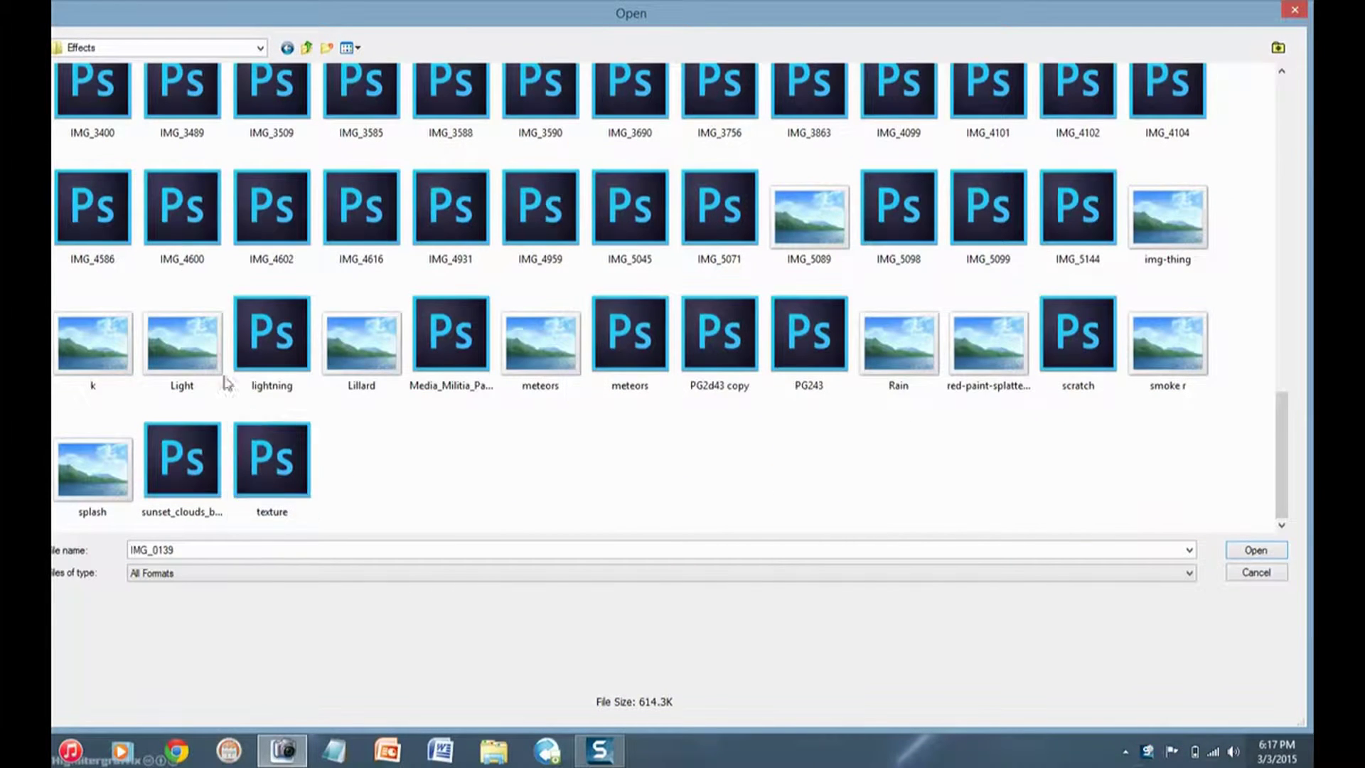
ctrl+click(271, 334)
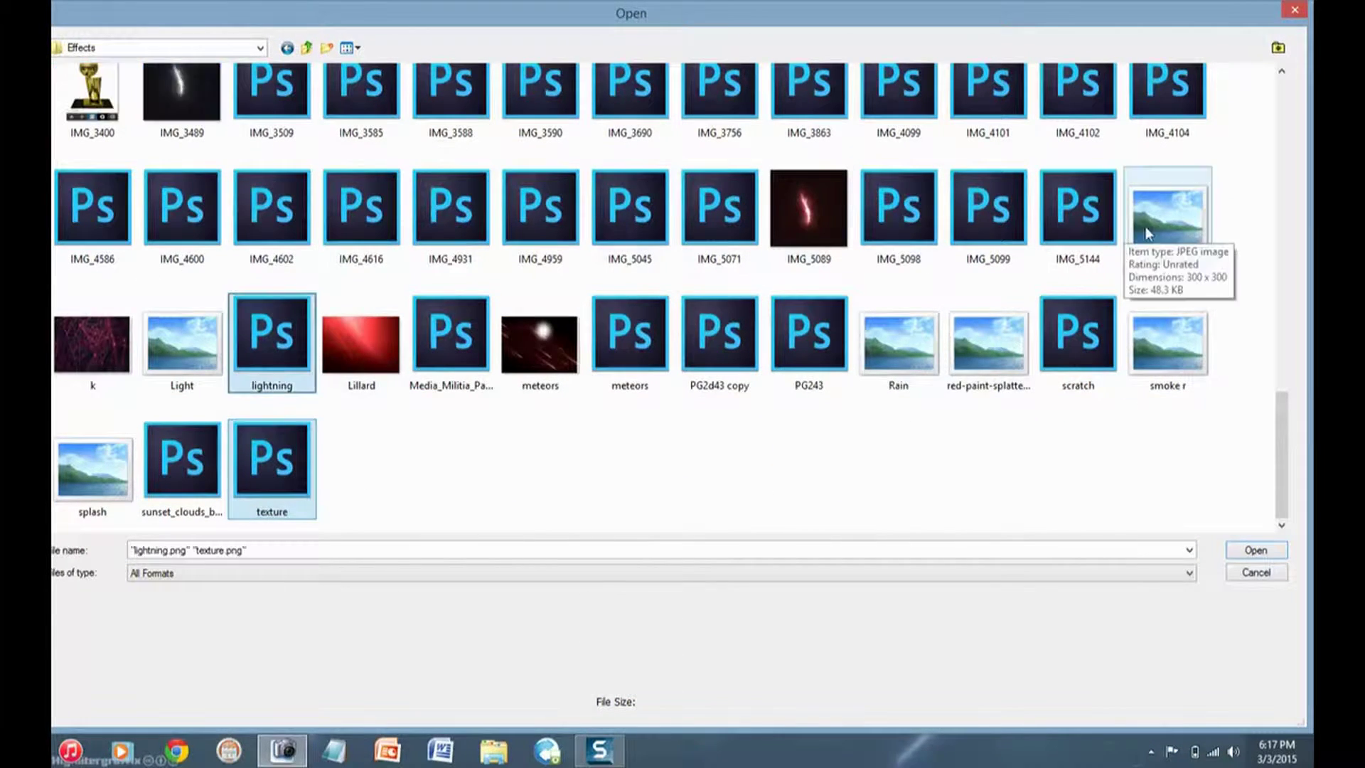
ctrl+click(182, 92)
key(Return)
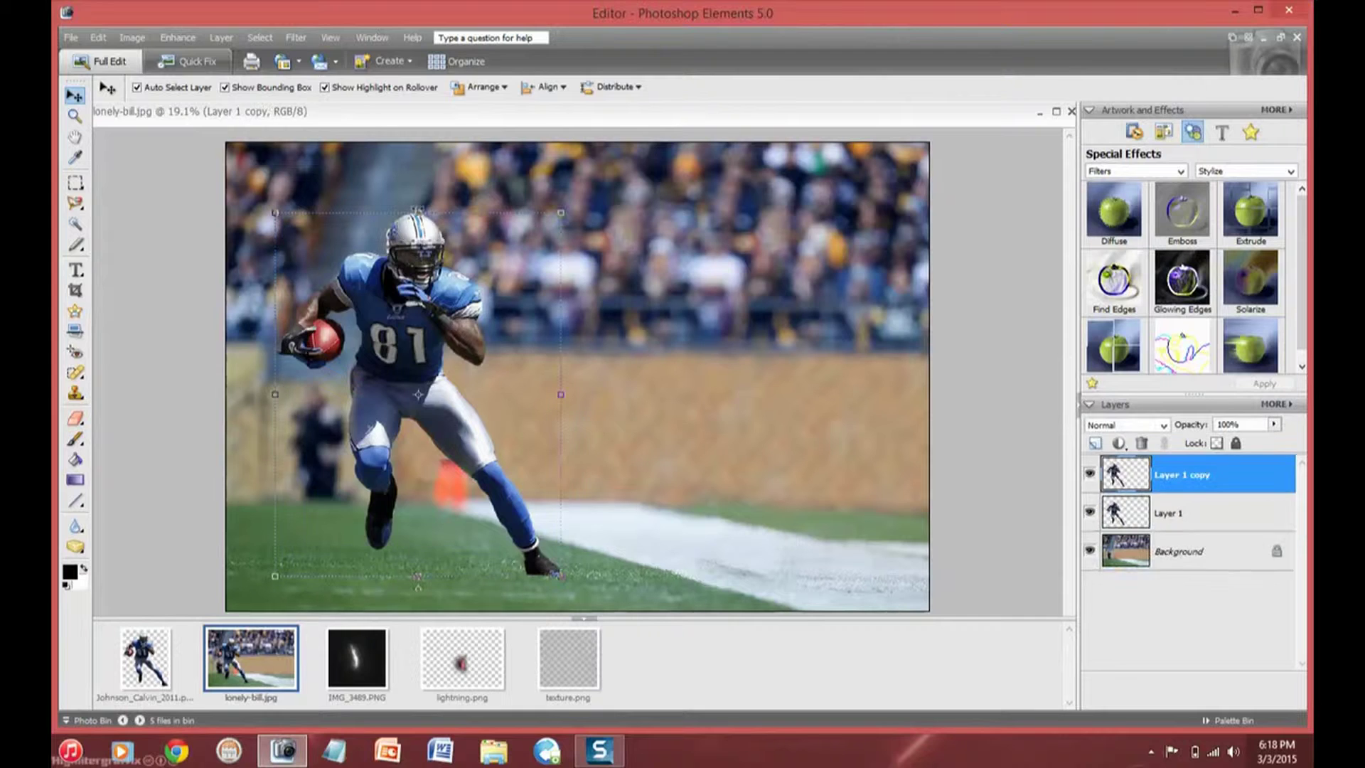
- Flip and squash the player copy beneath his feet, then darken it to black with Hue/Saturation
drag(418, 212, 353, 601)
key(Return)
click(178, 37)
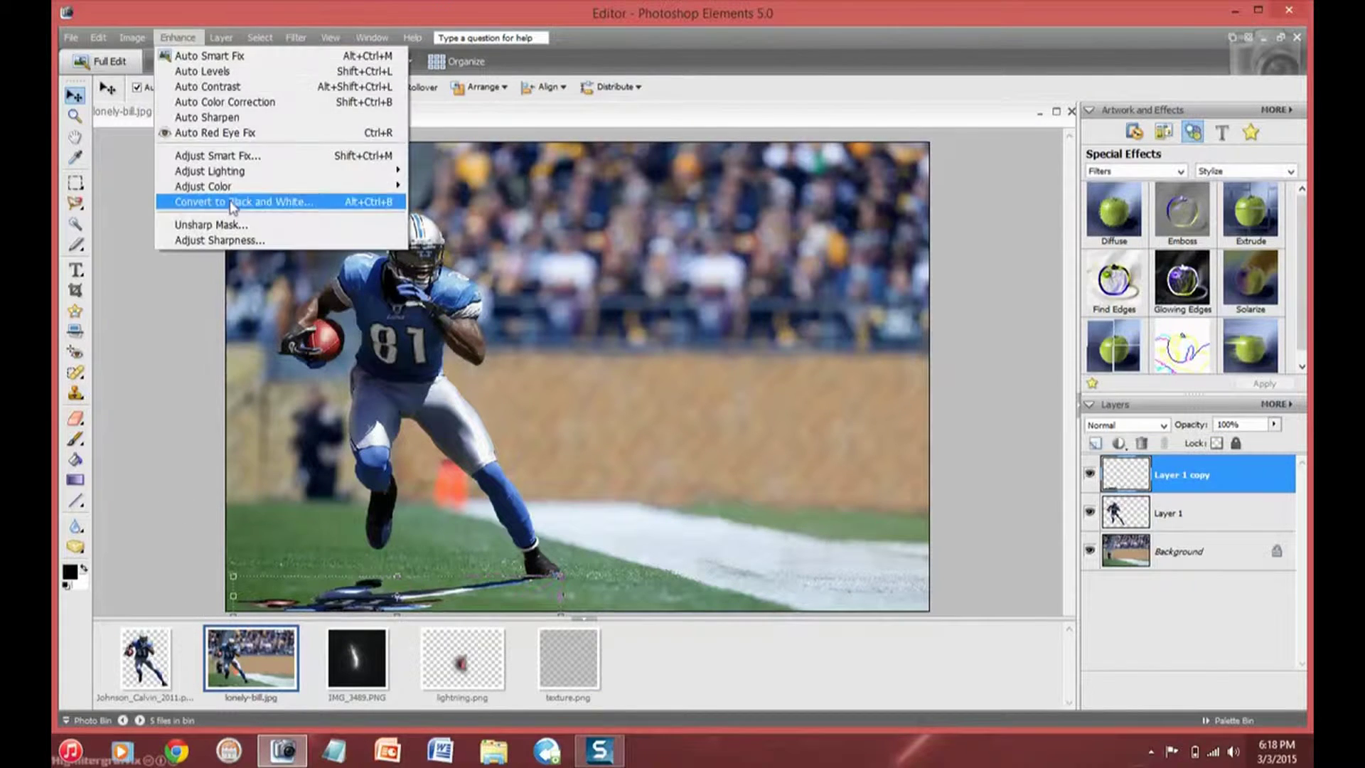
click(274, 194)
drag(972, 378, 839, 377)
click(1137, 186)
- Stretch the shadow further downward and soften it with a Motion Blur
key(ctrl+minus)
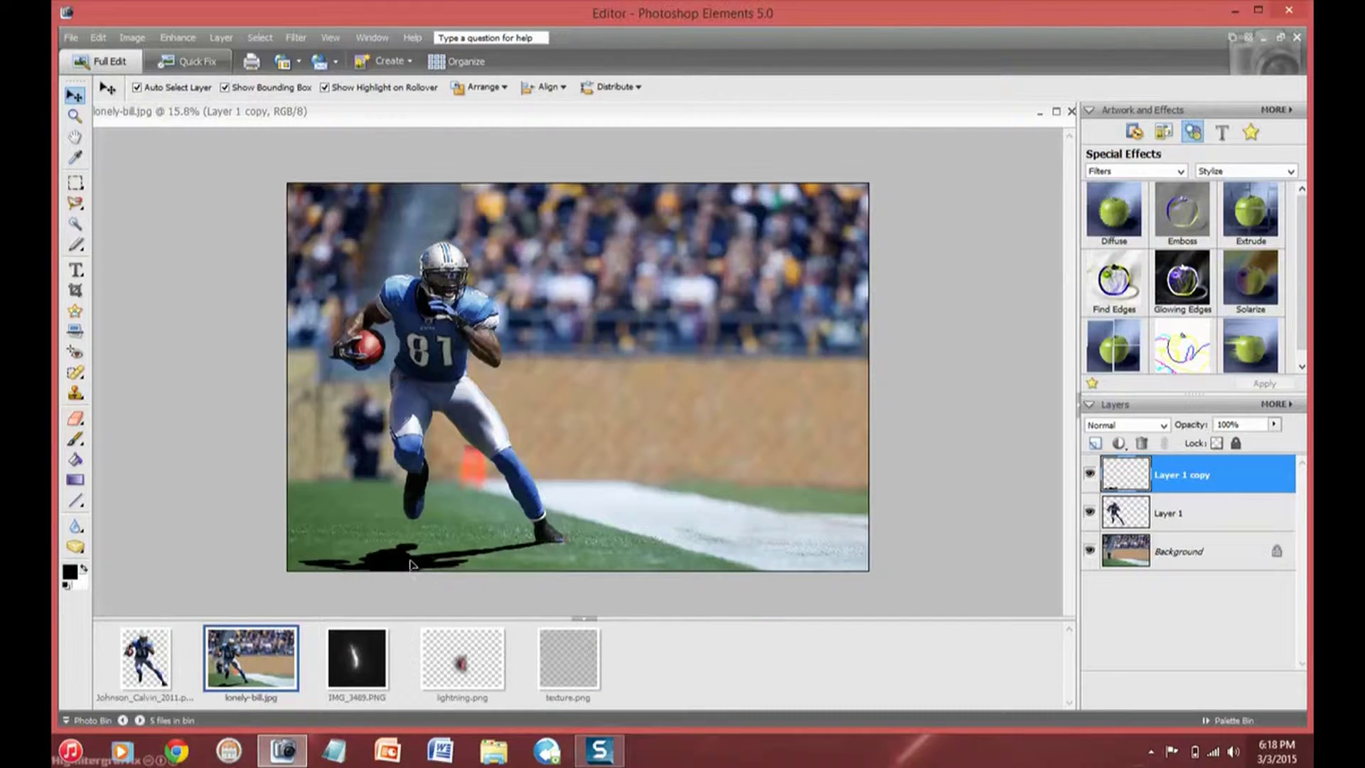
drag(426, 567, 424, 597)
click(502, 560)
click(295, 37)
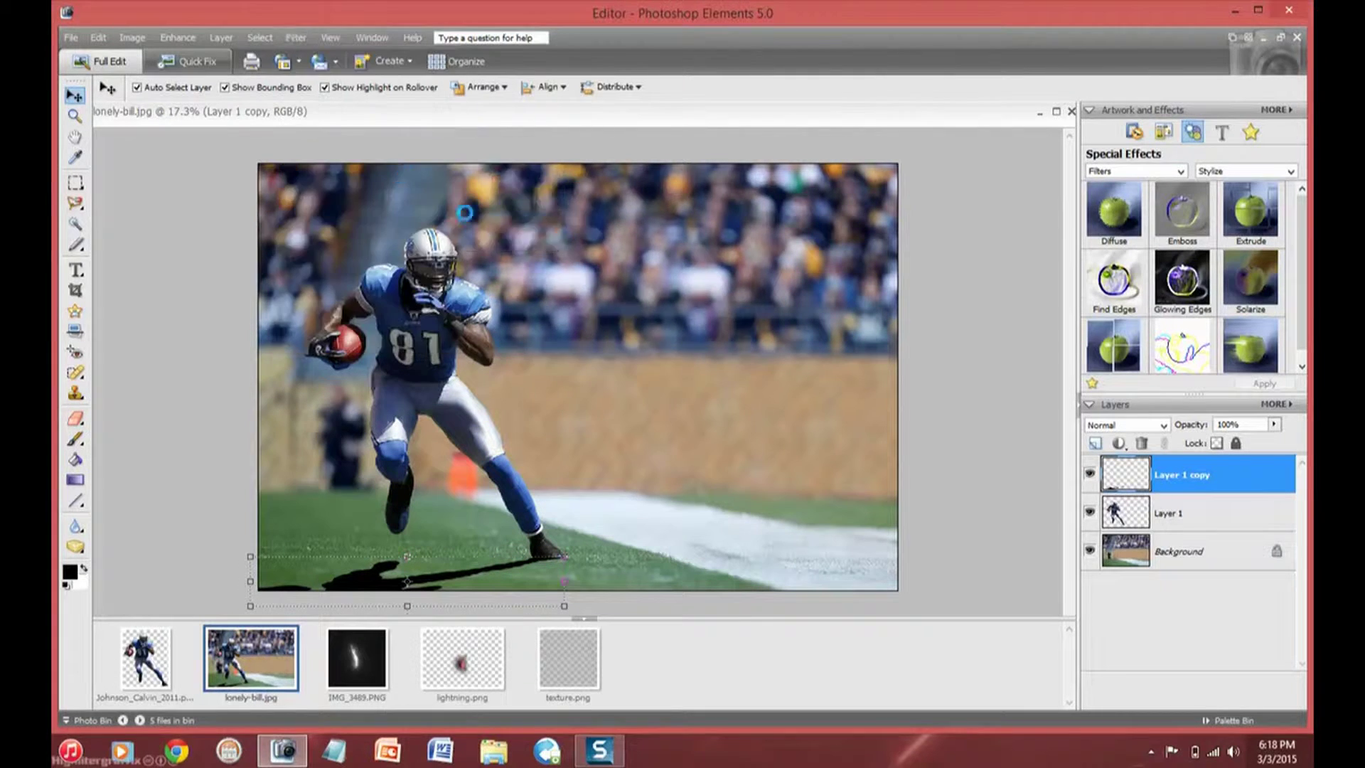
click(313, 178)
click(527, 249)
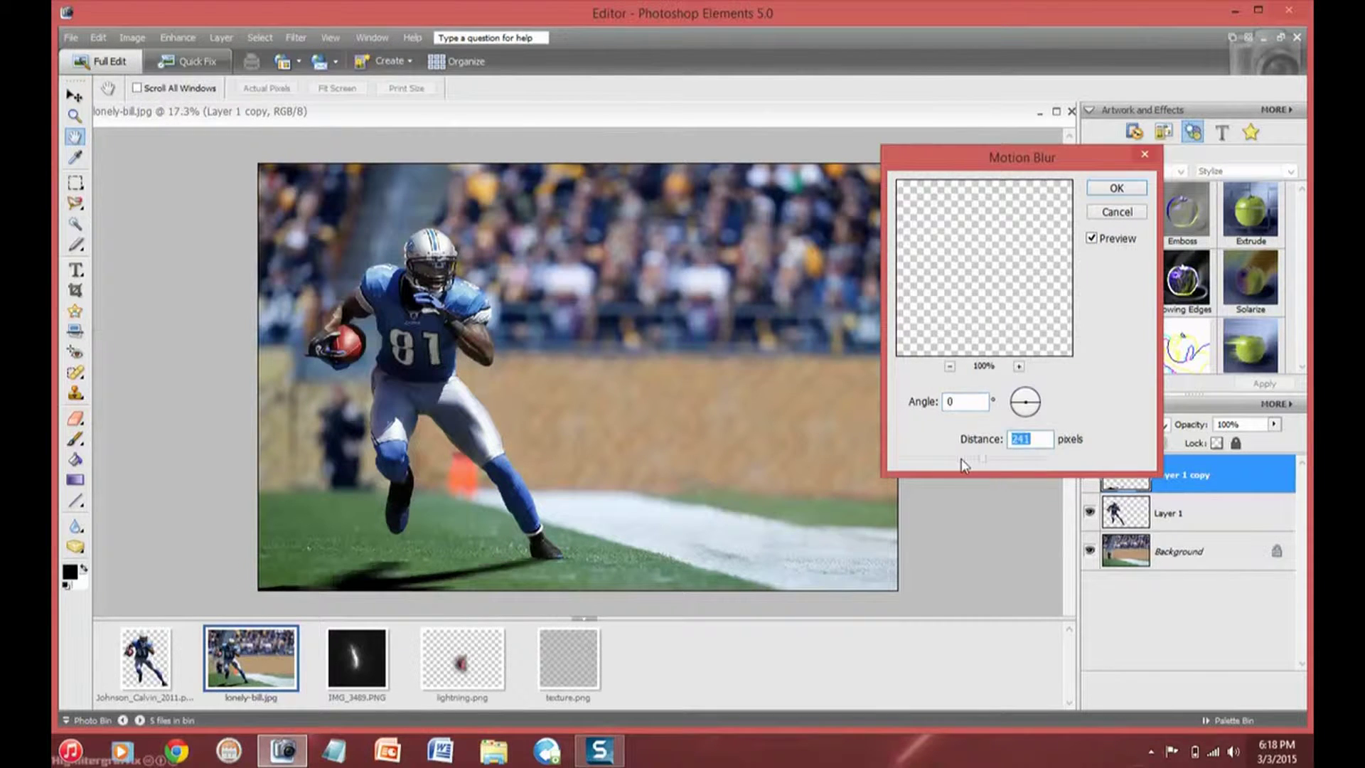
click(1127, 187)
- Drag the texture image onto the photo and stretch it over the canvas, undoing trial eraser strokes
key(v)
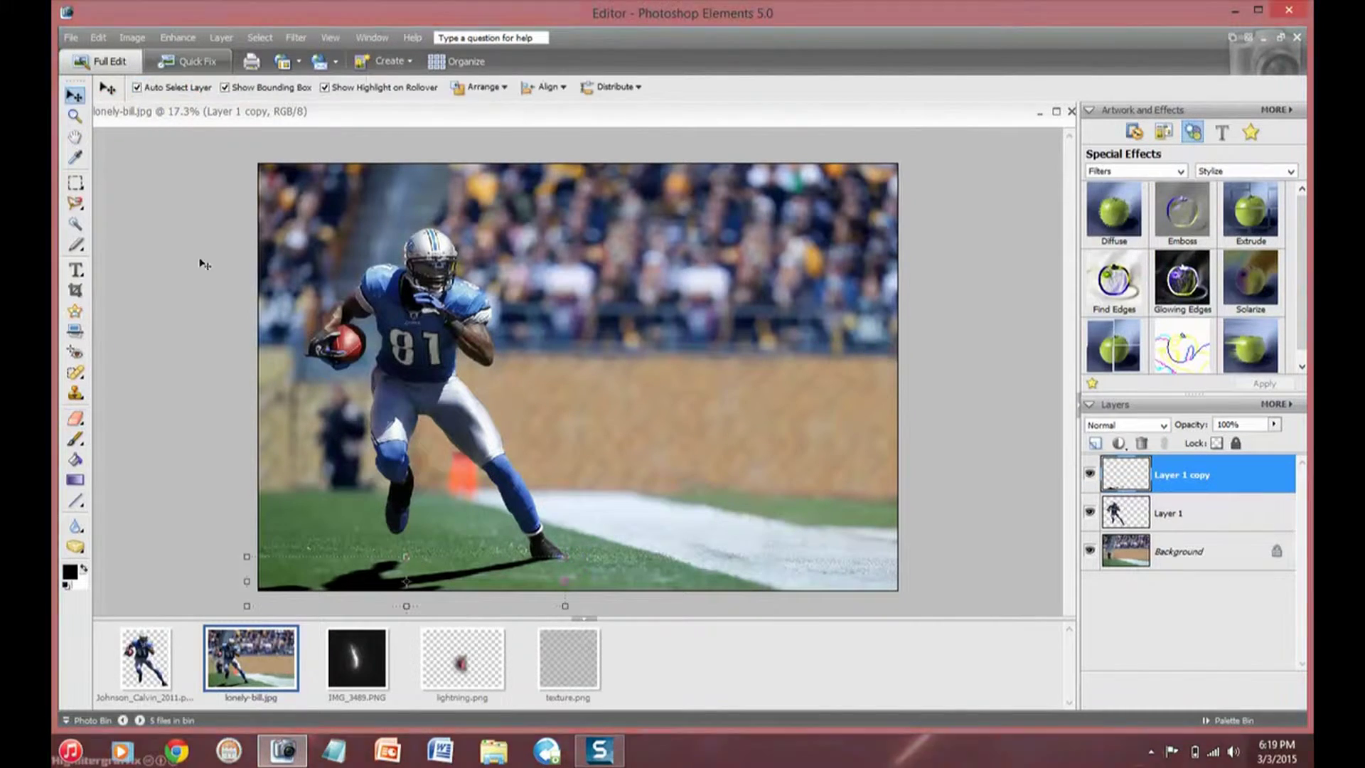
drag(569, 657, 578, 463)
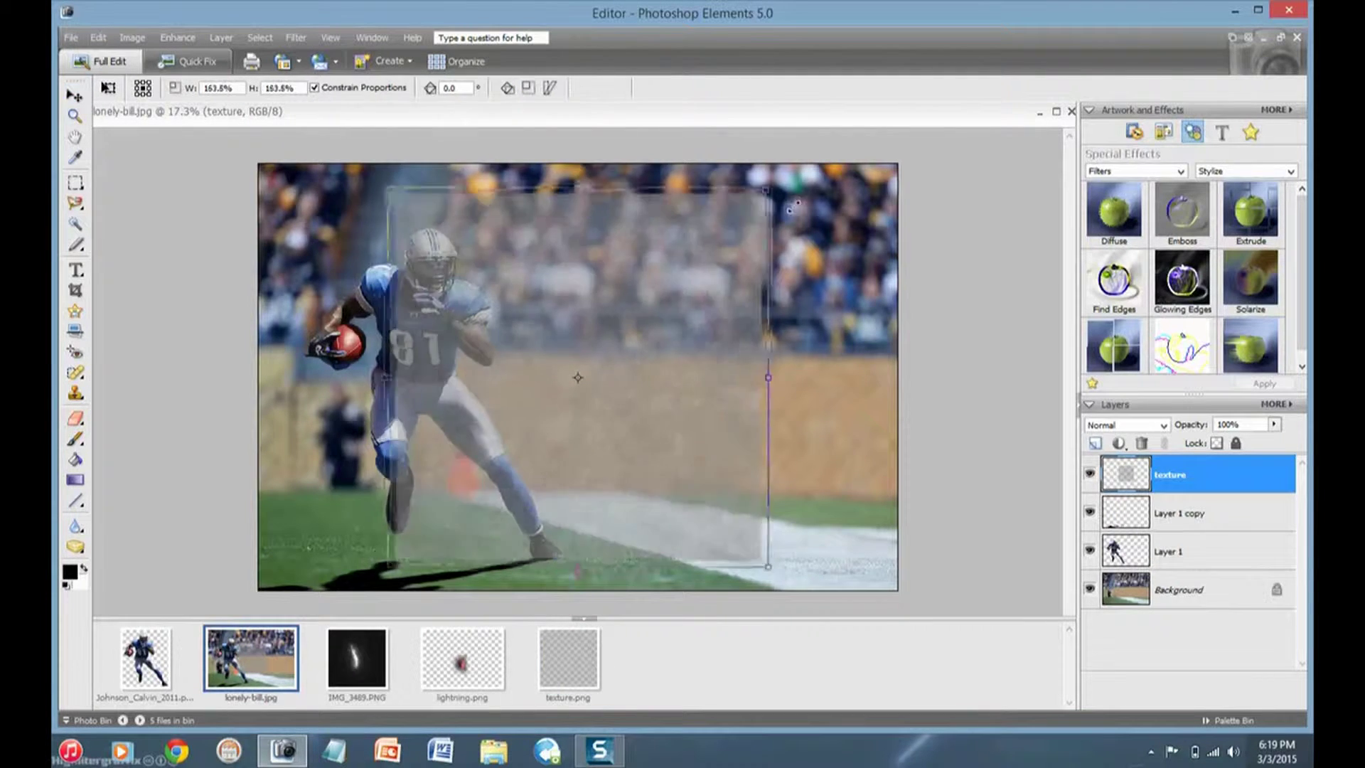
drag(777, 378, 903, 379)
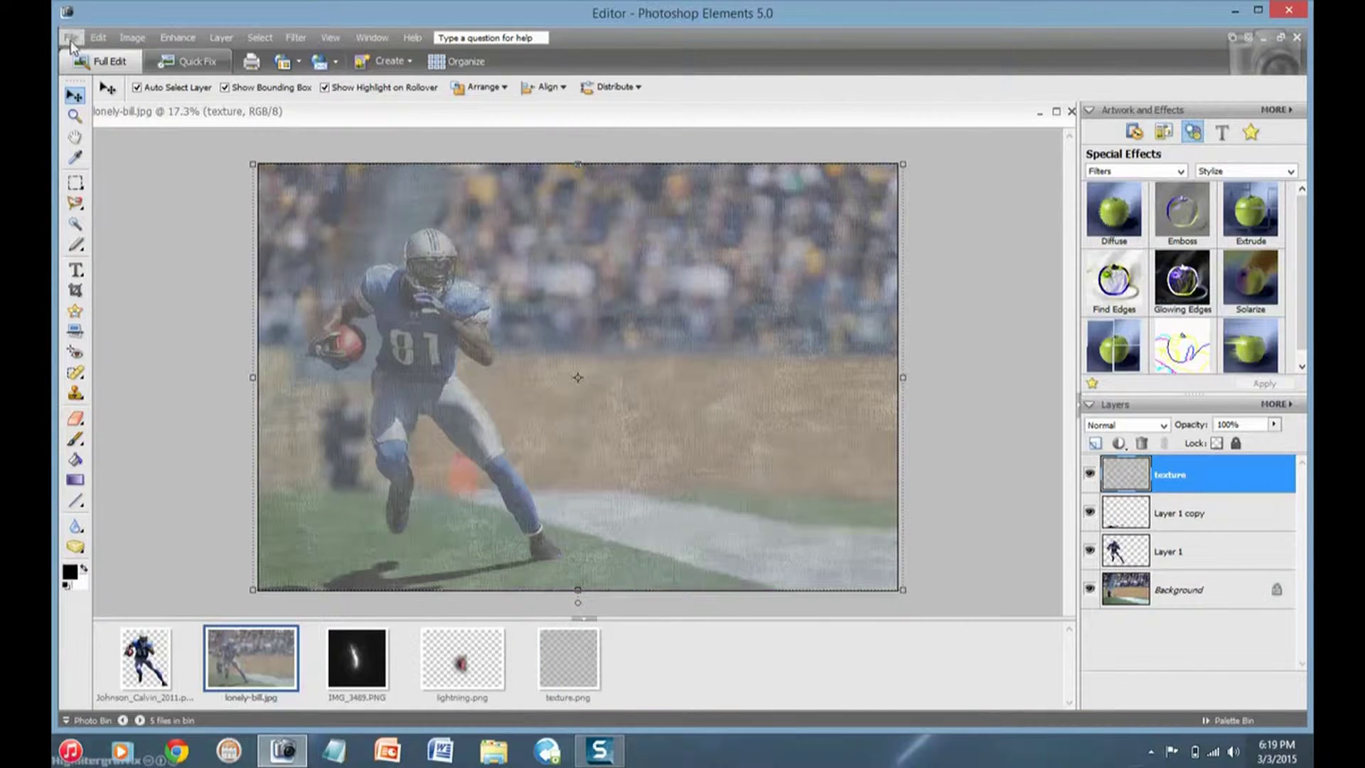
key(e)
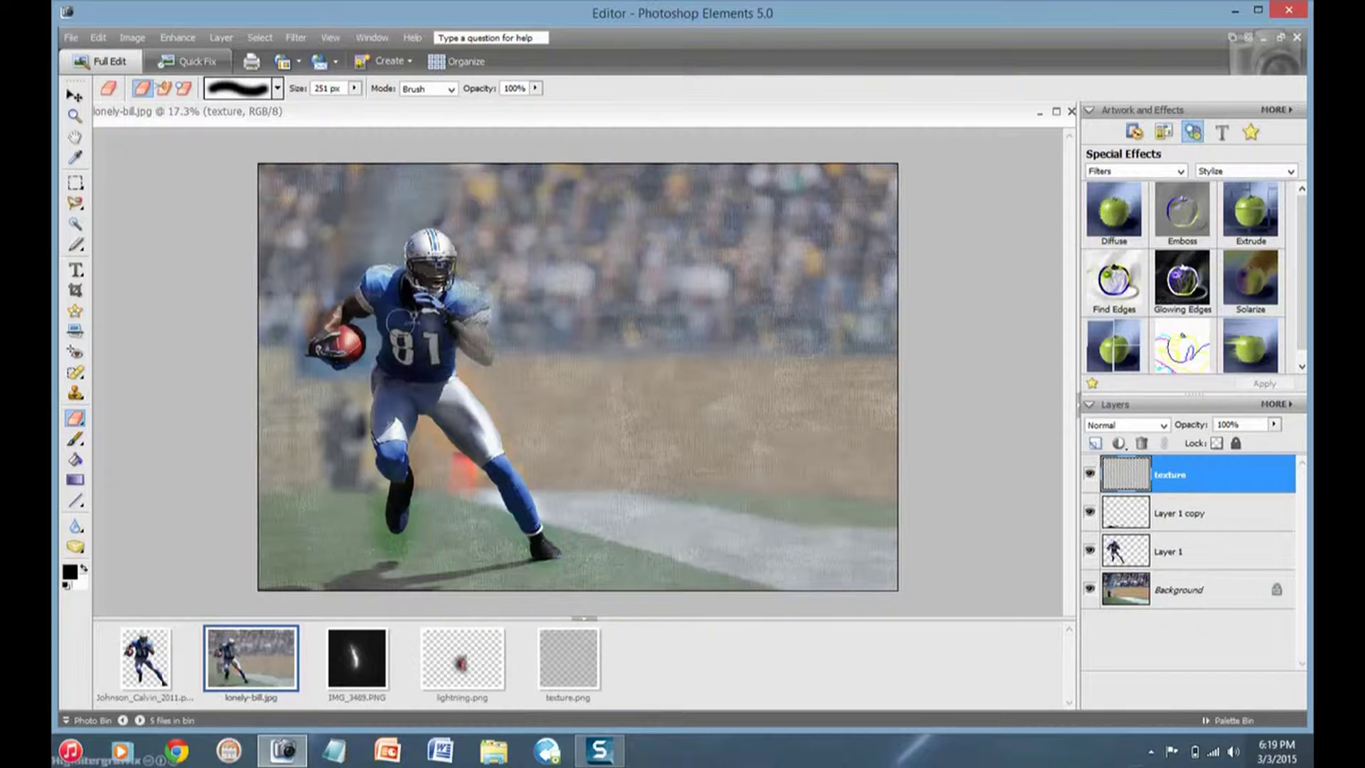
key(ctrl+z)
key(ctrl+z)
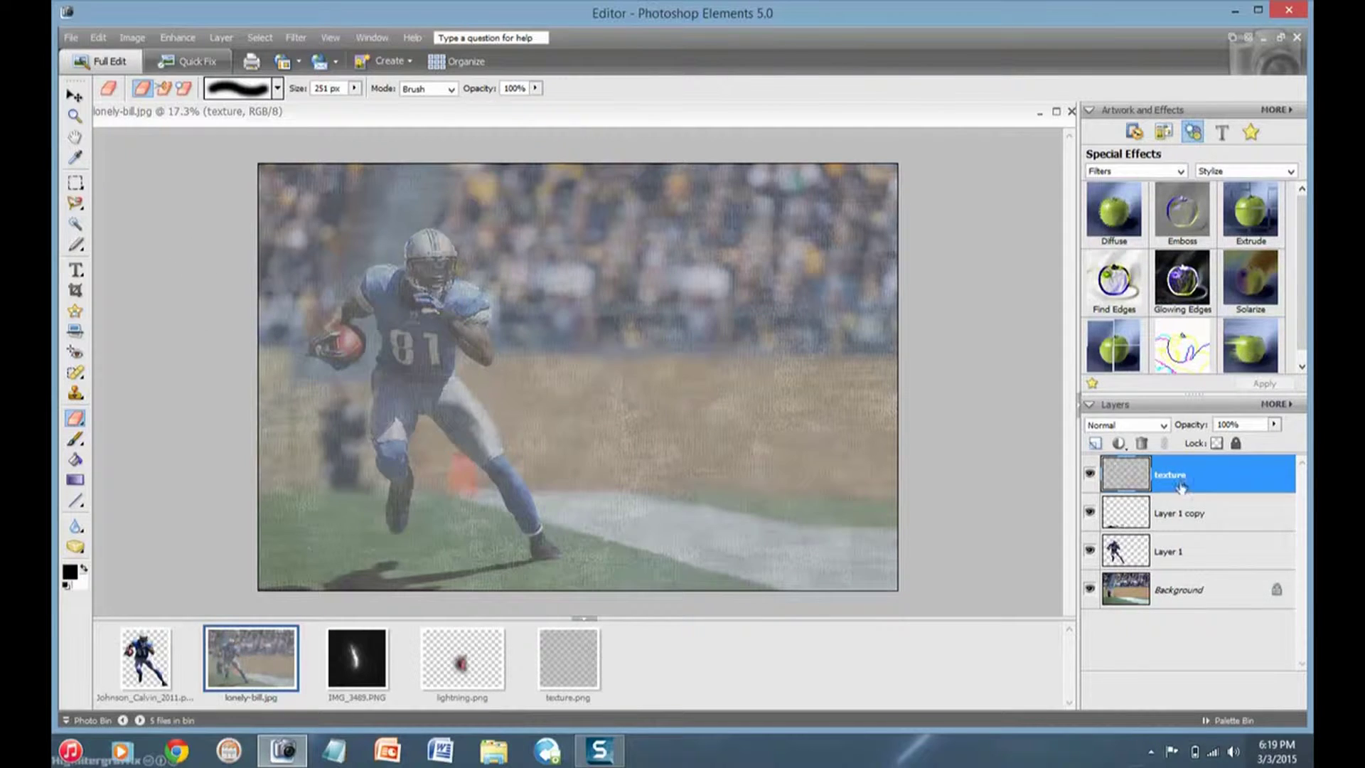
click(71, 37)
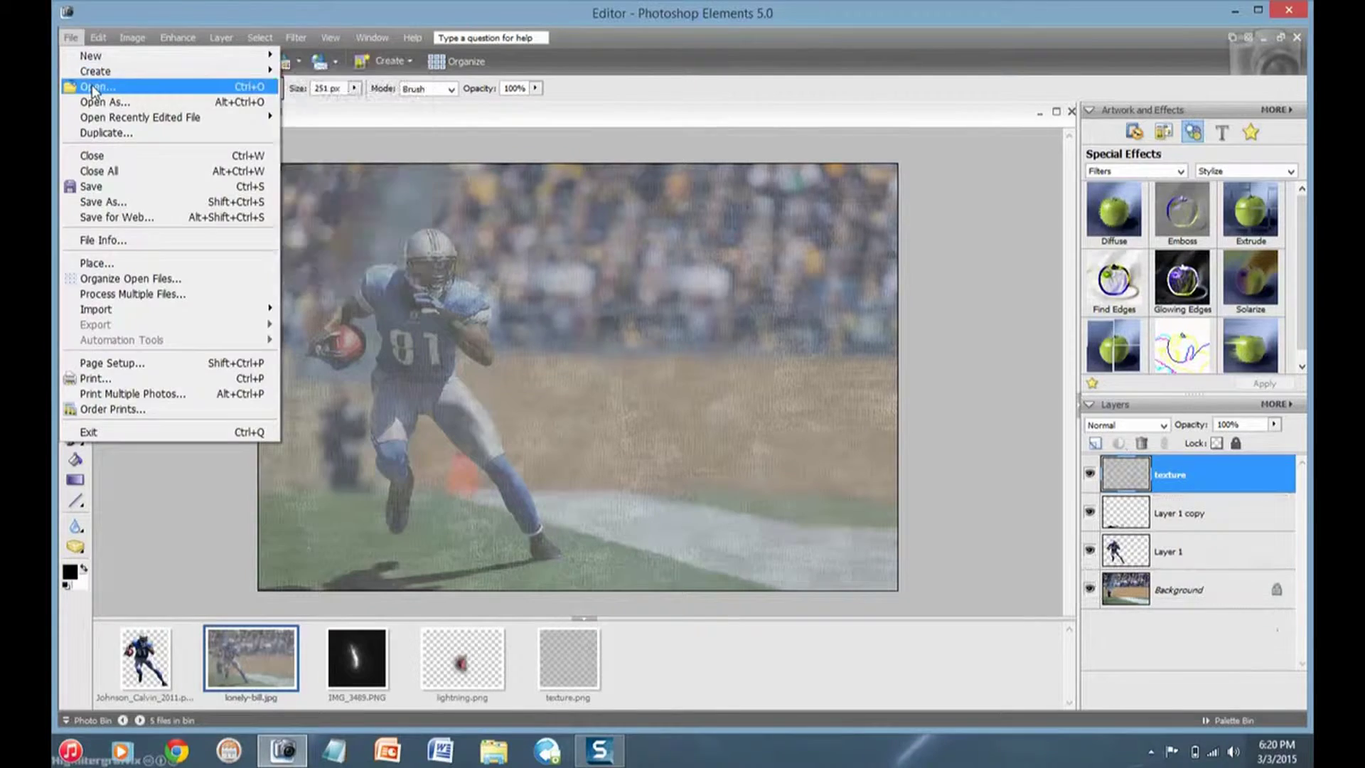
click(89, 86)
click(271, 238)
click(1167, 121)
ctrl+click(899, 122)
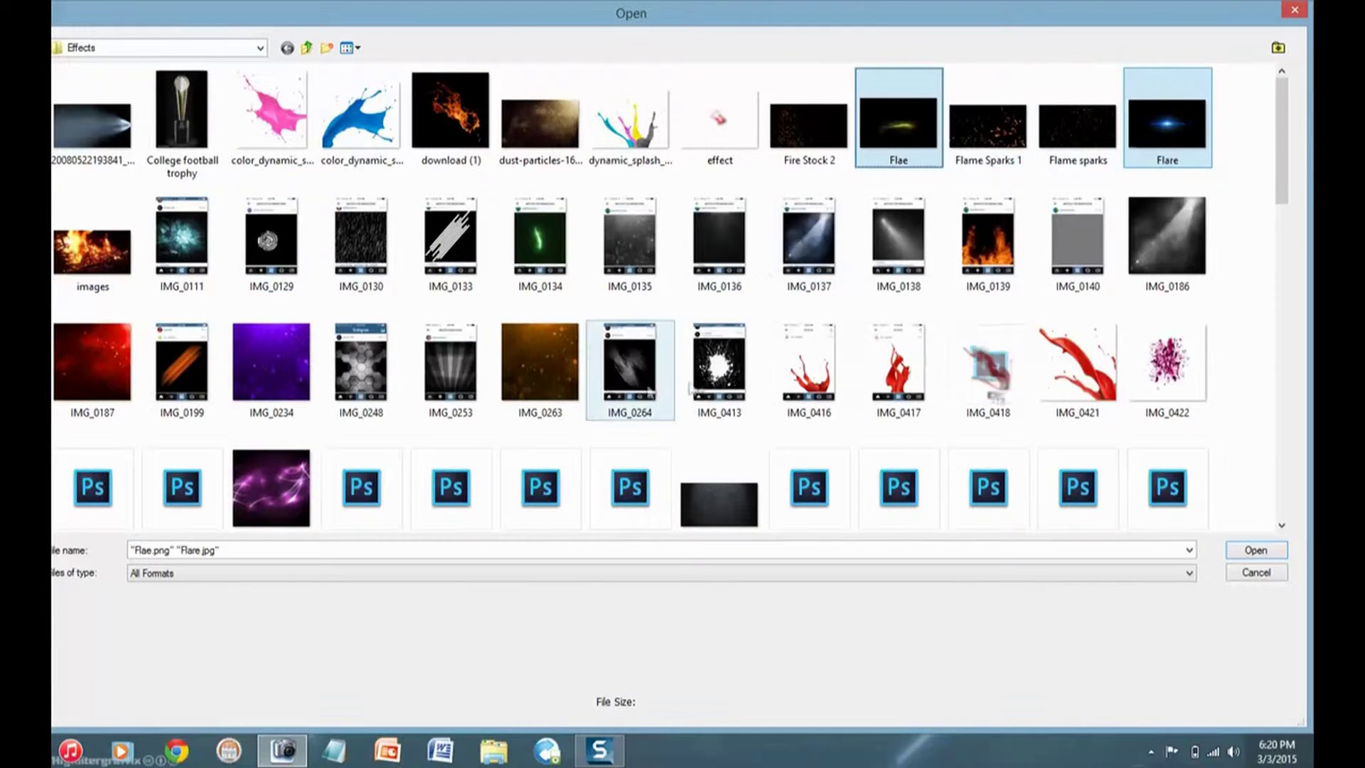
scroll(905, 488, down, 3)
ctrl+click(182, 427)
ctrl+click(1078, 427)
scroll(1162, 502, down, 3)
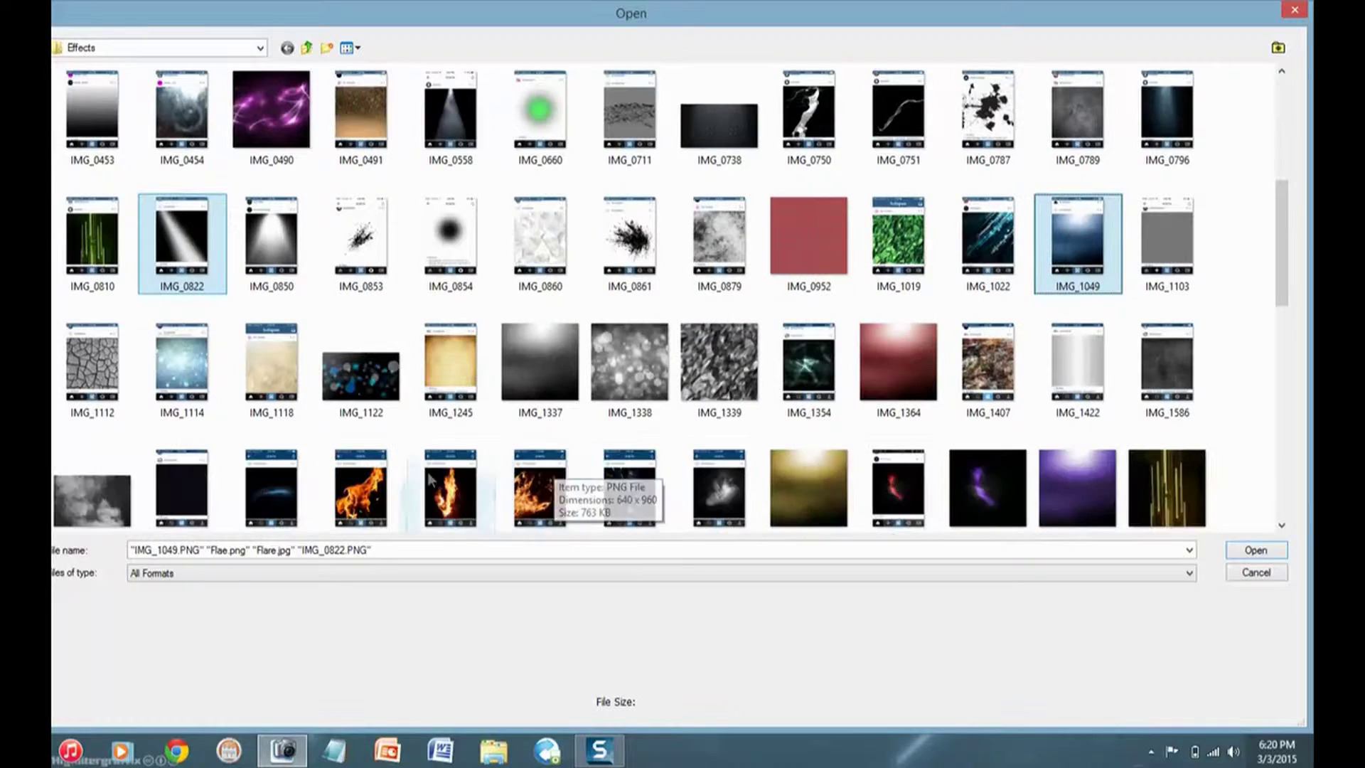
scroll(569, 476, down, 3)
ctrl+click(718, 433)
key(Return)
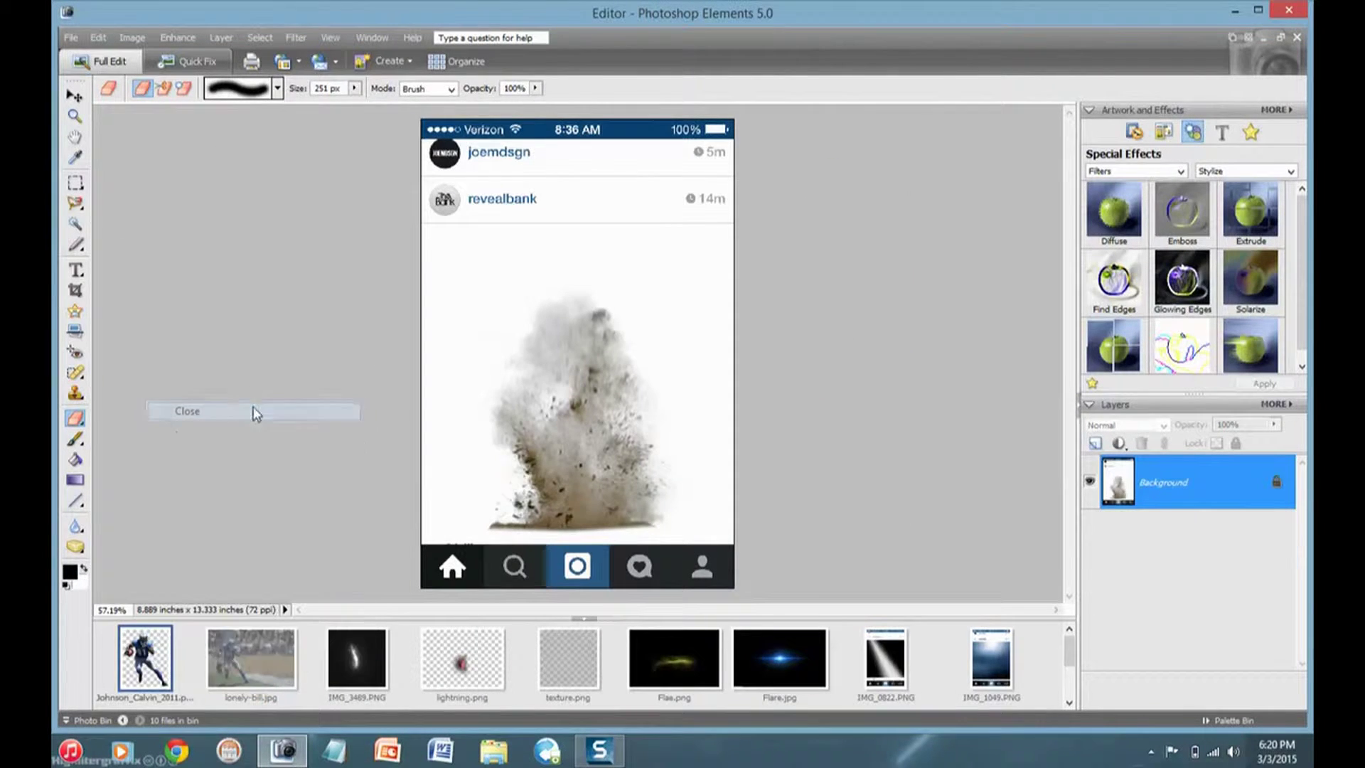
click(256, 412)
- Place the lightning on the photo in Screen mode over the player's arm, hiding the texture
key(v)
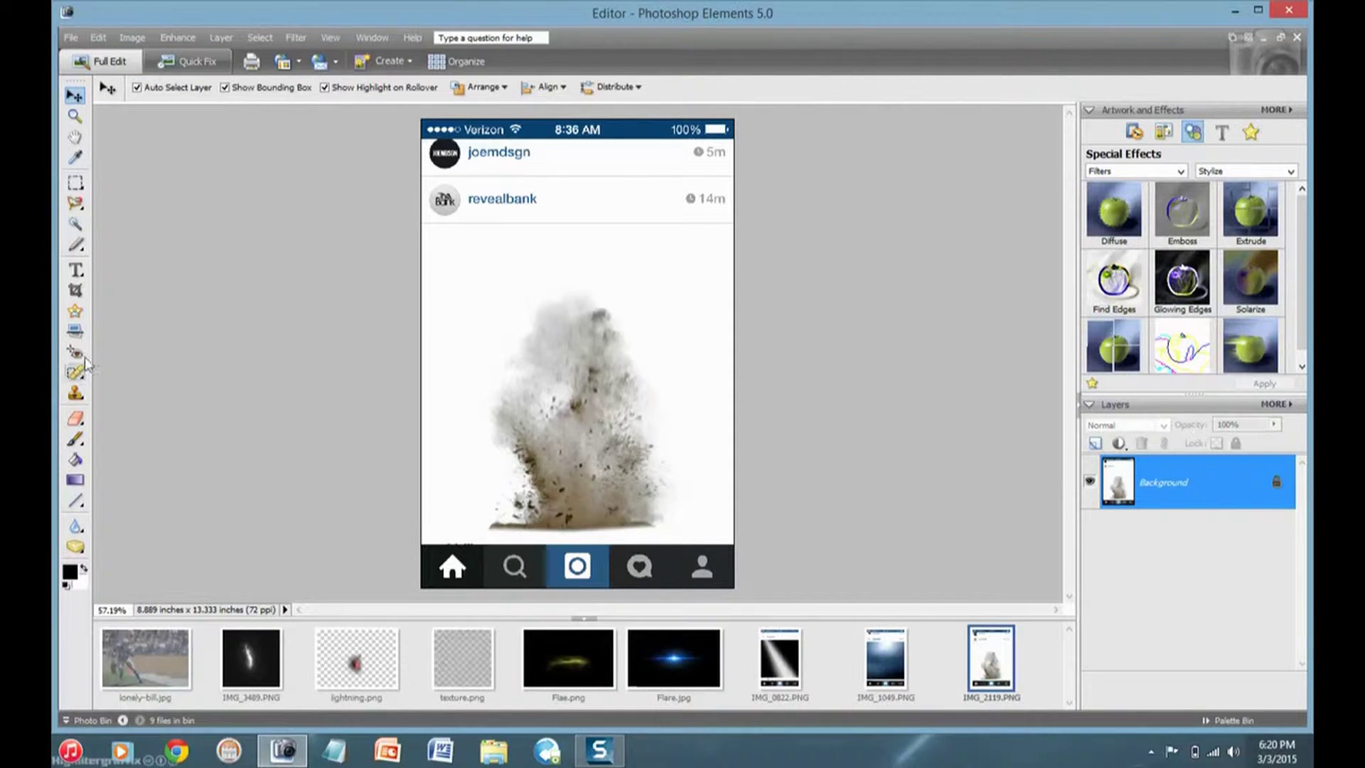
click(145, 657)
drag(356, 661, 577, 354)
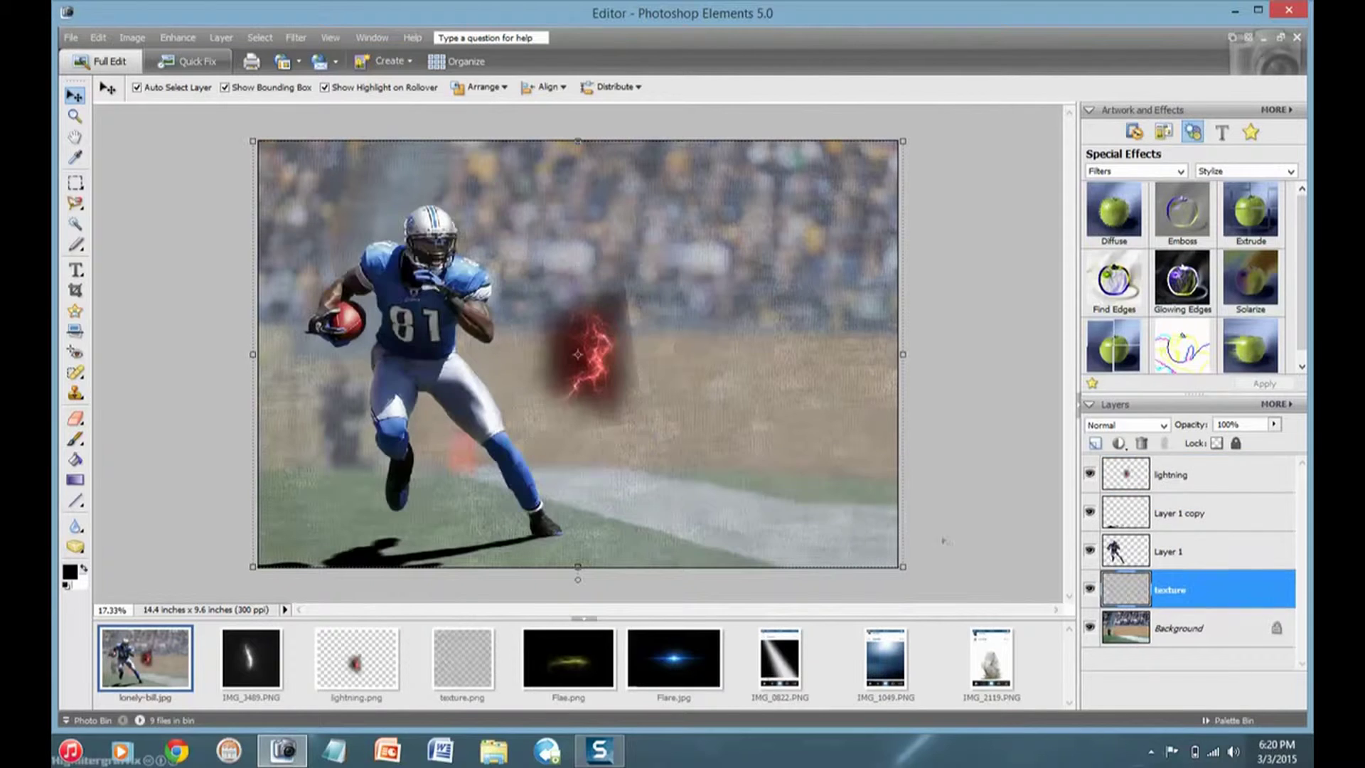
click(1090, 588)
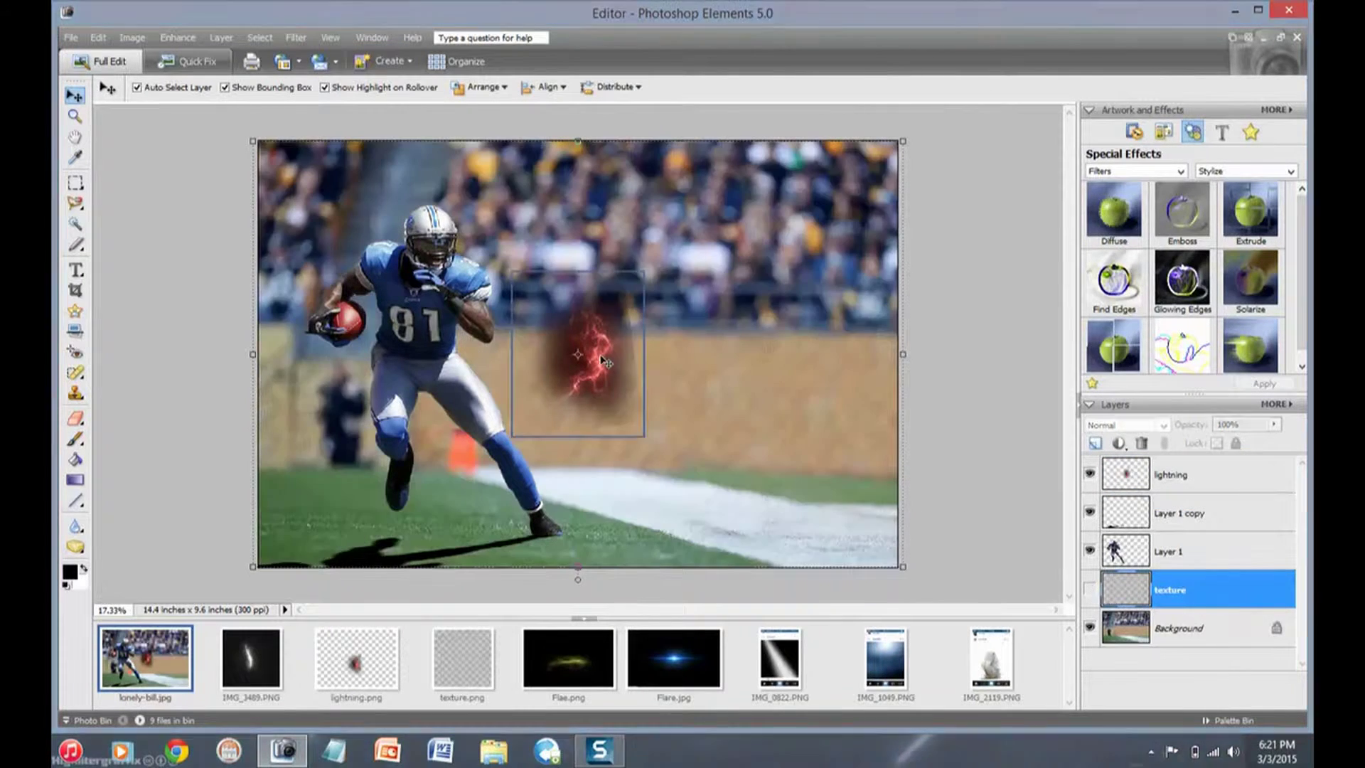
click(1209, 474)
click(1164, 425)
click(1099, 164)
drag(577, 354, 517, 346)
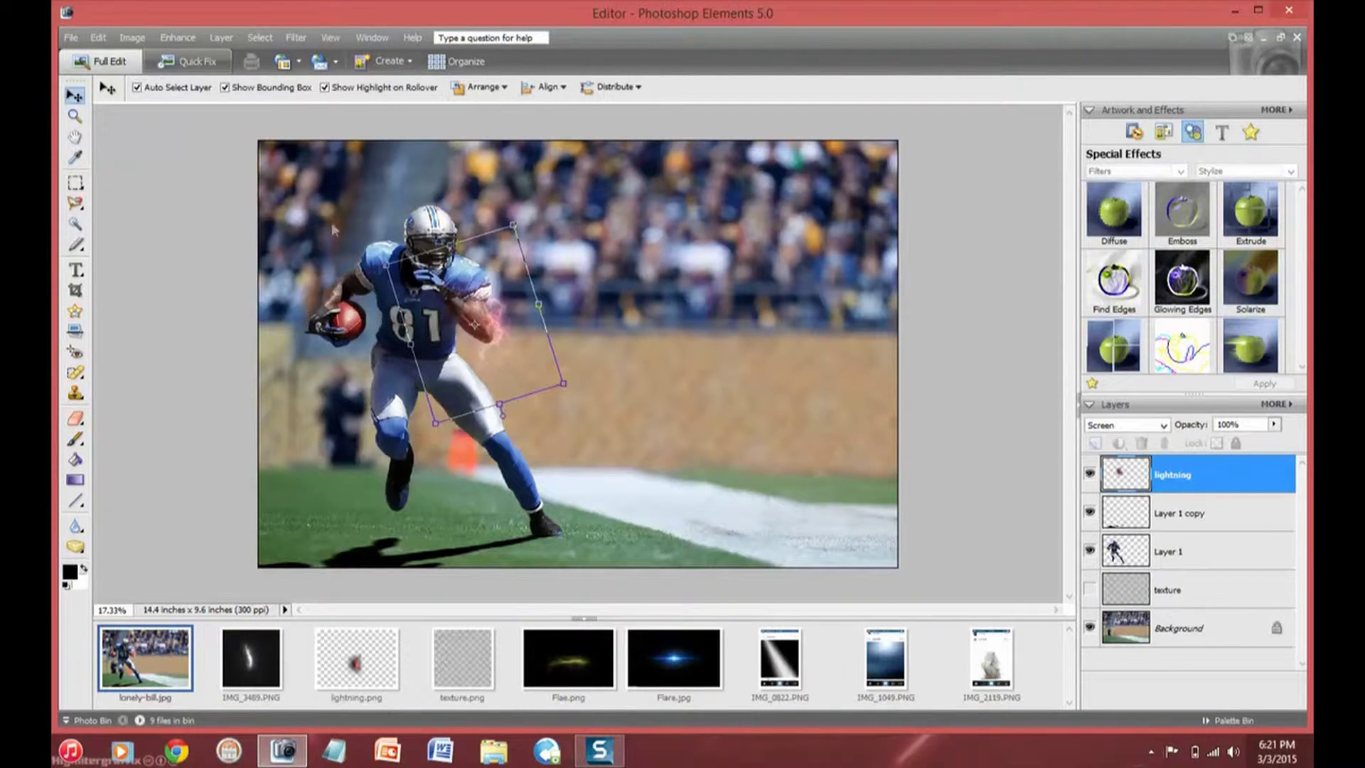
- Shift the lightning to blue with Hue/Saturation and add a rotated copy beside the helmet
click(178, 38)
click(462, 201)
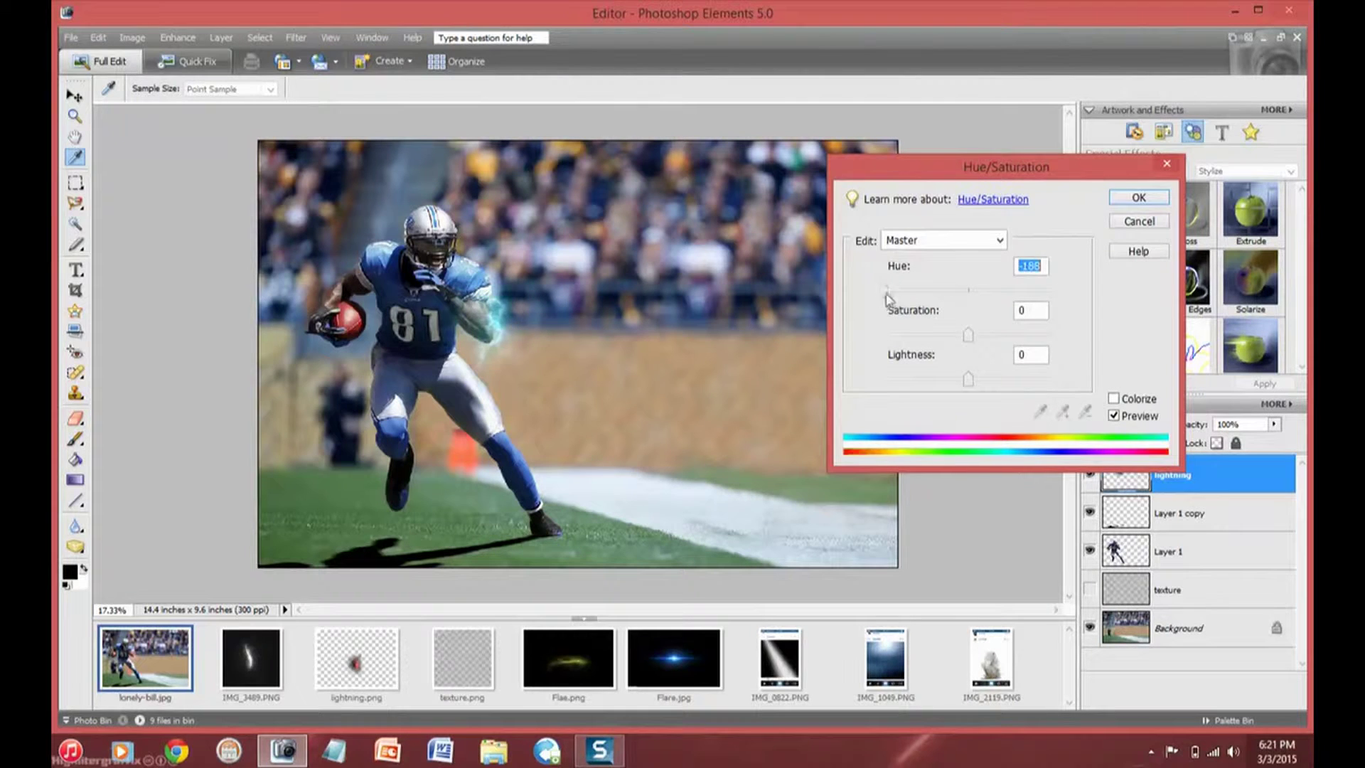
click(1144, 200)
key(ctrl+j)
drag(469, 327, 378, 199)
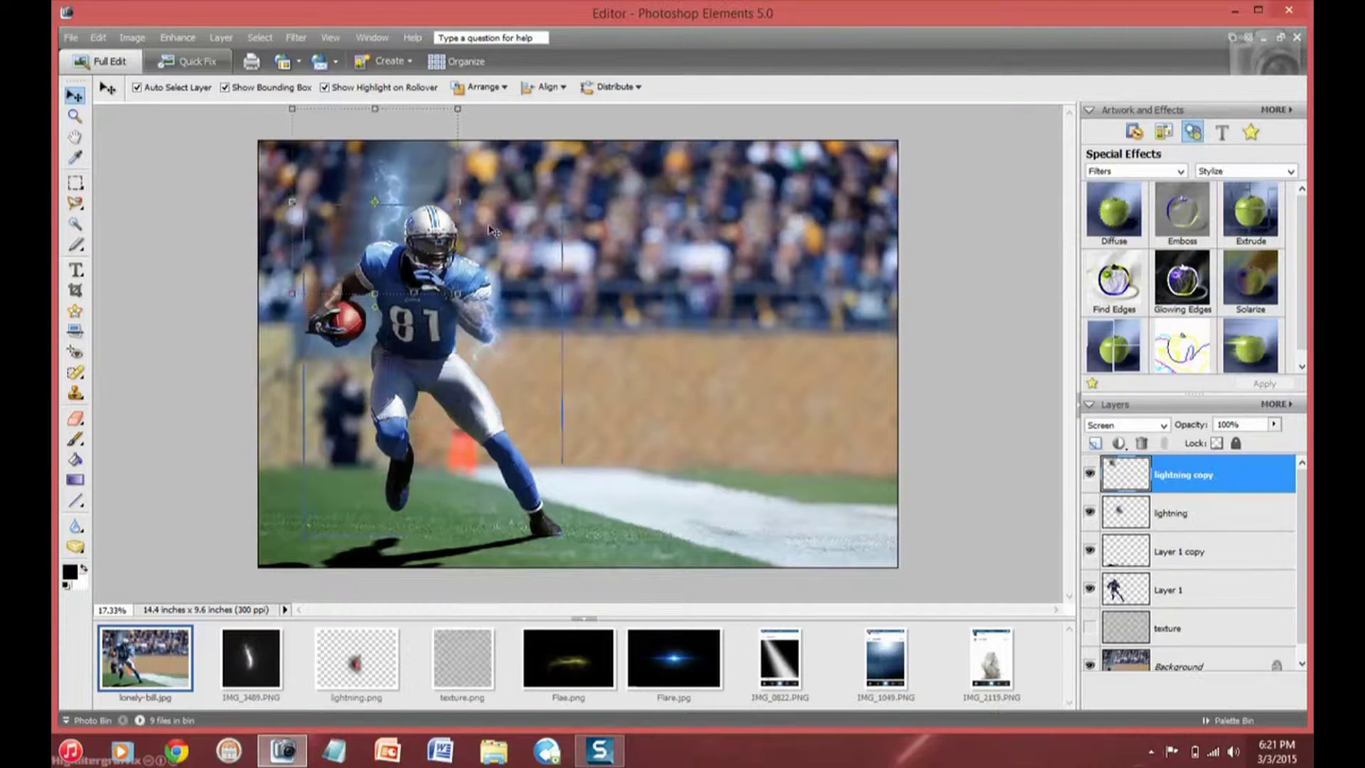
drag(497, 334, 490, 169)
key(Return)
key(e)
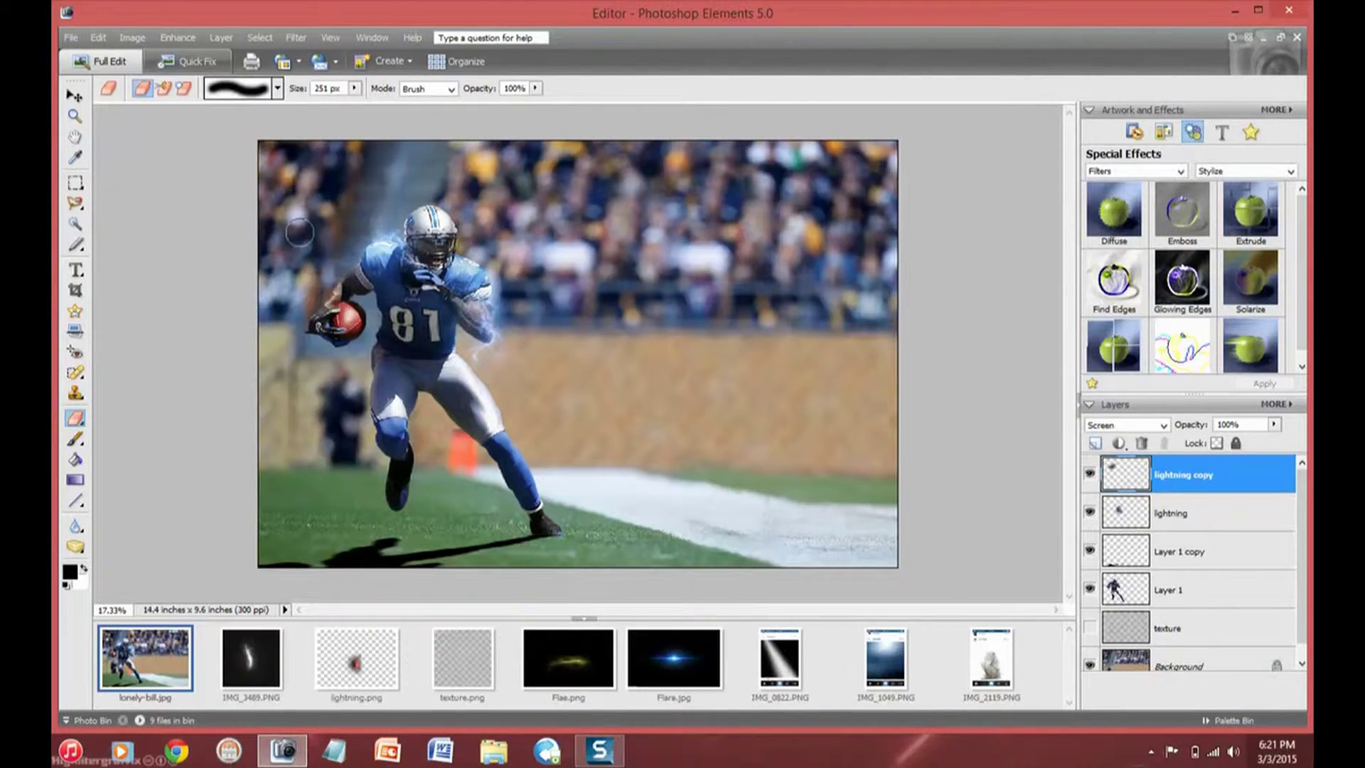
- Add more lightning copies on the body, around the ball hand and on the knee
click(74, 95)
click(491, 335)
key(ctrl+j)
drag(491, 334, 473, 288)
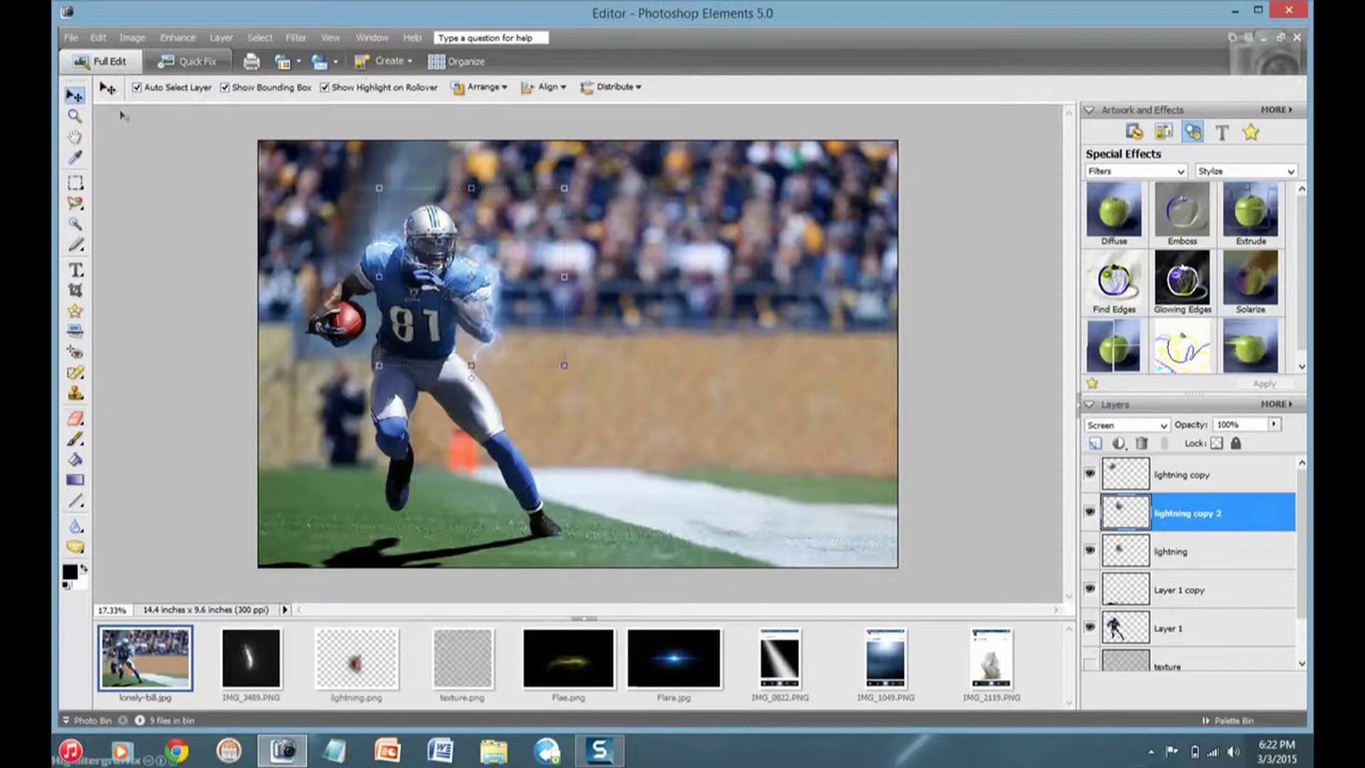
key(ctrl+j)
drag(471, 276, 334, 319)
mouse_move(206, 355)
mouse_down()
mouse_move(213, 306)
mouse_move(334, 418)
mouse_up()
key(Return)
key(e)
key(ctrl+j)
drag(473, 495, 402, 490)
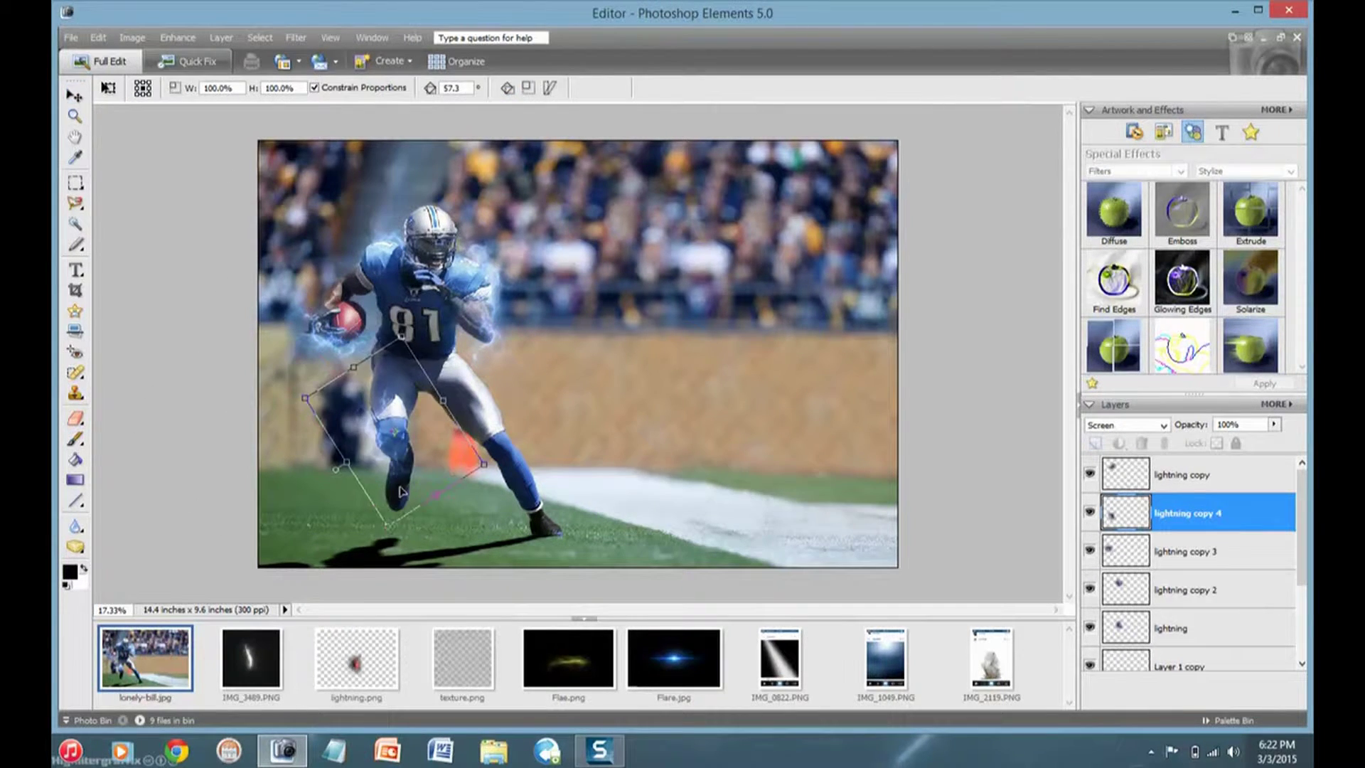
- Add the Flare image in Screen mode, rotated and moved onto the player's head
drag(673, 657, 578, 353)
click(1126, 425)
click(1109, 152)
click(76, 420)
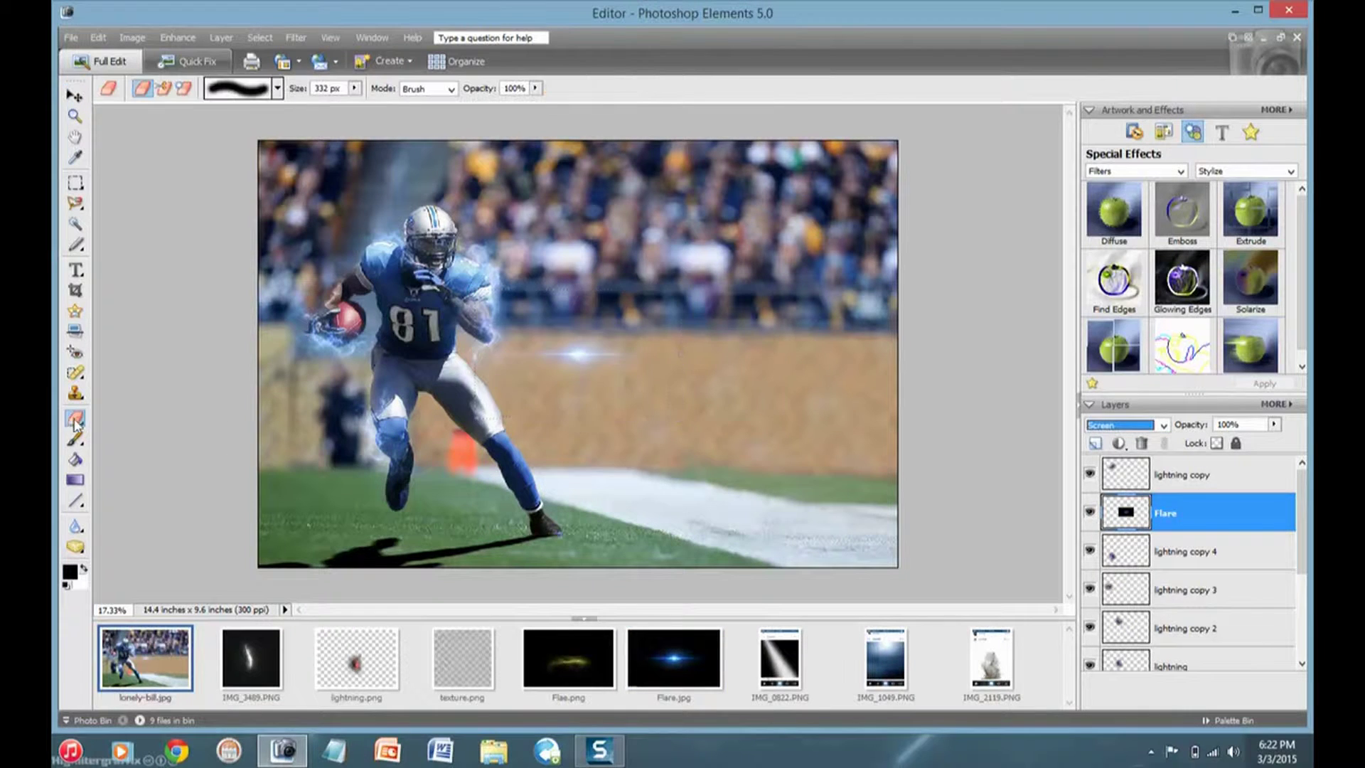
drag(461, 207, 500, 247)
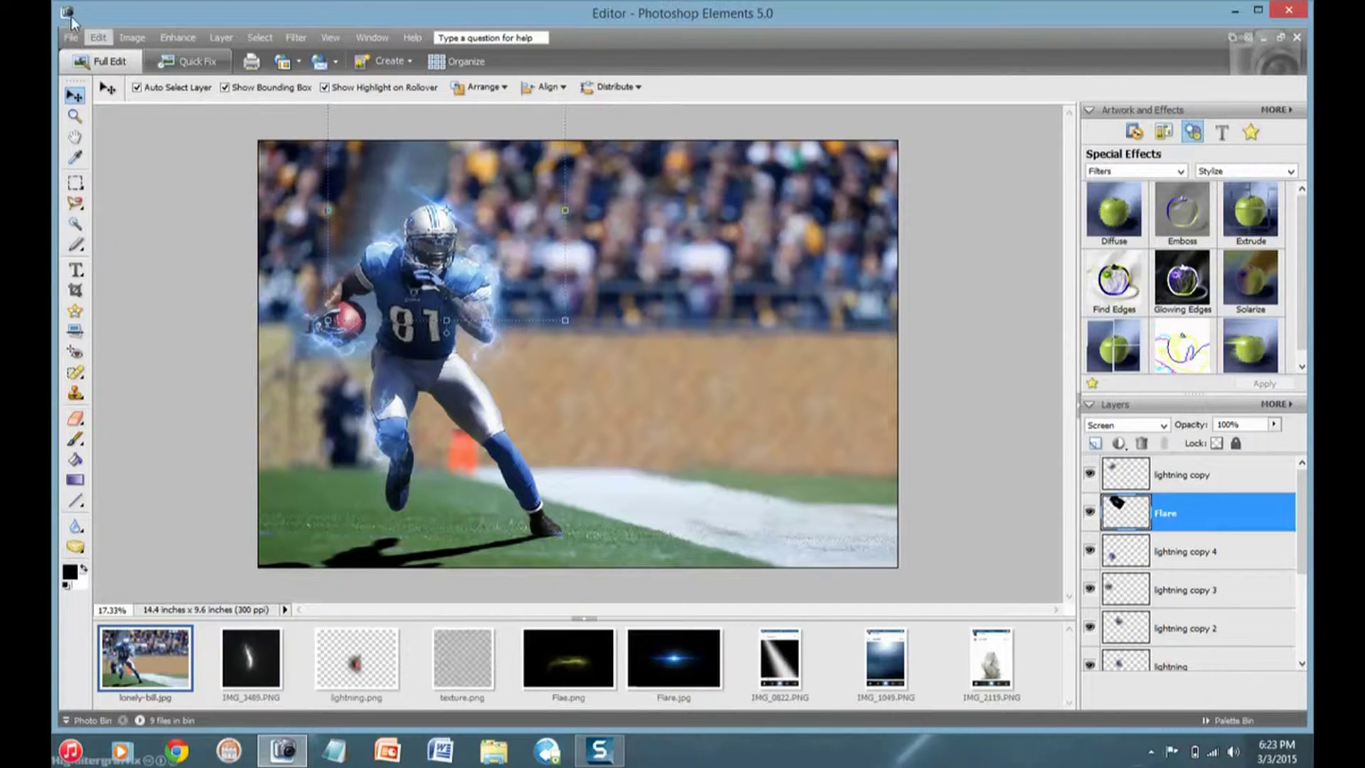
- Close the lightning image and crop the blue image to a square
click(885, 657)
right_click(358, 665)
click(384, 405)
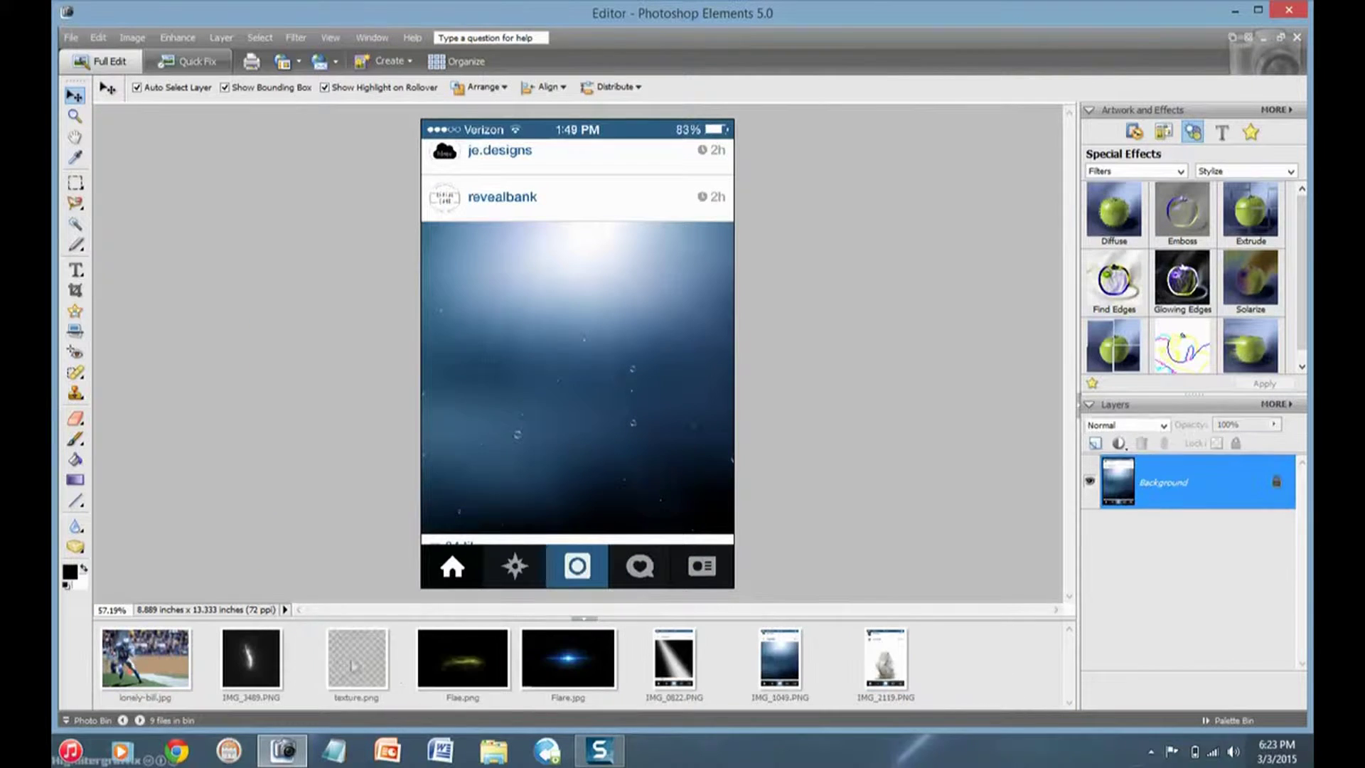
key(c)
drag(420, 222, 736, 534)
key(Return)
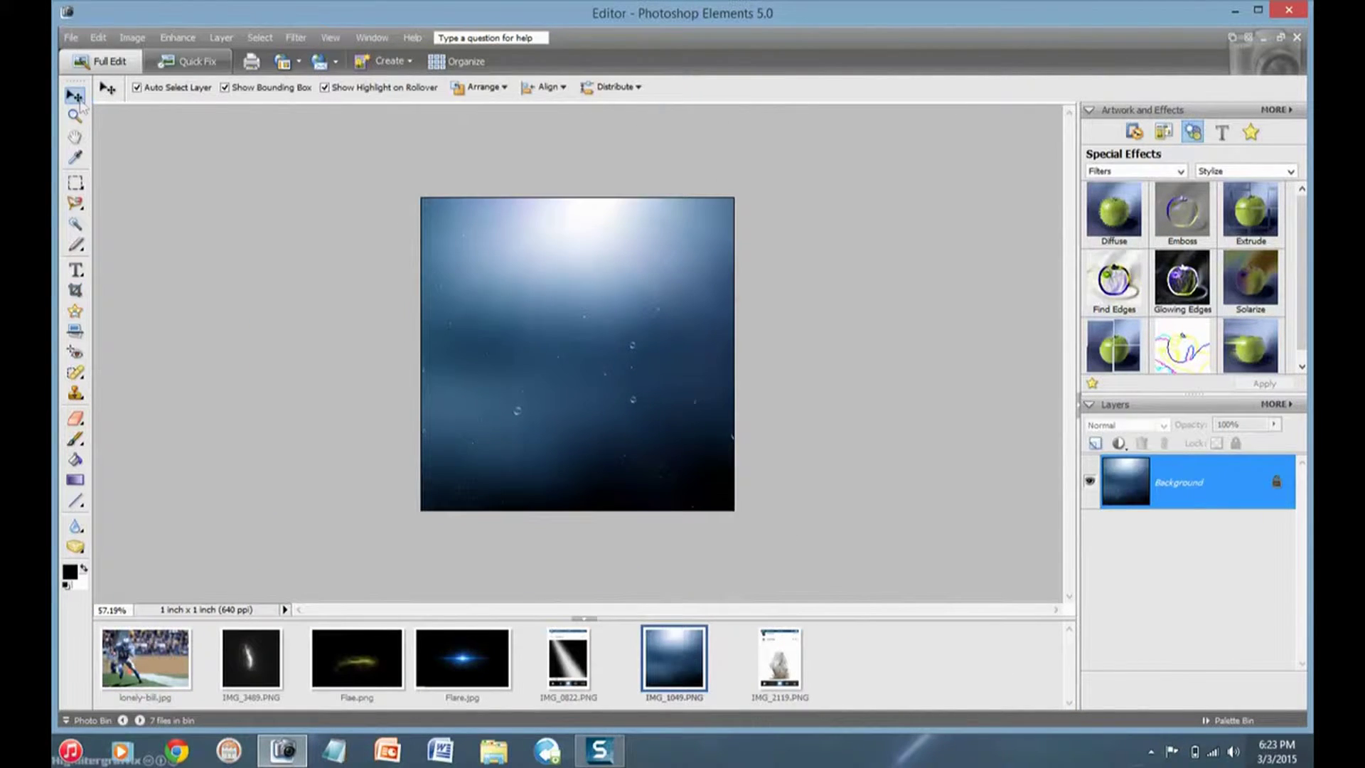
- Place the blue square on the football photo, enlarged and rotated over the canvas in Screen mode
click(146, 657)
drag(674, 658, 578, 354)
mouse_move(625, 402)
mouse_down()
mouse_move(888, 569)
mouse_move(940, 521)
mouse_up()
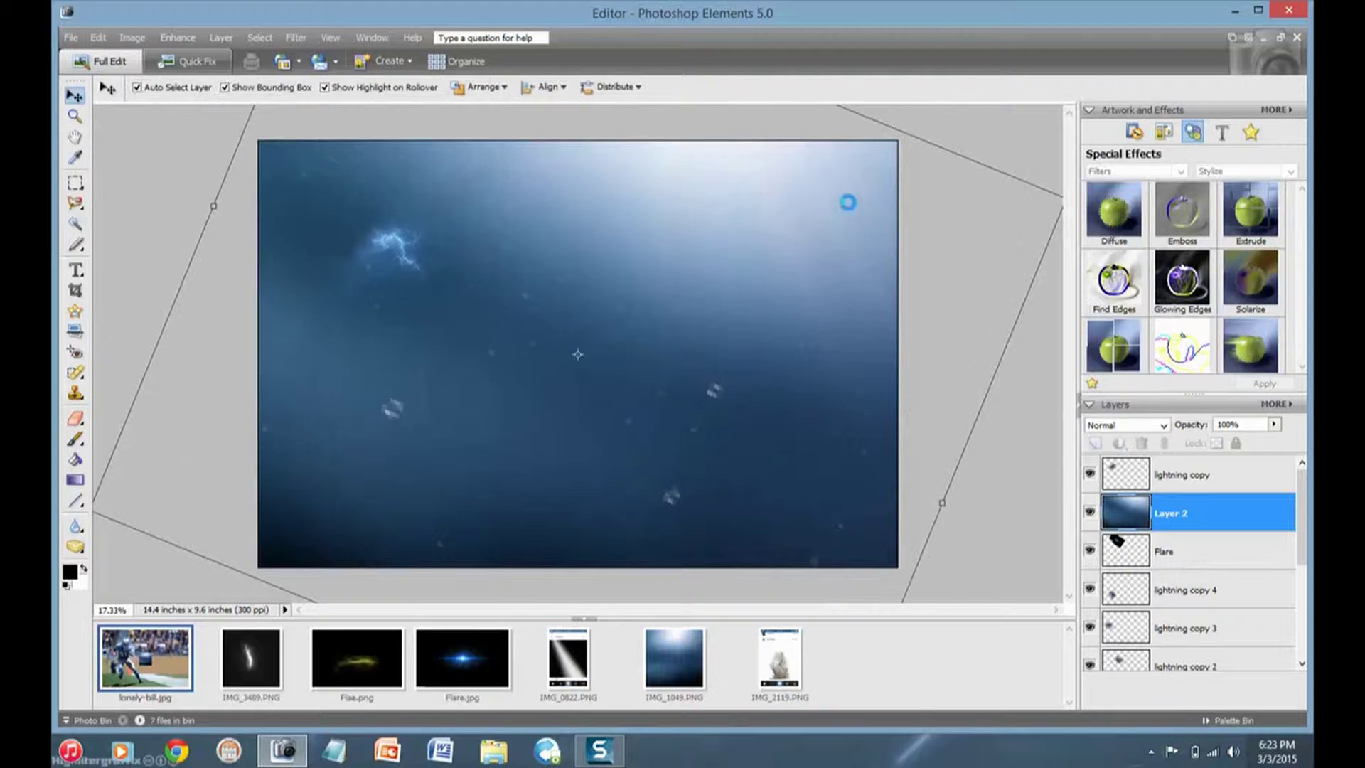
click(1127, 424)
click(1109, 91)
click(1127, 424)
click(1109, 155)
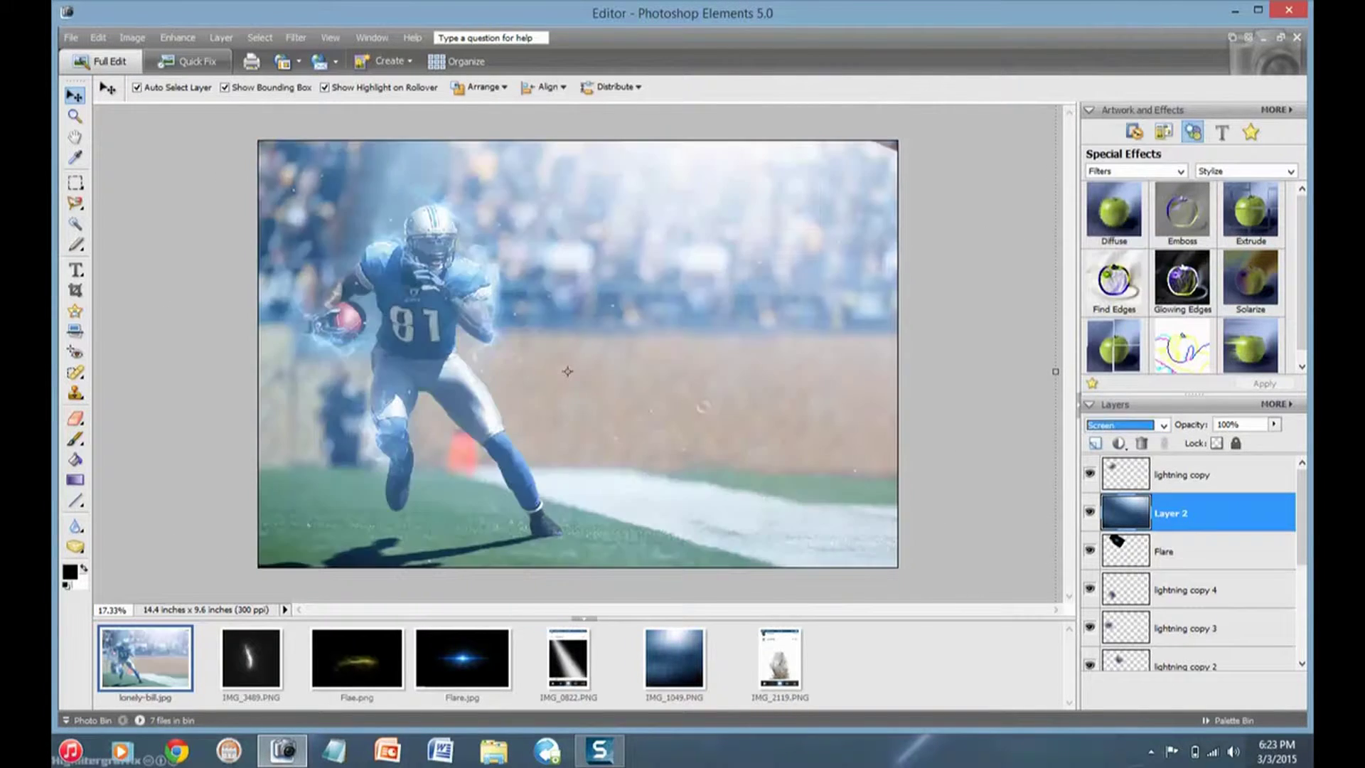
mouse_move(567, 371)
mouse_down()
mouse_move(761, 313)
mouse_move(727, 342)
mouse_up()
- Try the Clone Stamp with an enlarged brush on the blue texture, dismissing the warning
key(ctrl+t)
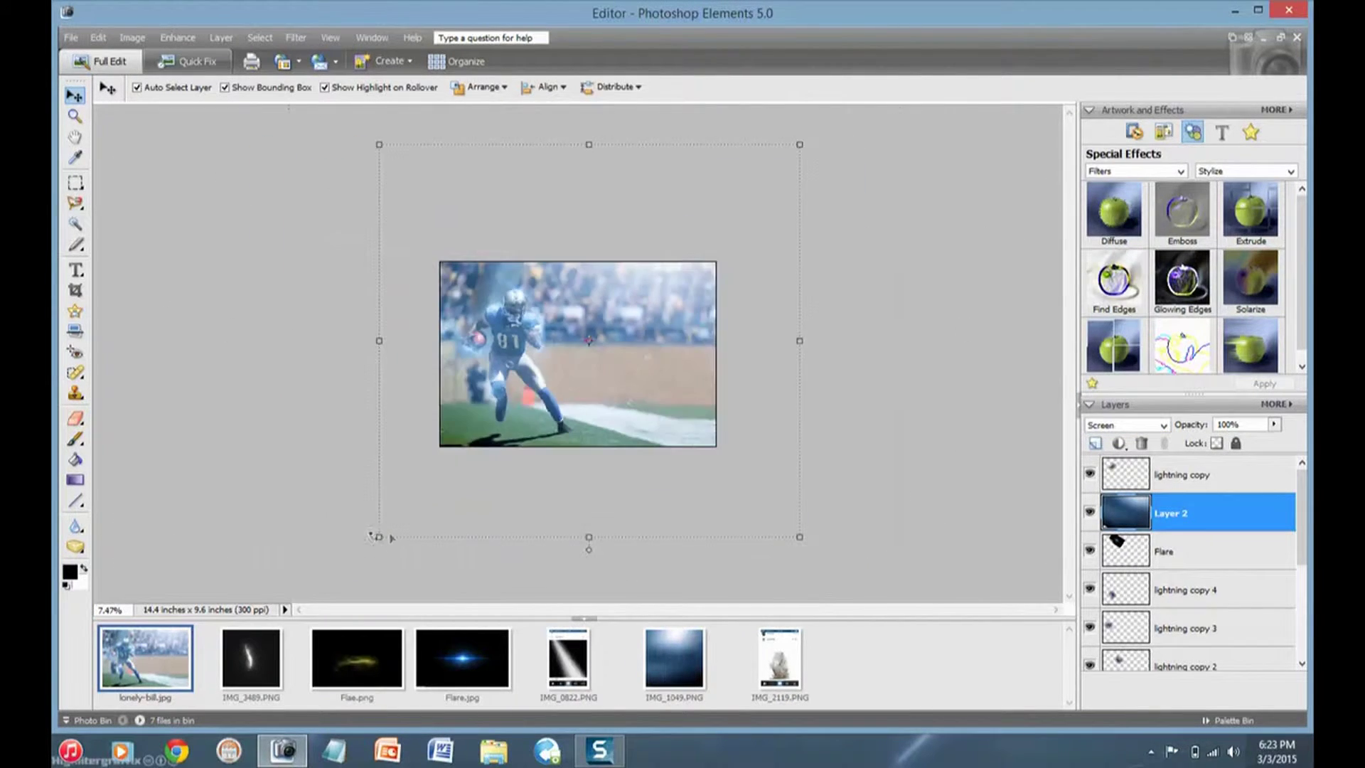
key(s)
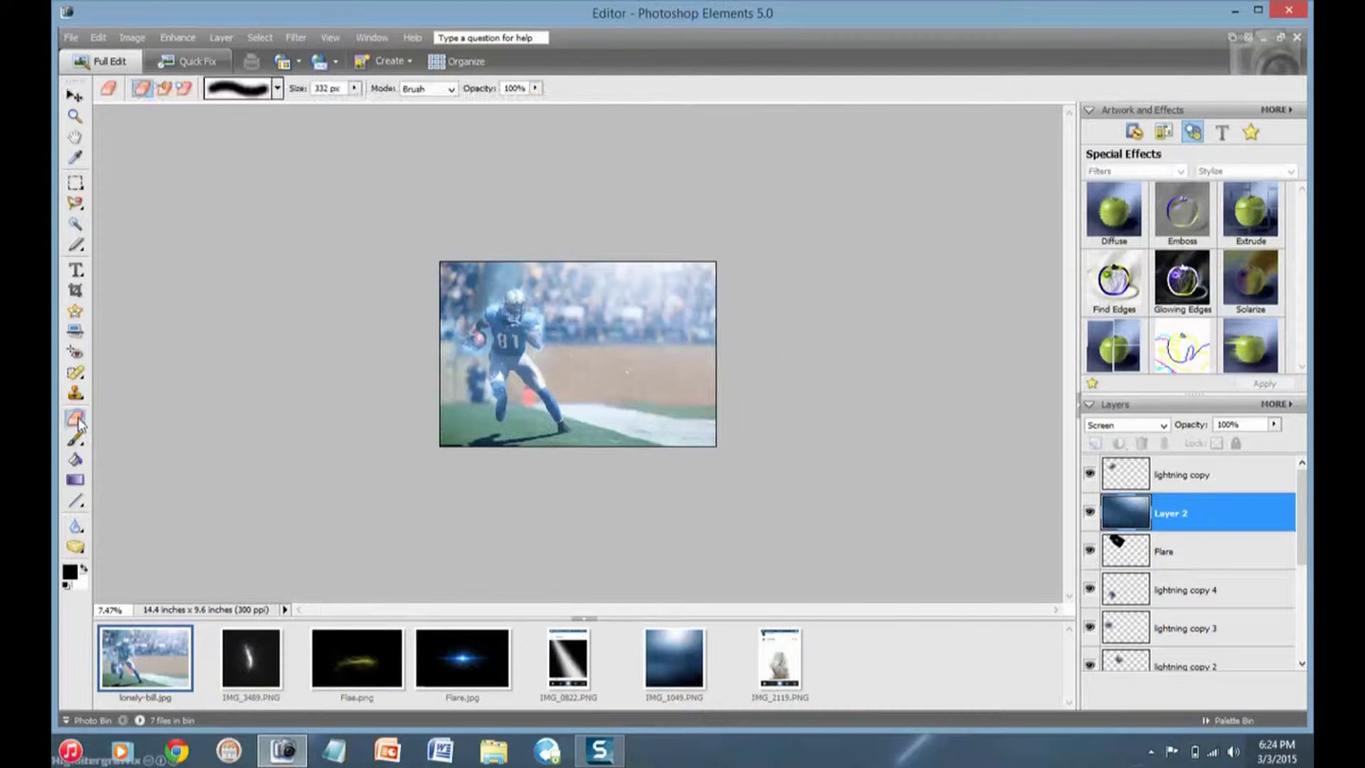
key(v)
key(s)
drag(369, 106, 388, 107)
click(533, 319)
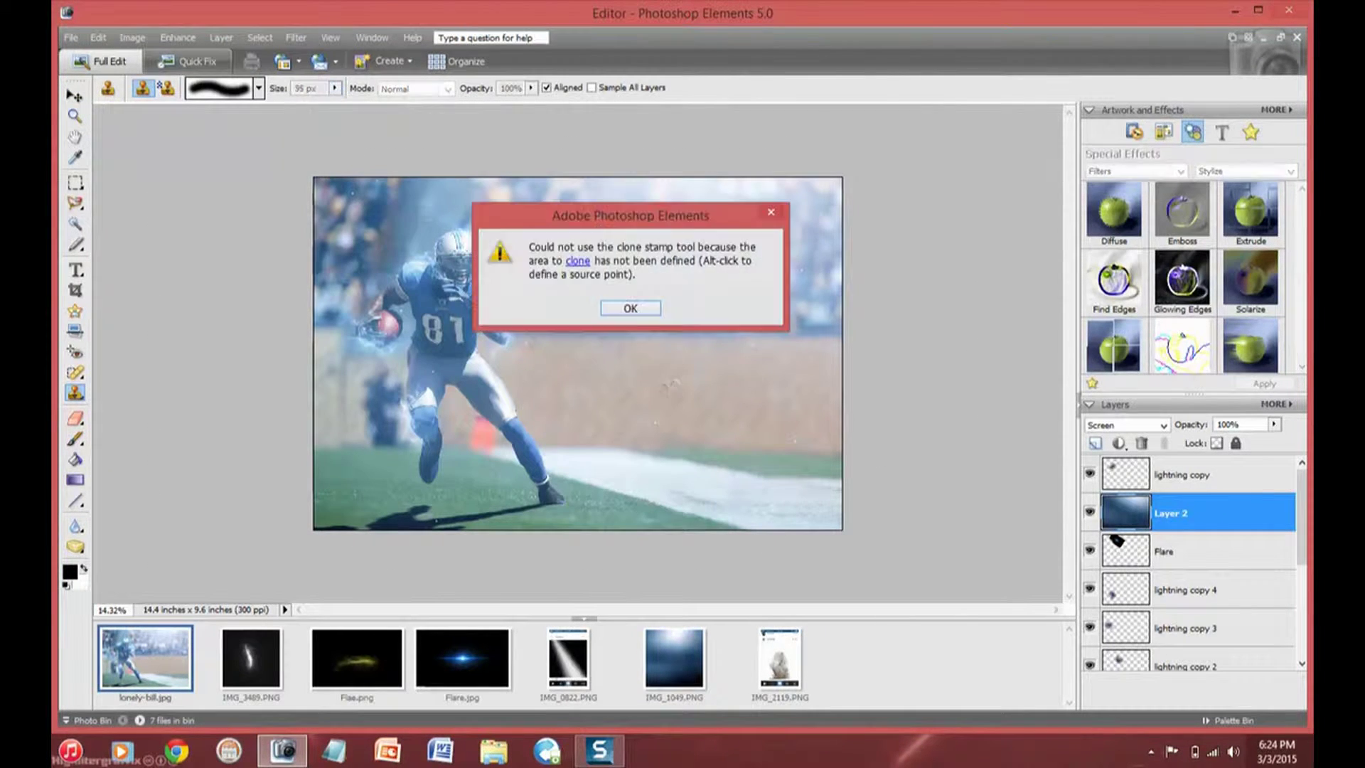
click(631, 306)
click(1127, 424)
- Settle the blue texture on Screen blending and duplicate the layer
click(1102, 44)
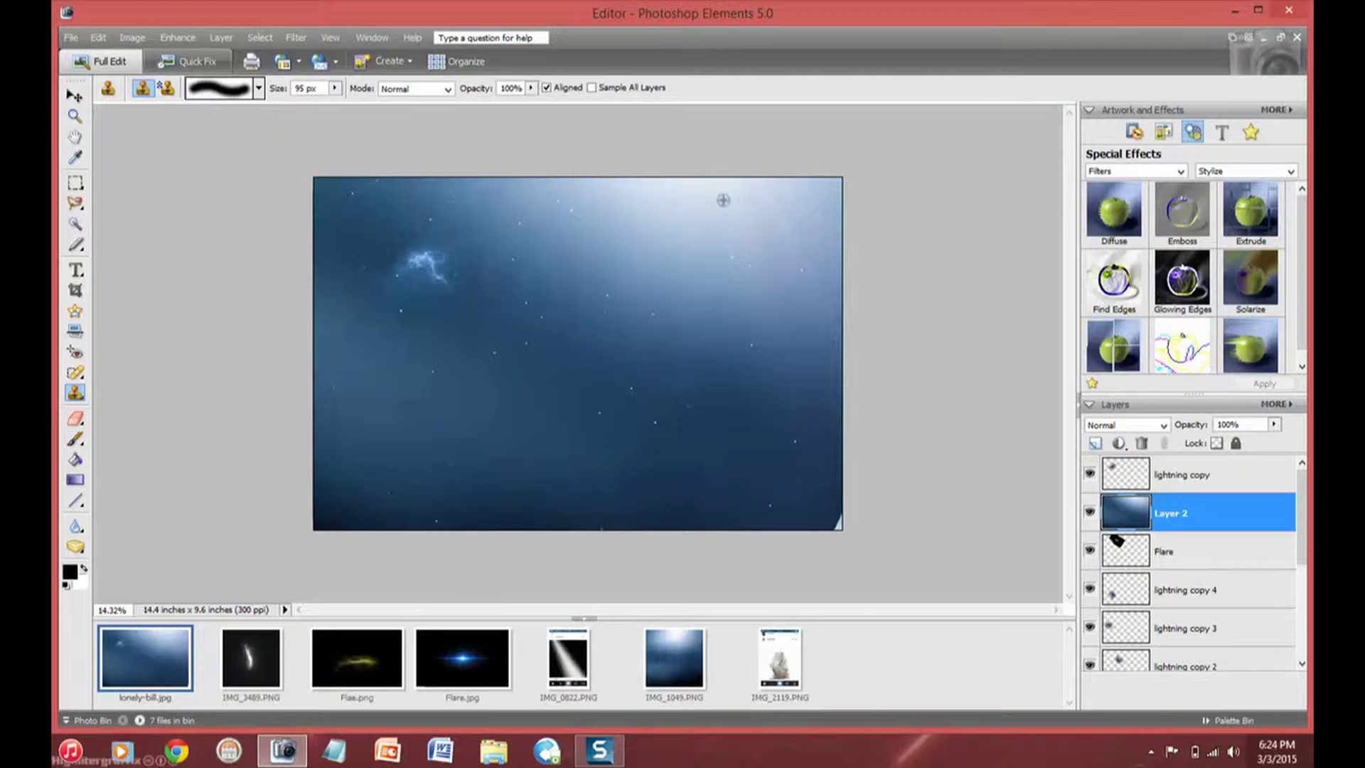
key(Down)
key(Down)
key(Down)
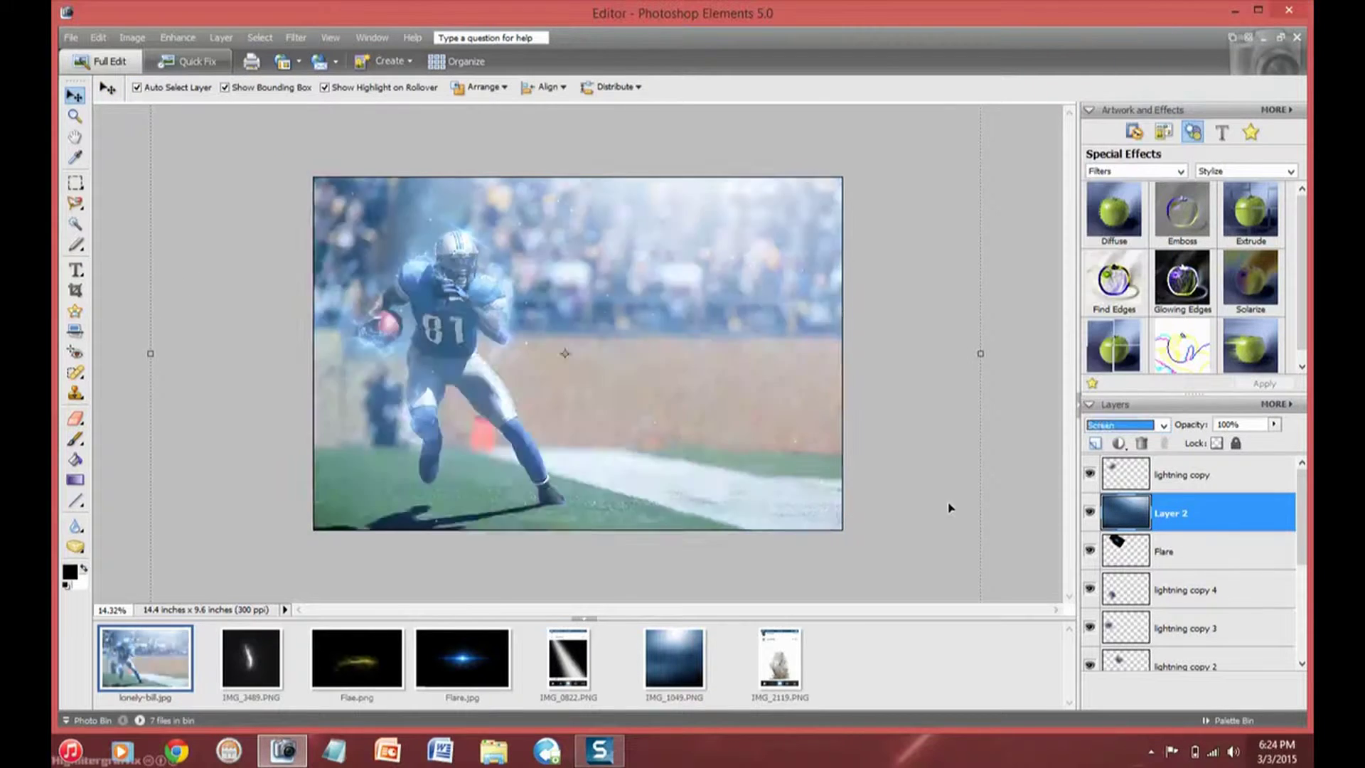
key(Down)
key(Down)
key(Up)
key(Up)
key(ctrl+j)
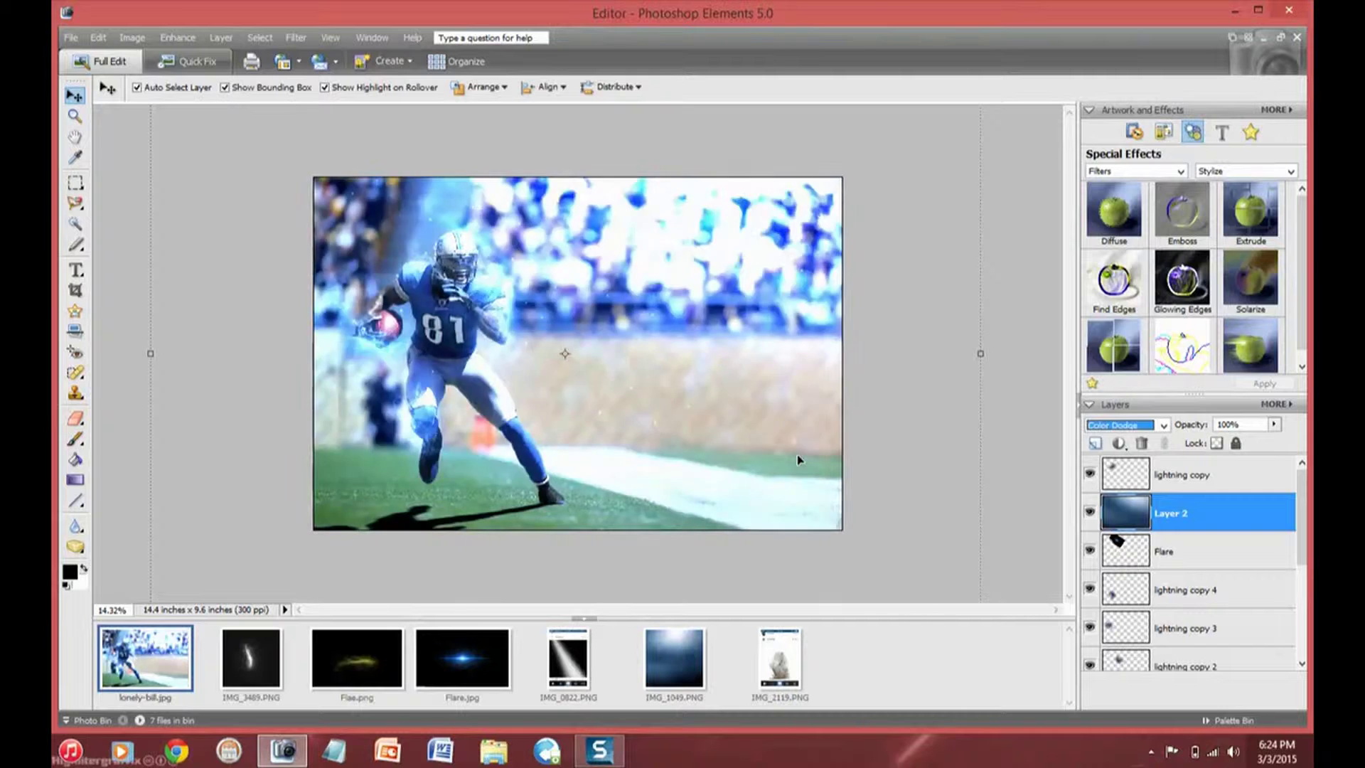
key(ctrl+0)
- Set the texture copy to Soft Light and compare it against the original layer
click(1127, 425)
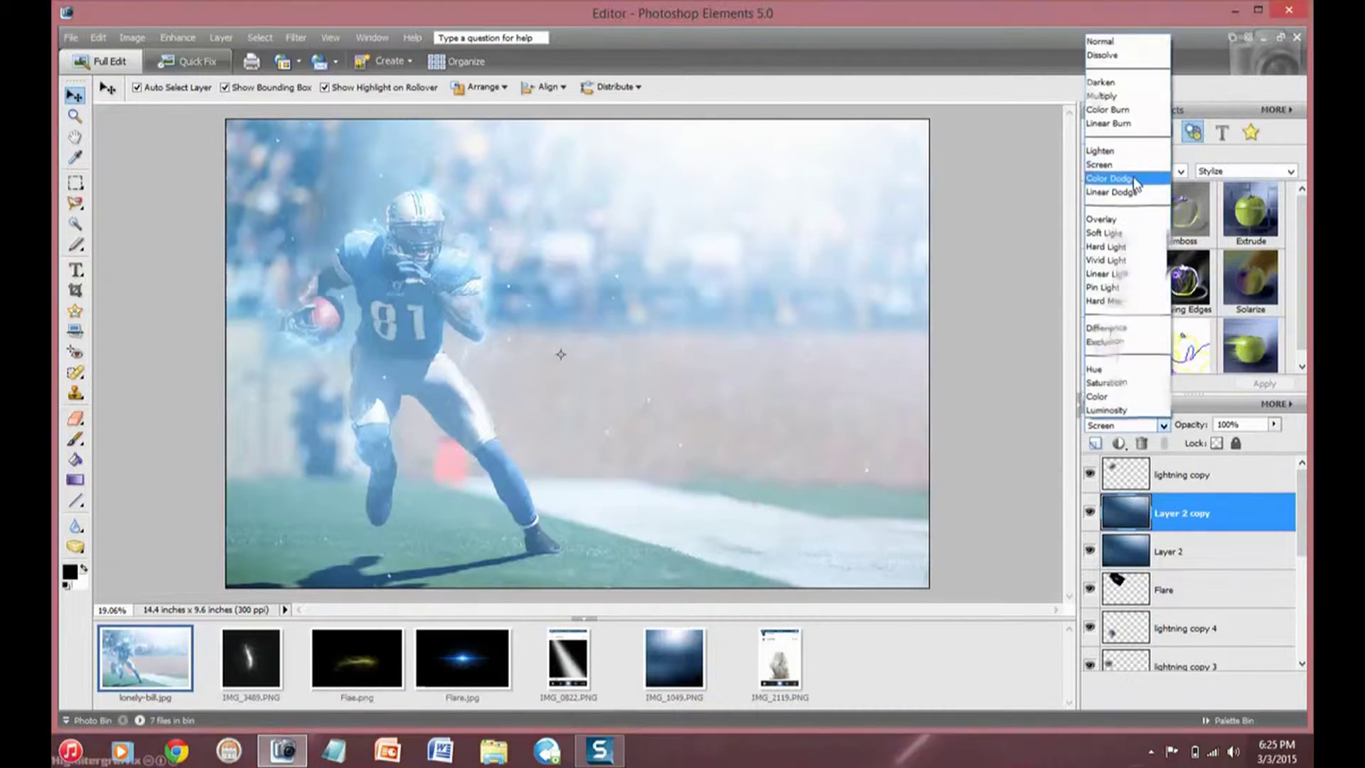
click(1127, 235)
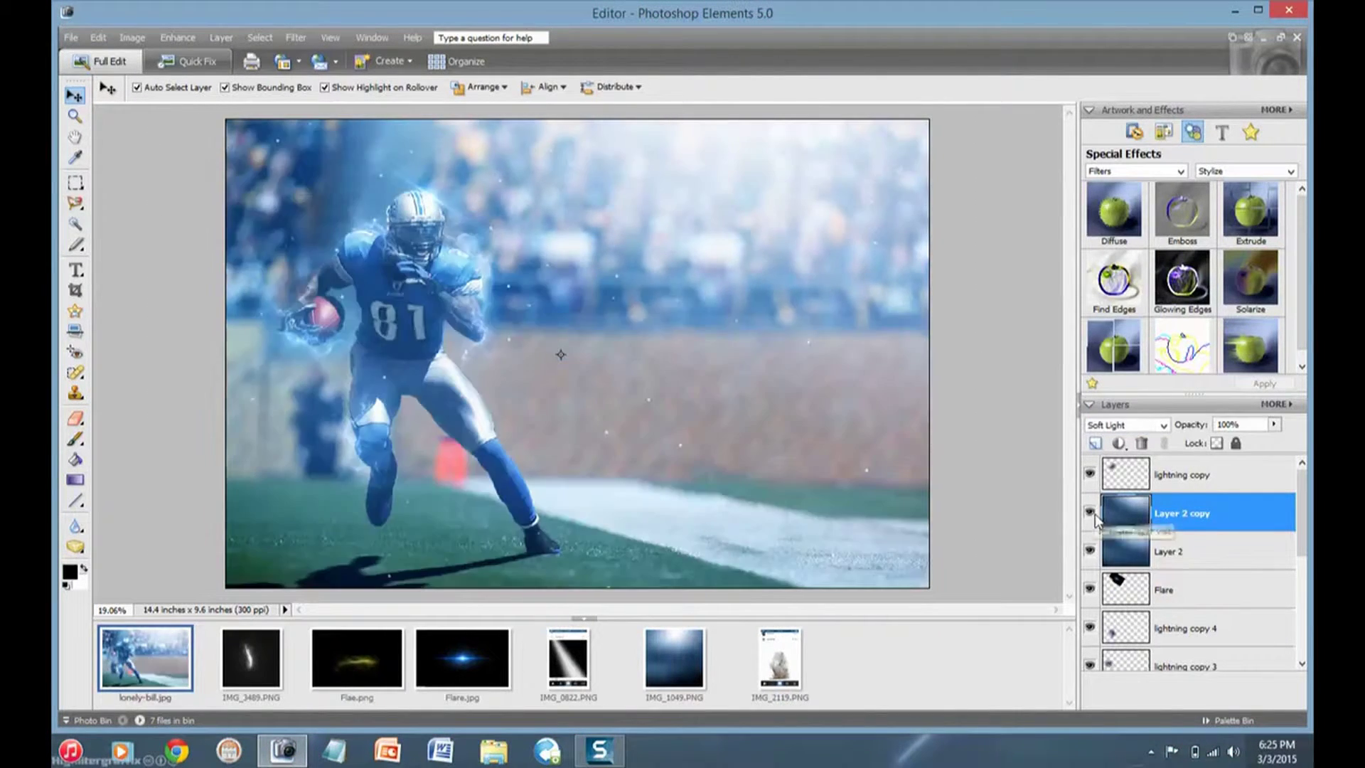
click(1089, 549)
click(1090, 550)
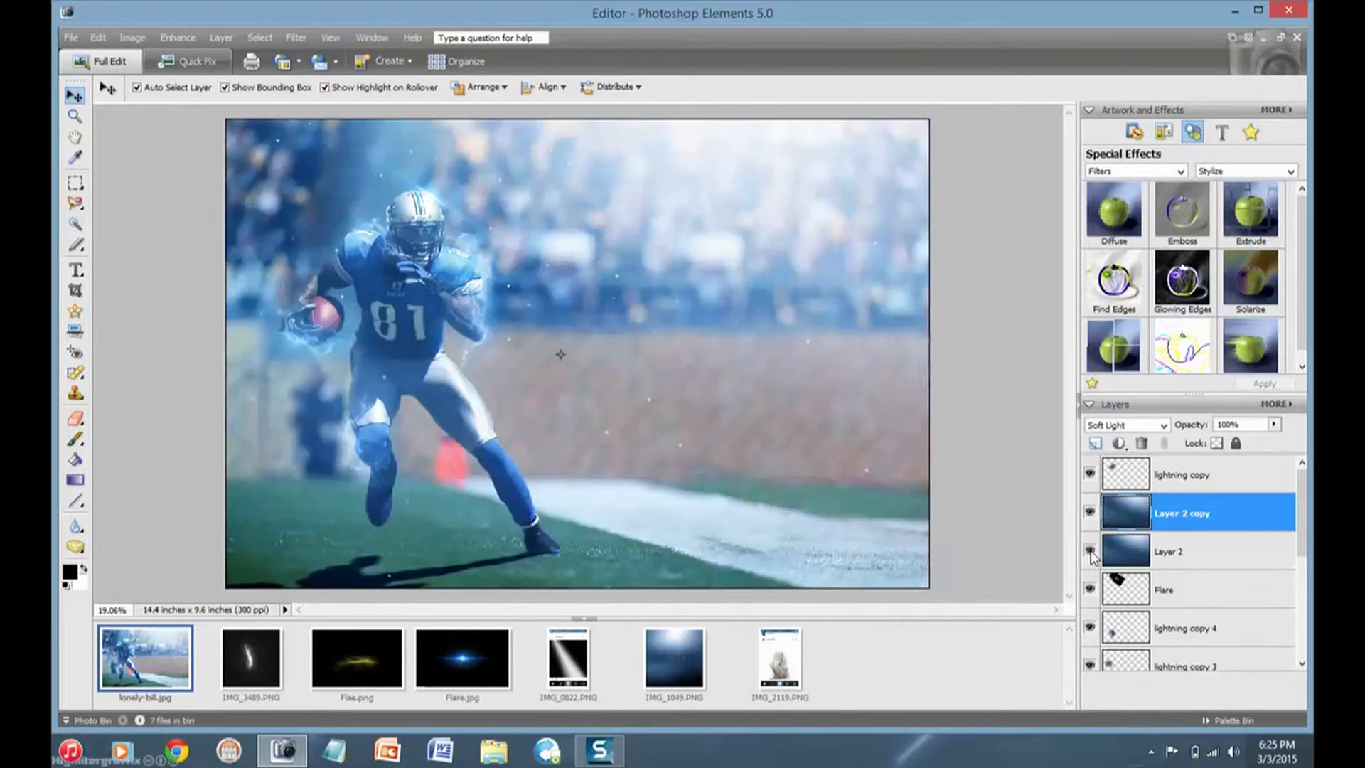
click(1273, 424)
click(1163, 424)
- Test and delete a third texture copy, then select the Flare layer for transforming
key(ctrl+j)
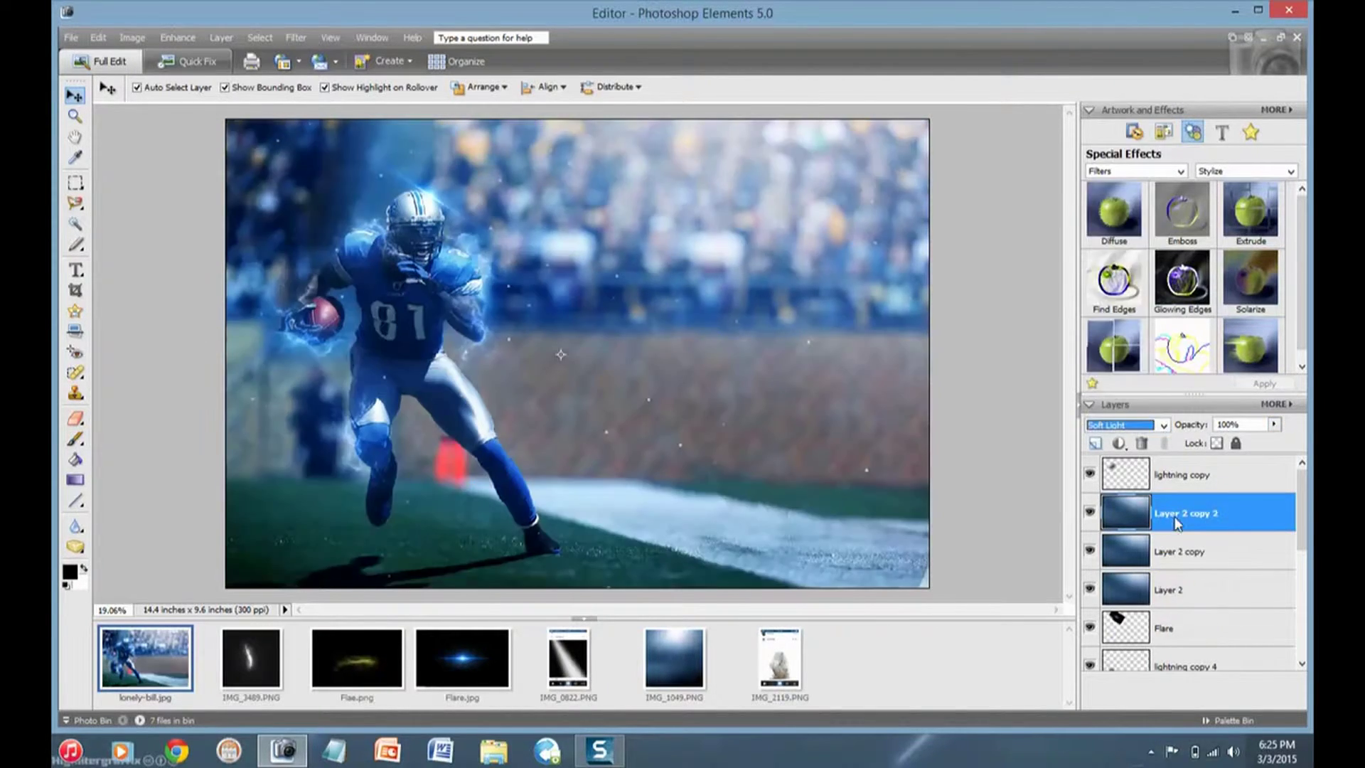
click(1163, 424)
key(Down)
key(Down)
key(Down)
key(Down)
key(Down)
key(Down)
key(Down)
key(Down)
key(Down)
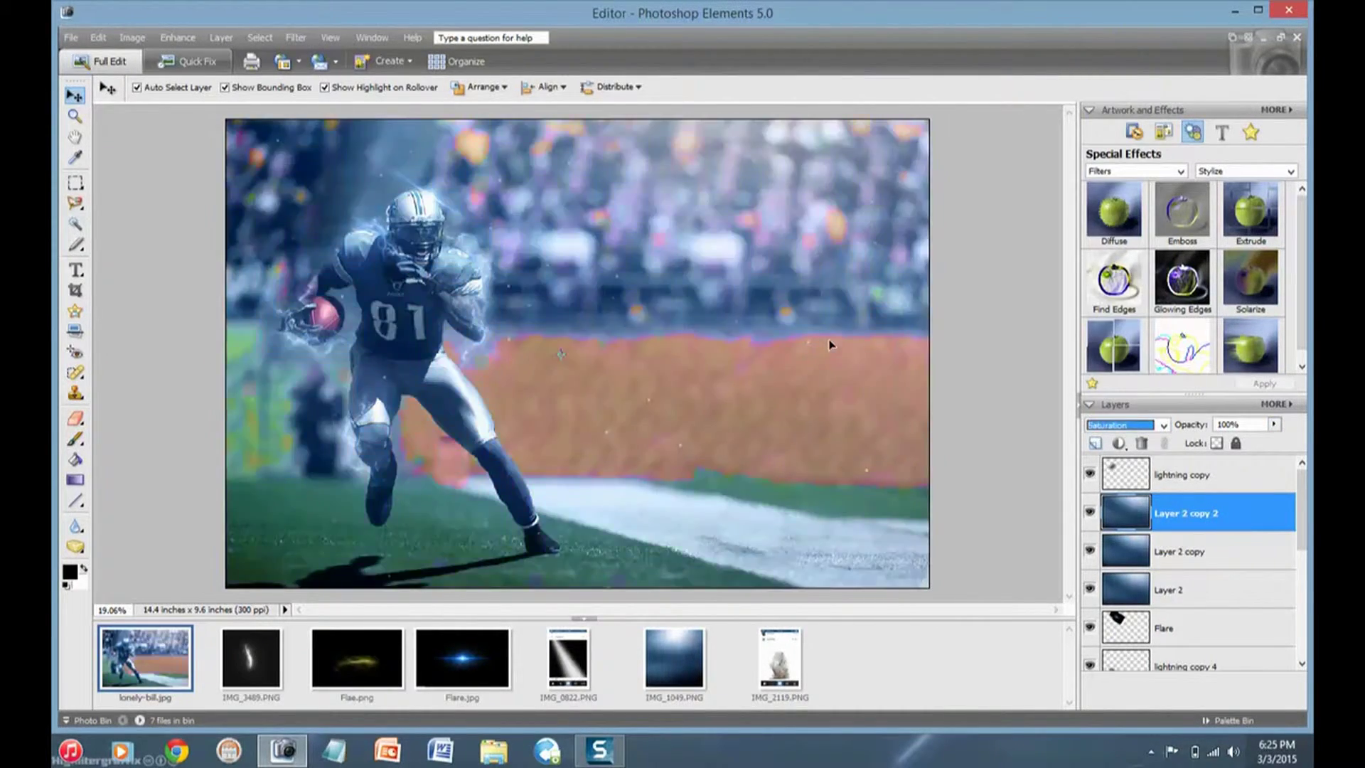
click(1142, 442)
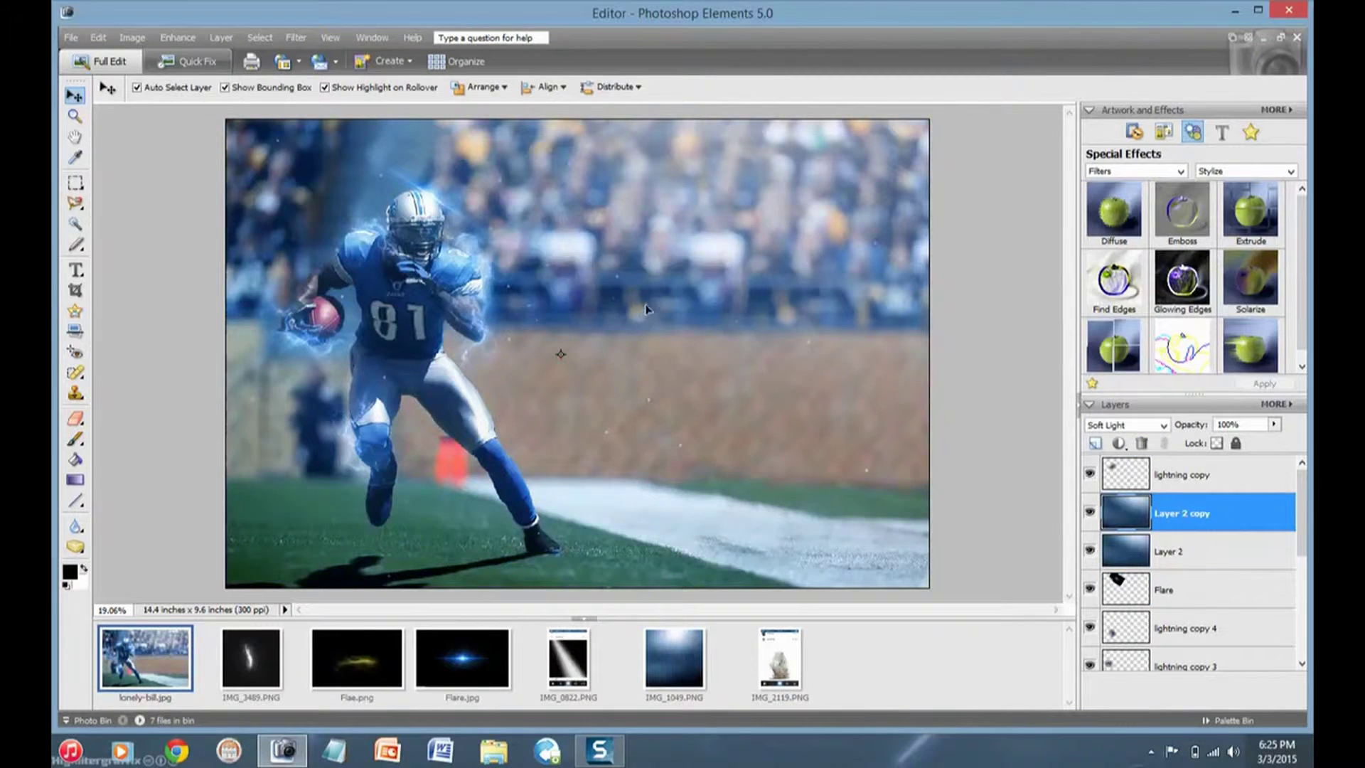
click(1089, 551)
click(1180, 589)
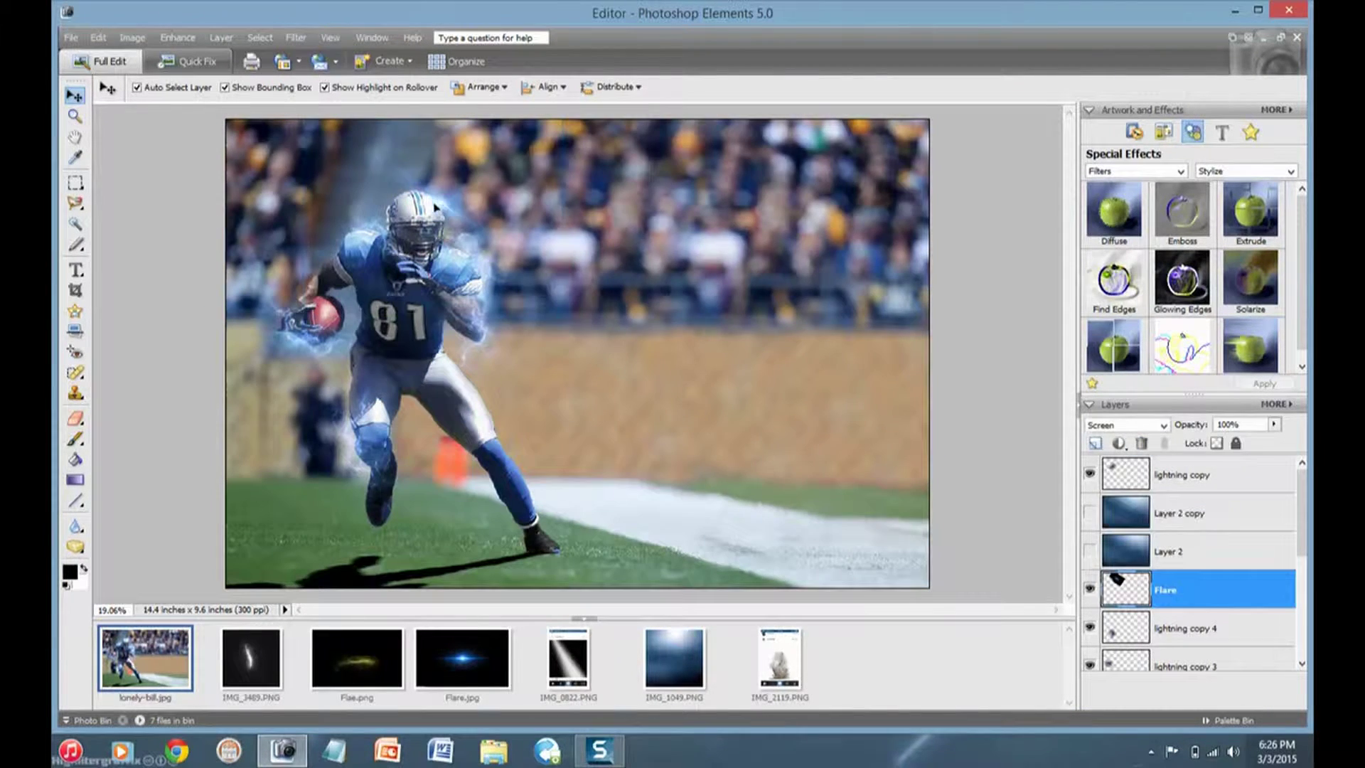
key(ctrl+t)
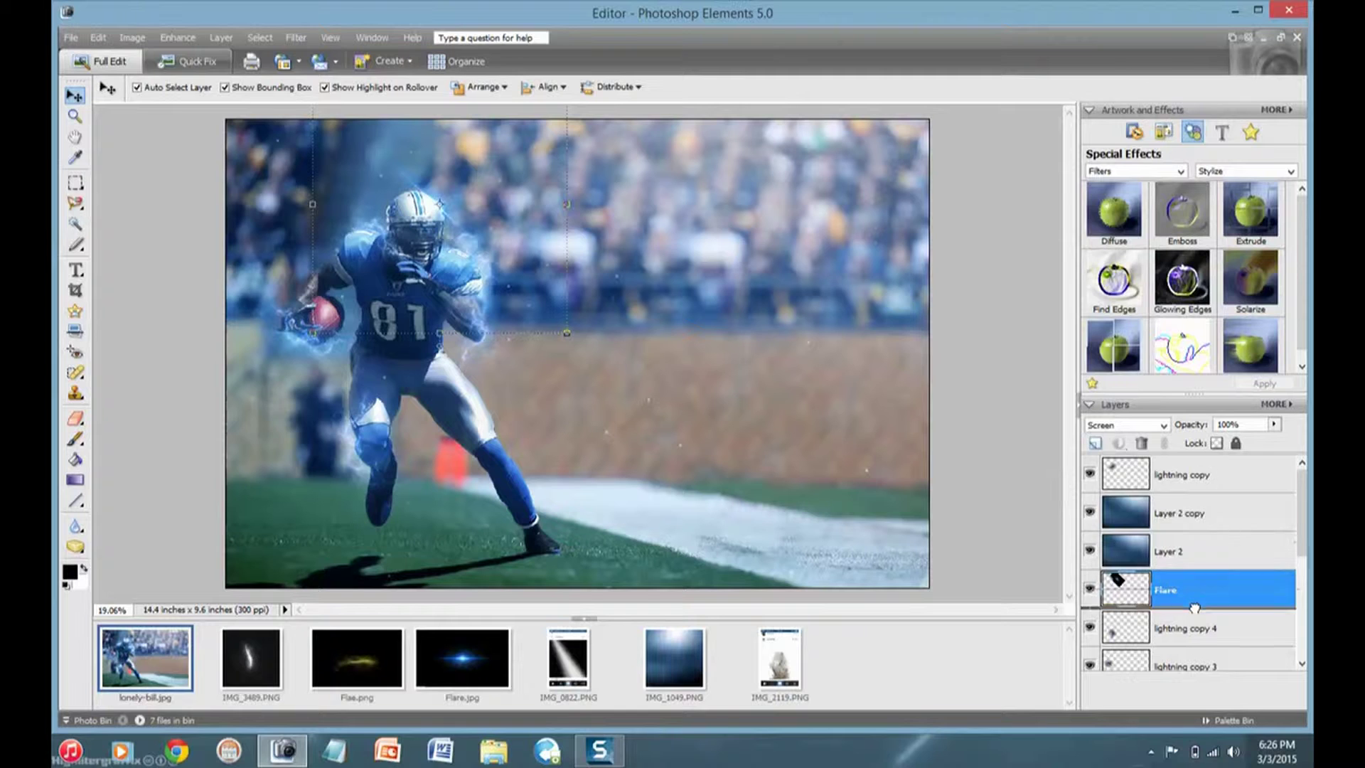
- Close the unused Flare and blue texture images from the Photo Bin
right_click(497, 661)
click(569, 411)
right_click(569, 658)
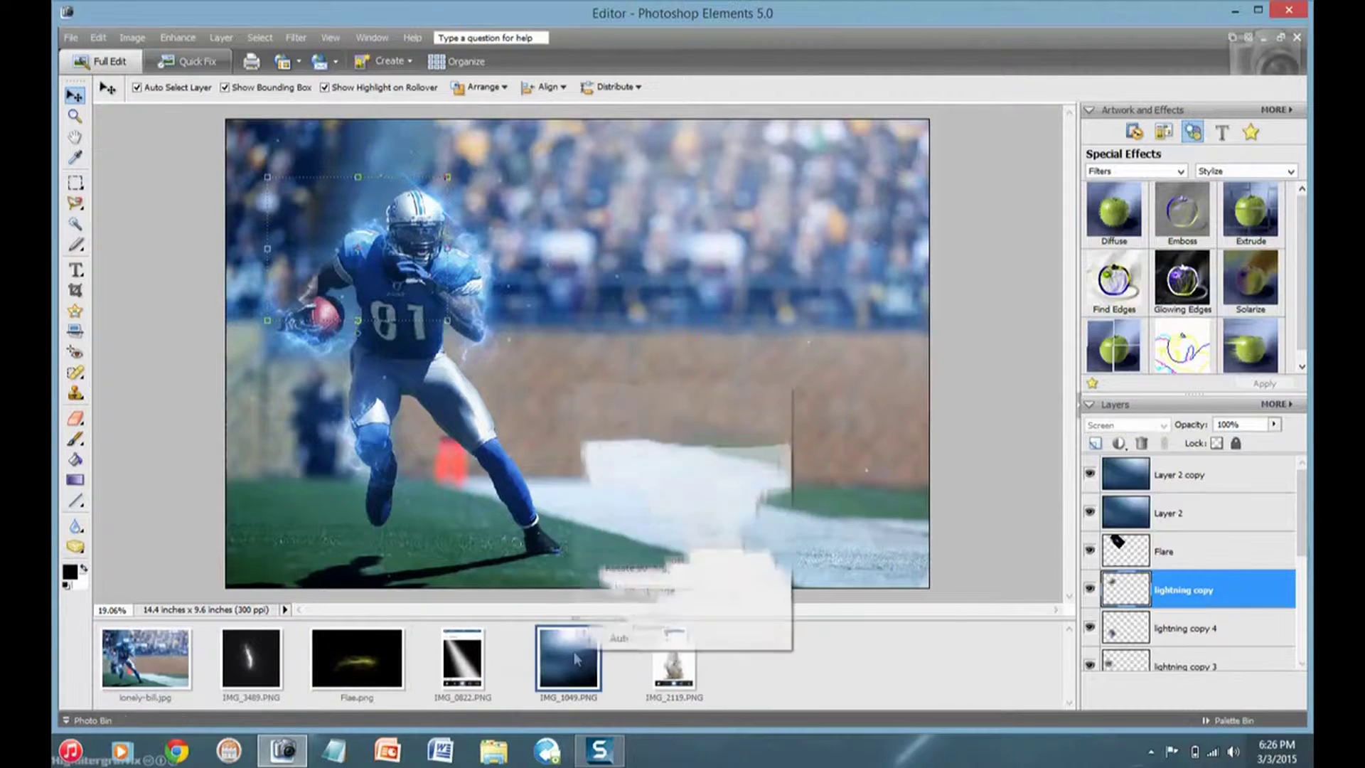
click(604, 391)
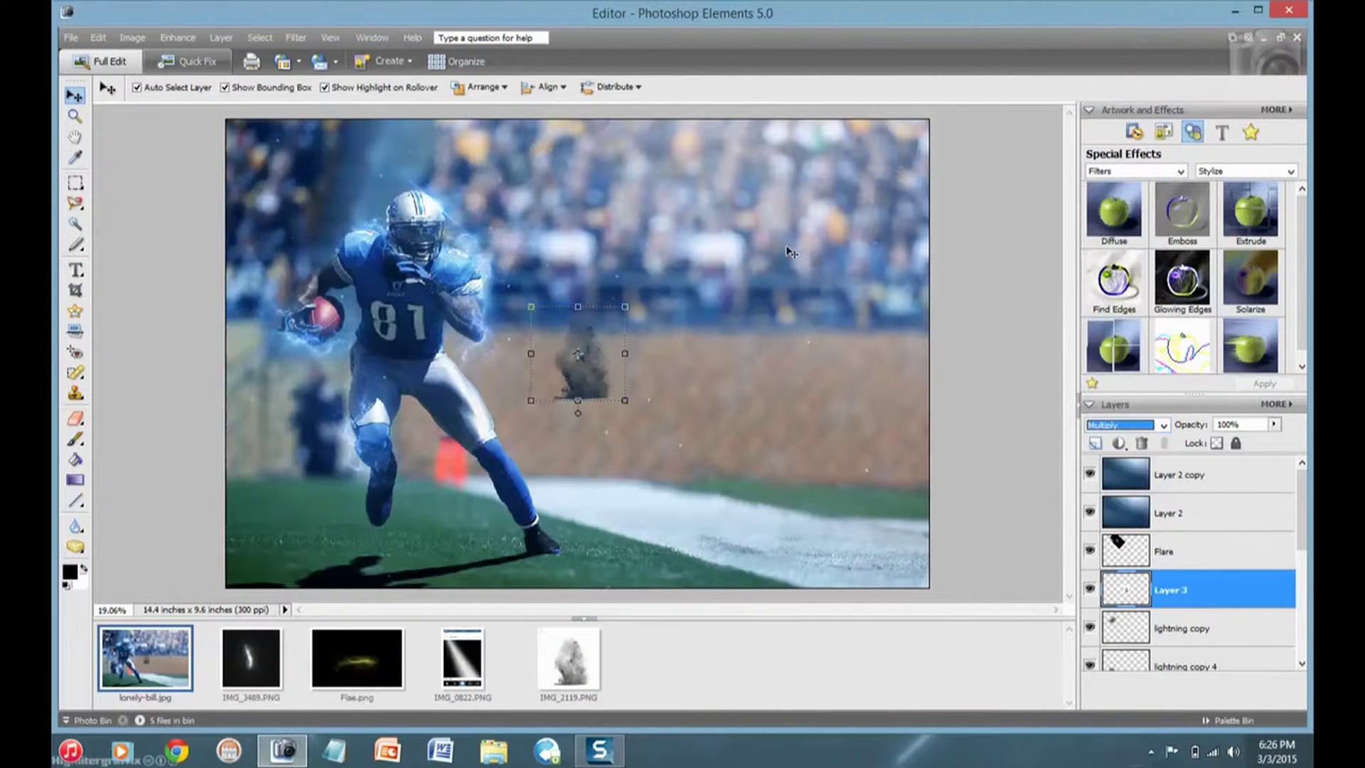
- Set the smoke layer to Multiply, move it to the top and skew it flat under the player's foot
key(ctrl+shift+bracketright)
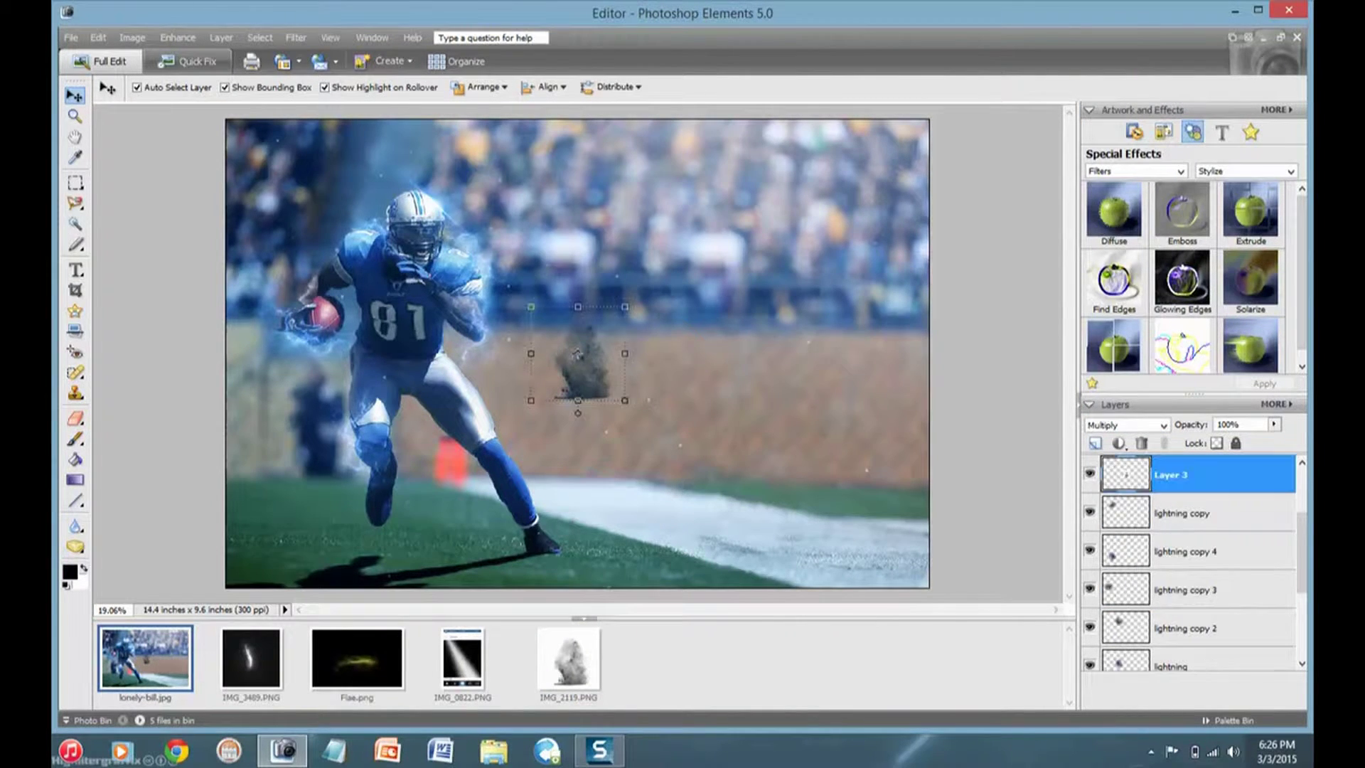
drag(576, 391, 546, 534)
drag(538, 464, 475, 469)
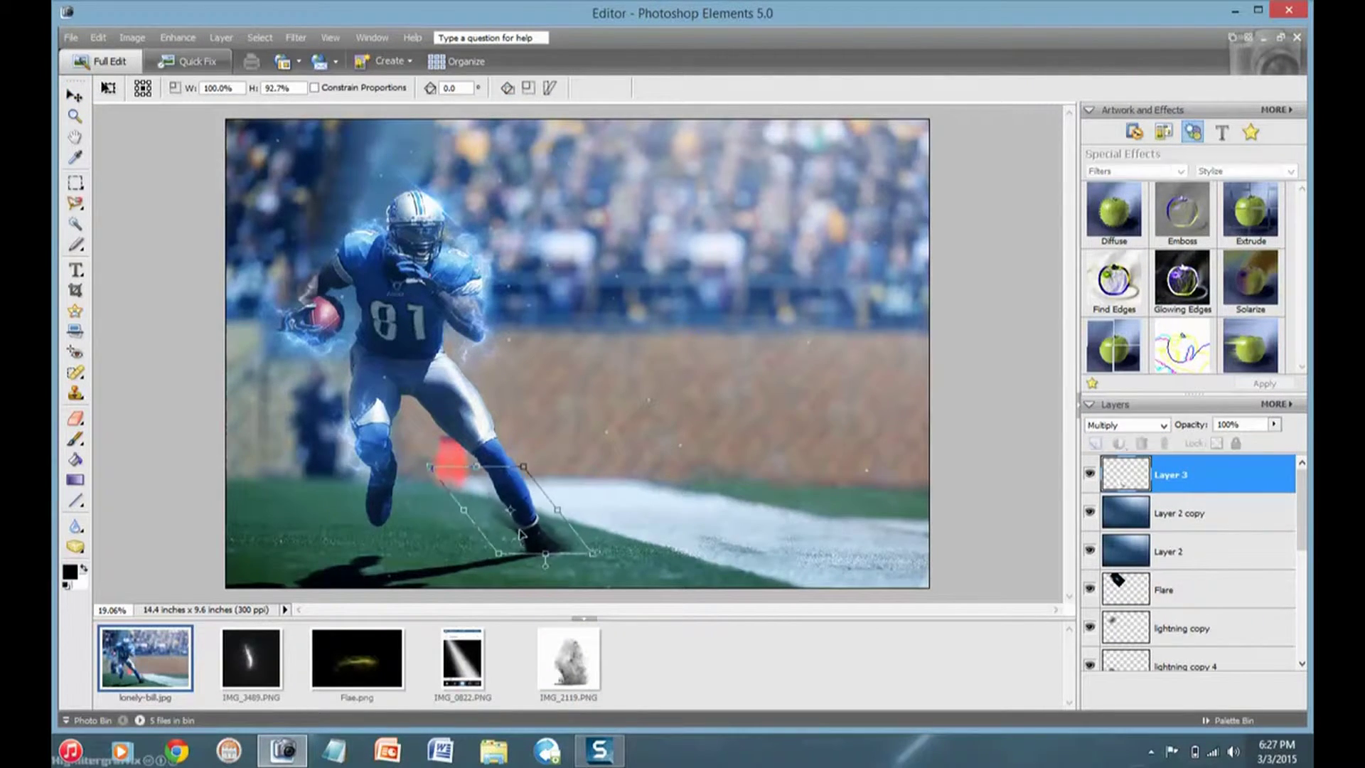
key(Return)
key(e)
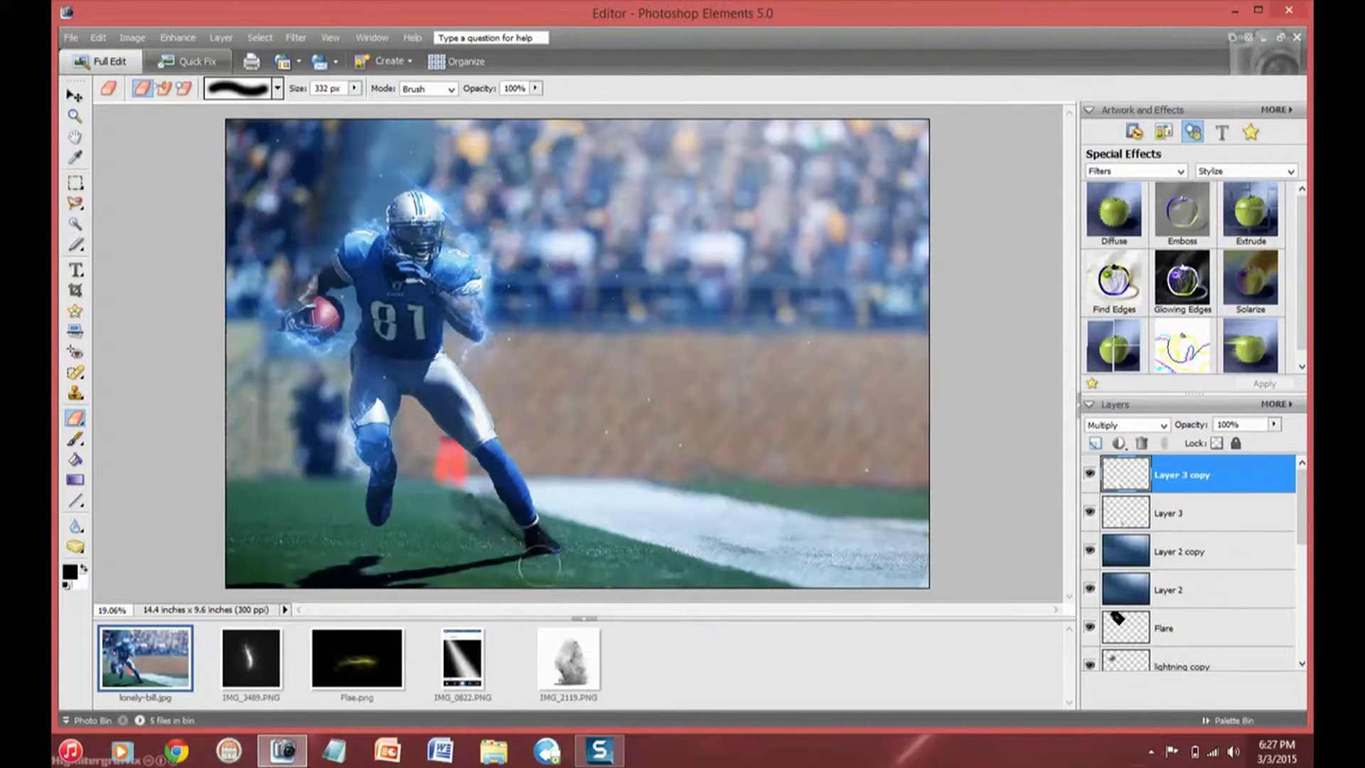
- Open the dust-particles image and drag it into the football composite, stretched over the canvas
key(v)
click(71, 37)
click(92, 62)
double_click(533, 135)
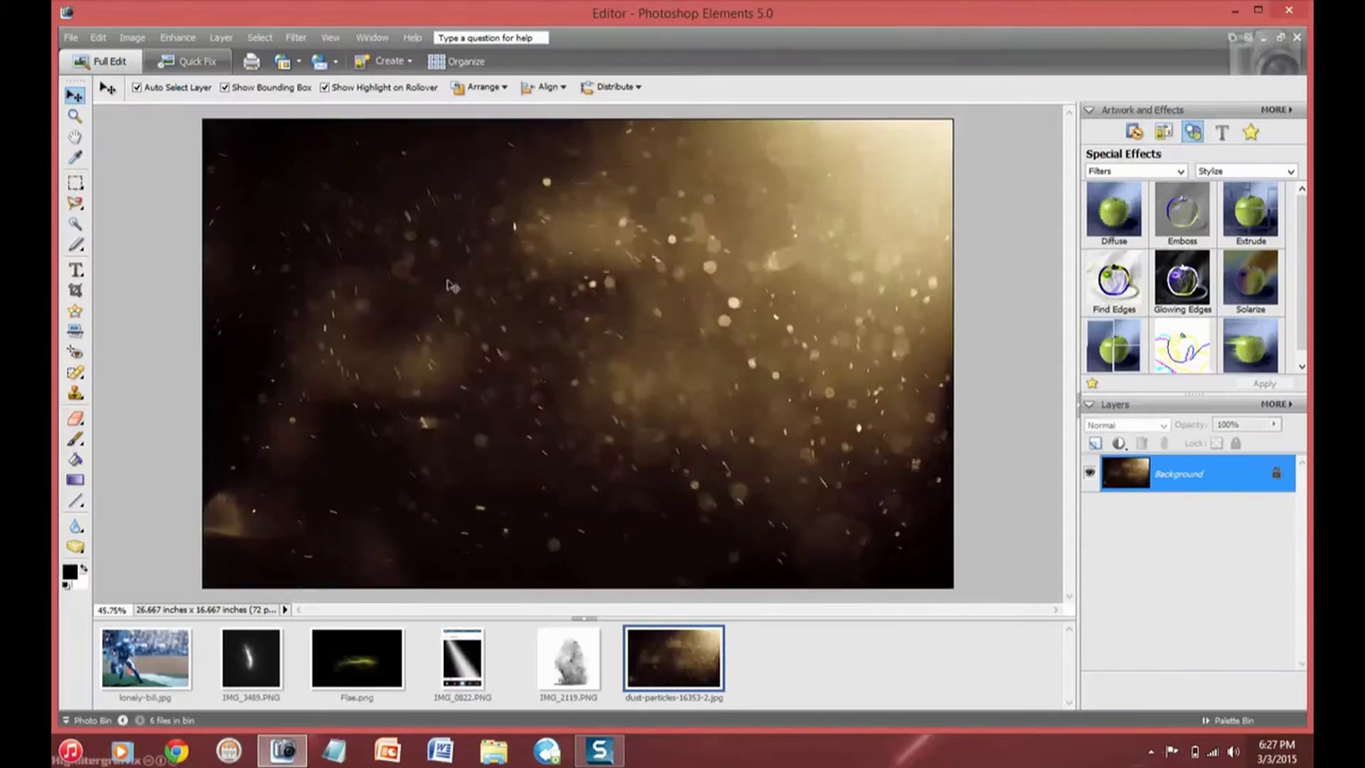
drag(449, 286, 146, 658)
alt+drag(734, 451, 935, 590)
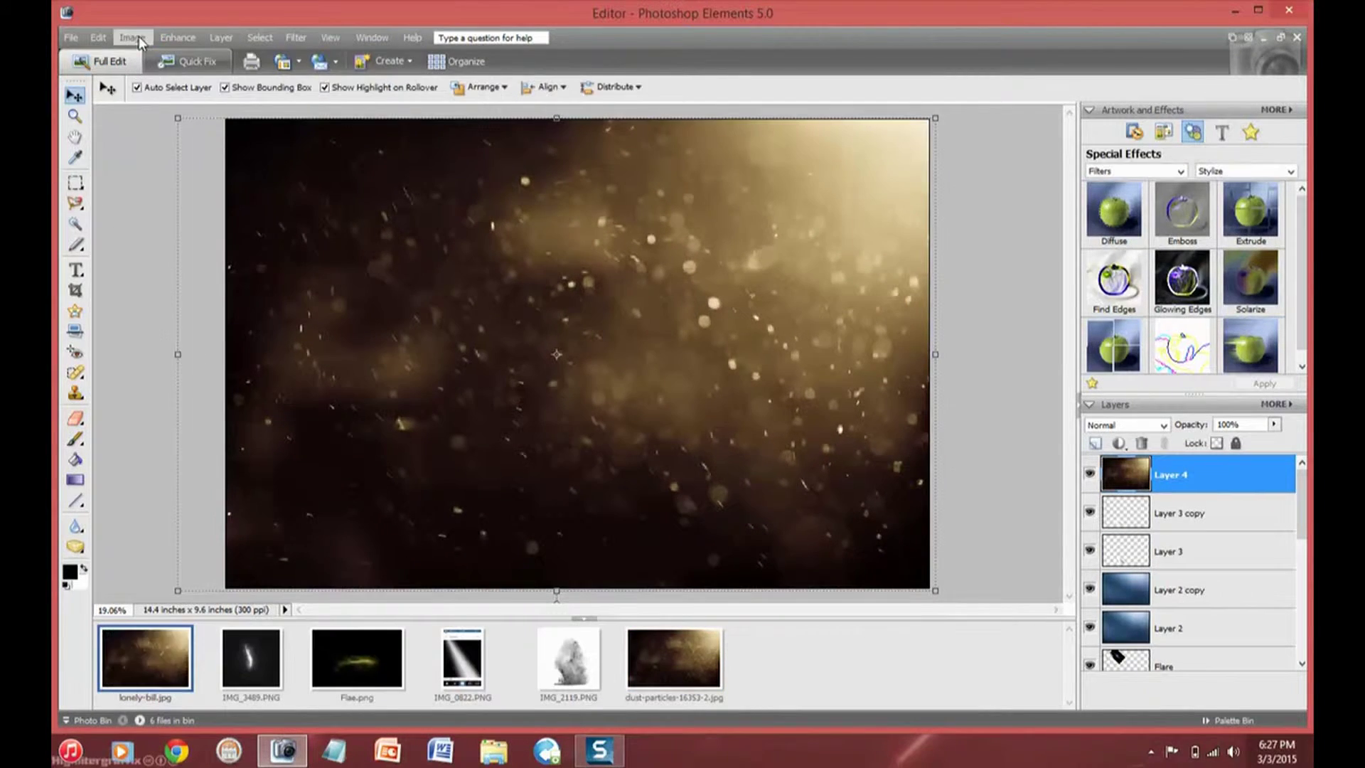
- Flip the dust layer and set its blend mode to Multiply
click(131, 37)
click(366, 234)
click(1127, 424)
click(1109, 86)
click(296, 37)
click(416, 176)
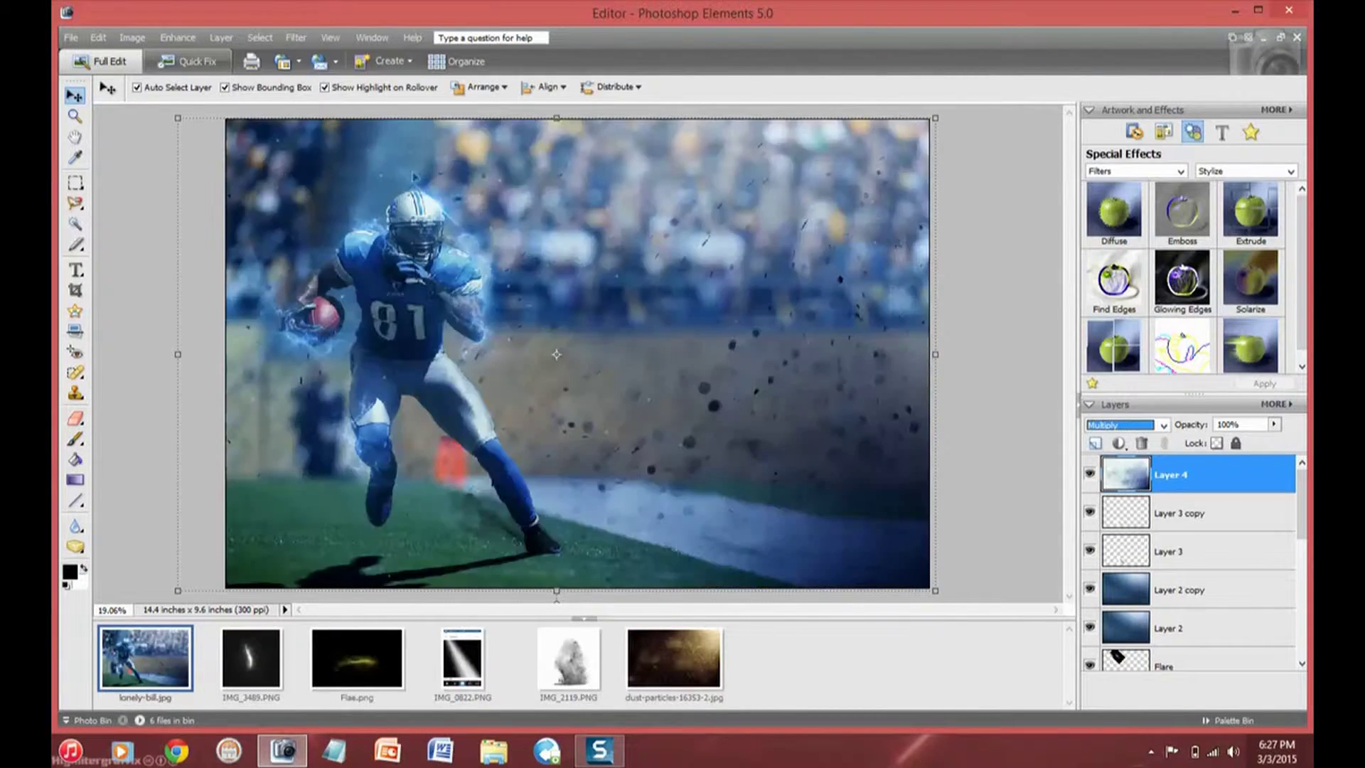
- Squash the dust layer into a flat trapezoid lying along the grass
drag(560, 119, 475, 473)
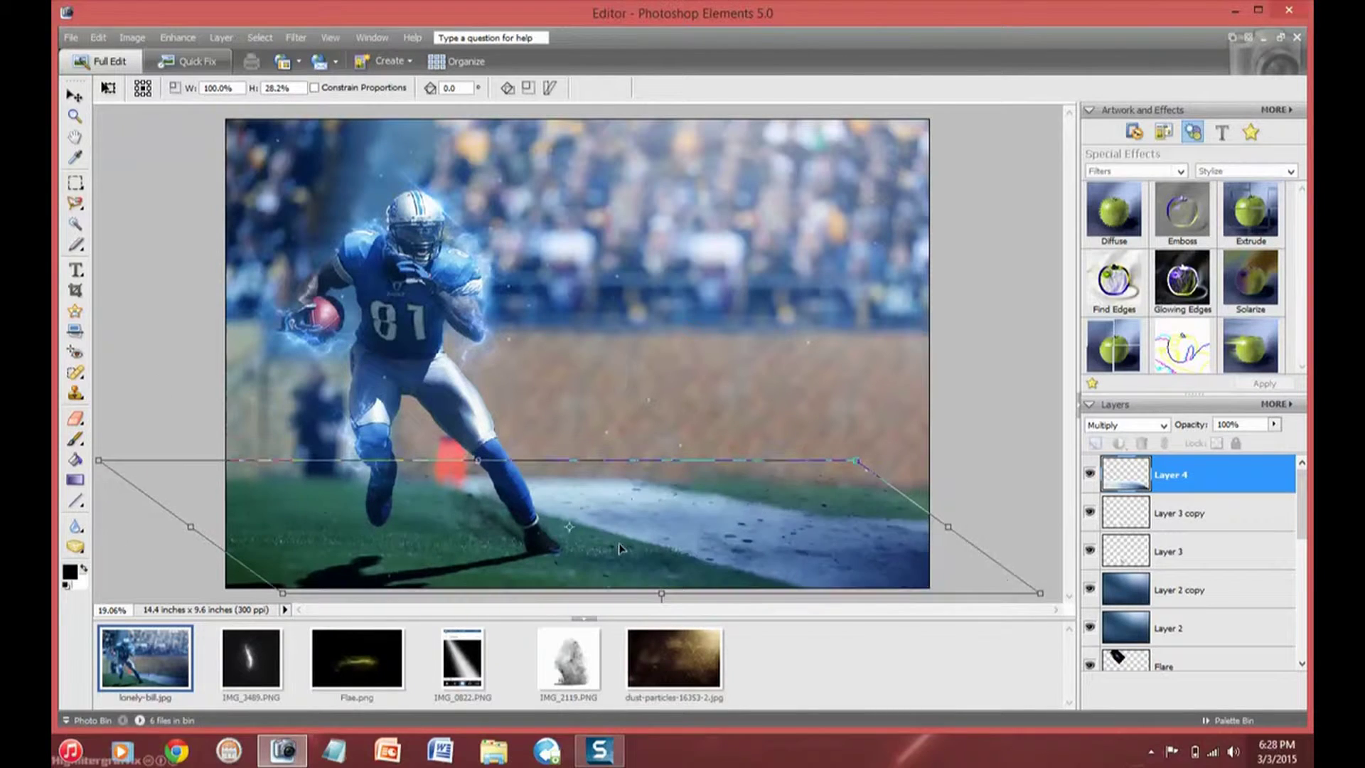
click(912, 577)
key(e)
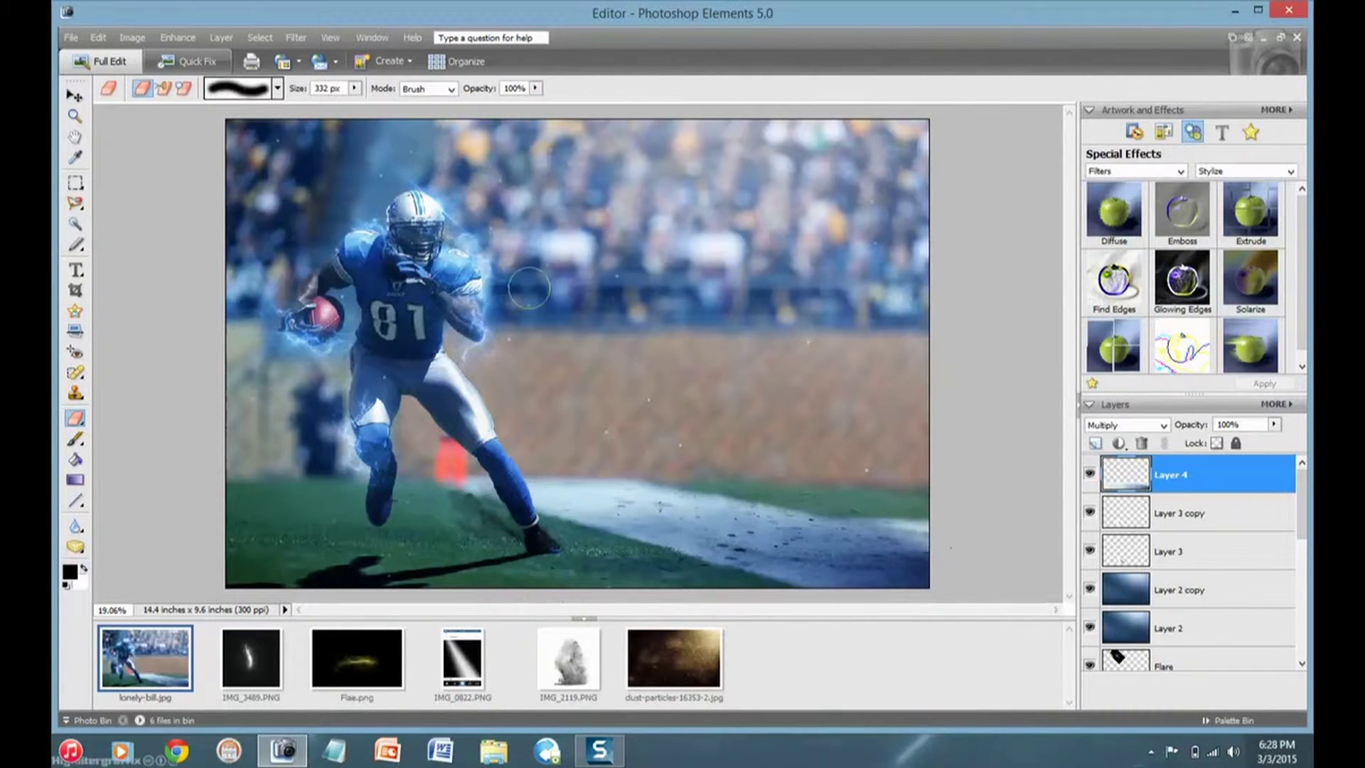
click(74, 95)
click(619, 531)
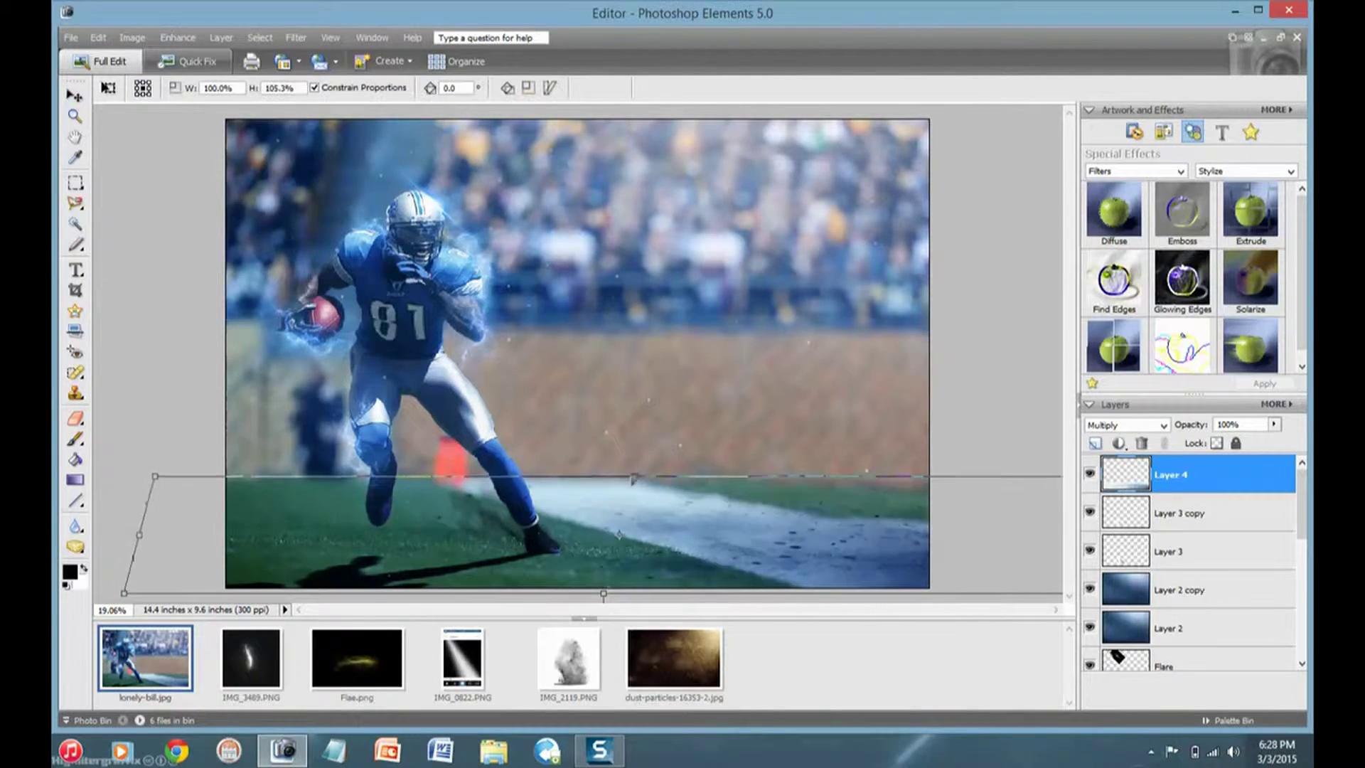
key(Return)
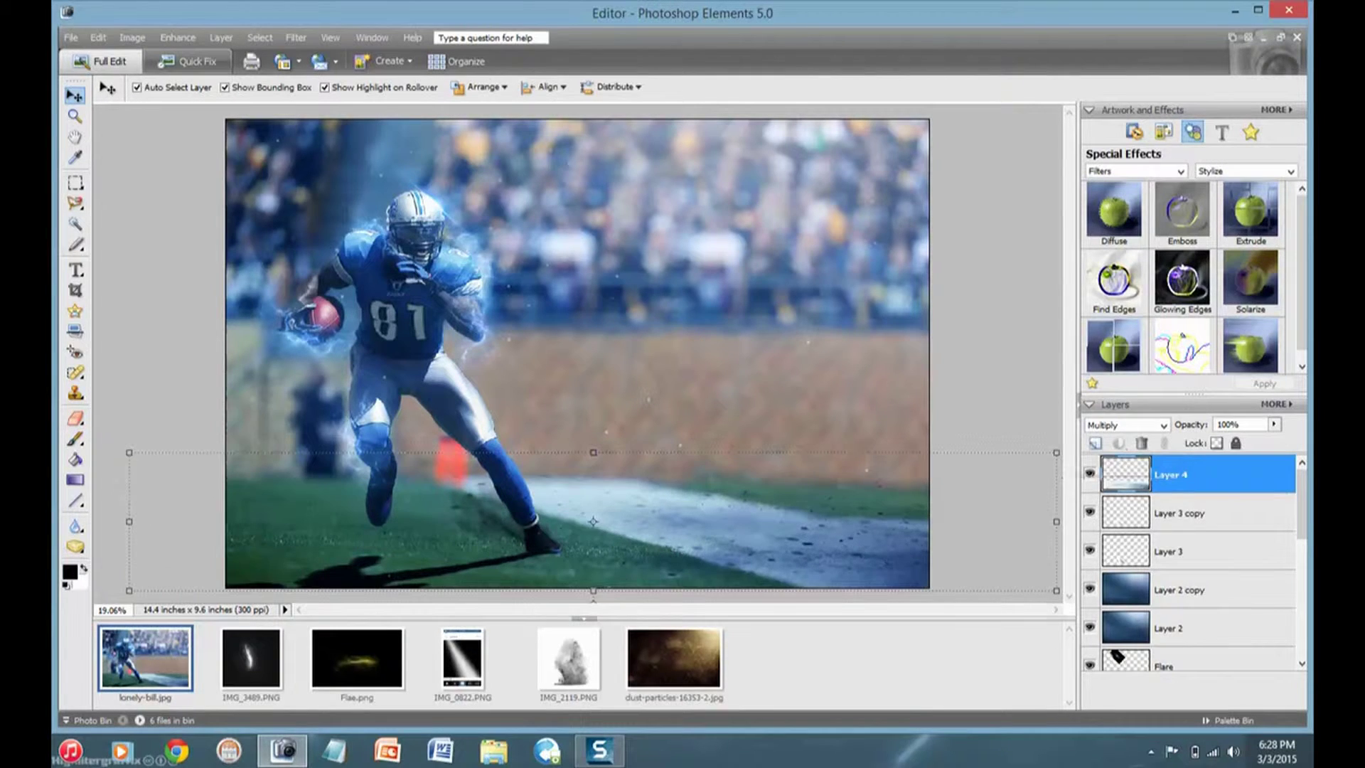
- Start opening another image from the Effects folder
scroll(1193, 673, down, 1)
scroll(1193, 672, down, 3)
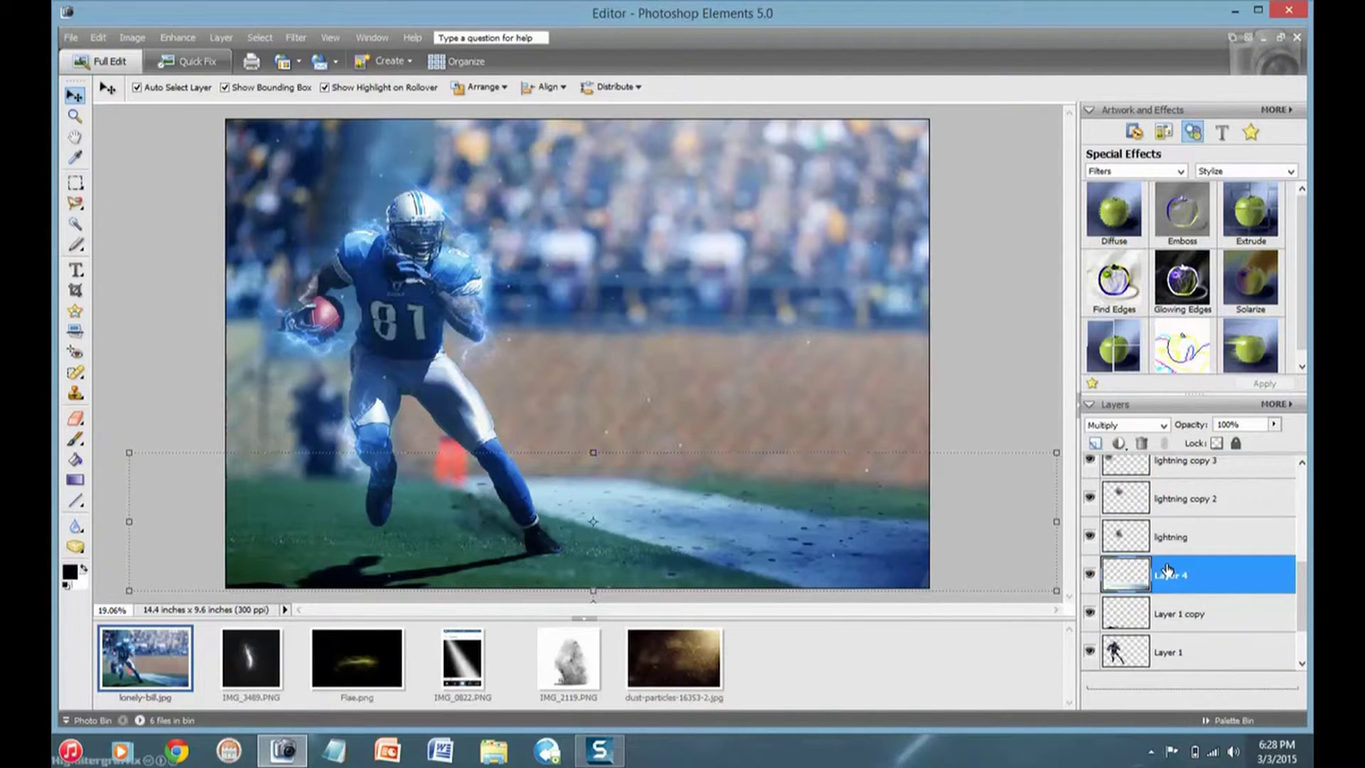
scroll(1188, 481, up, 3)
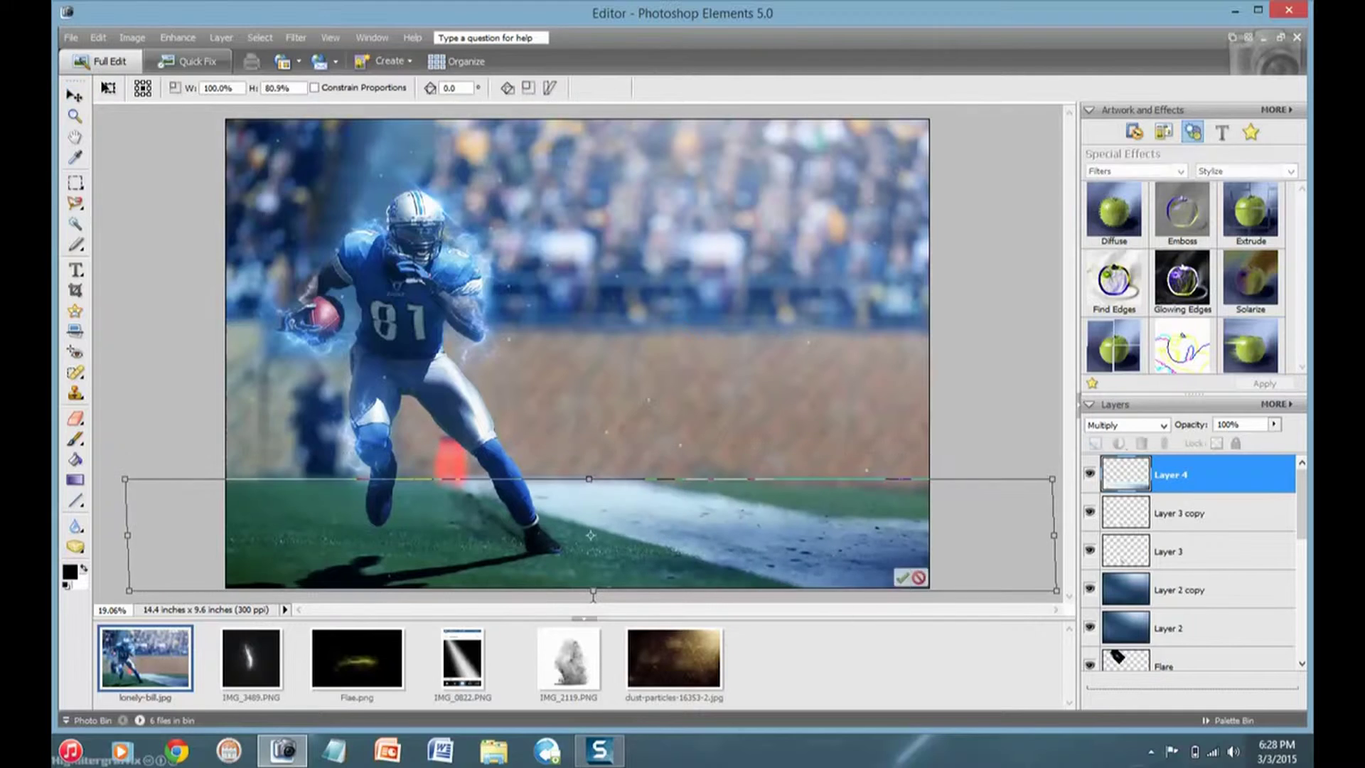
key(ctrl+o)
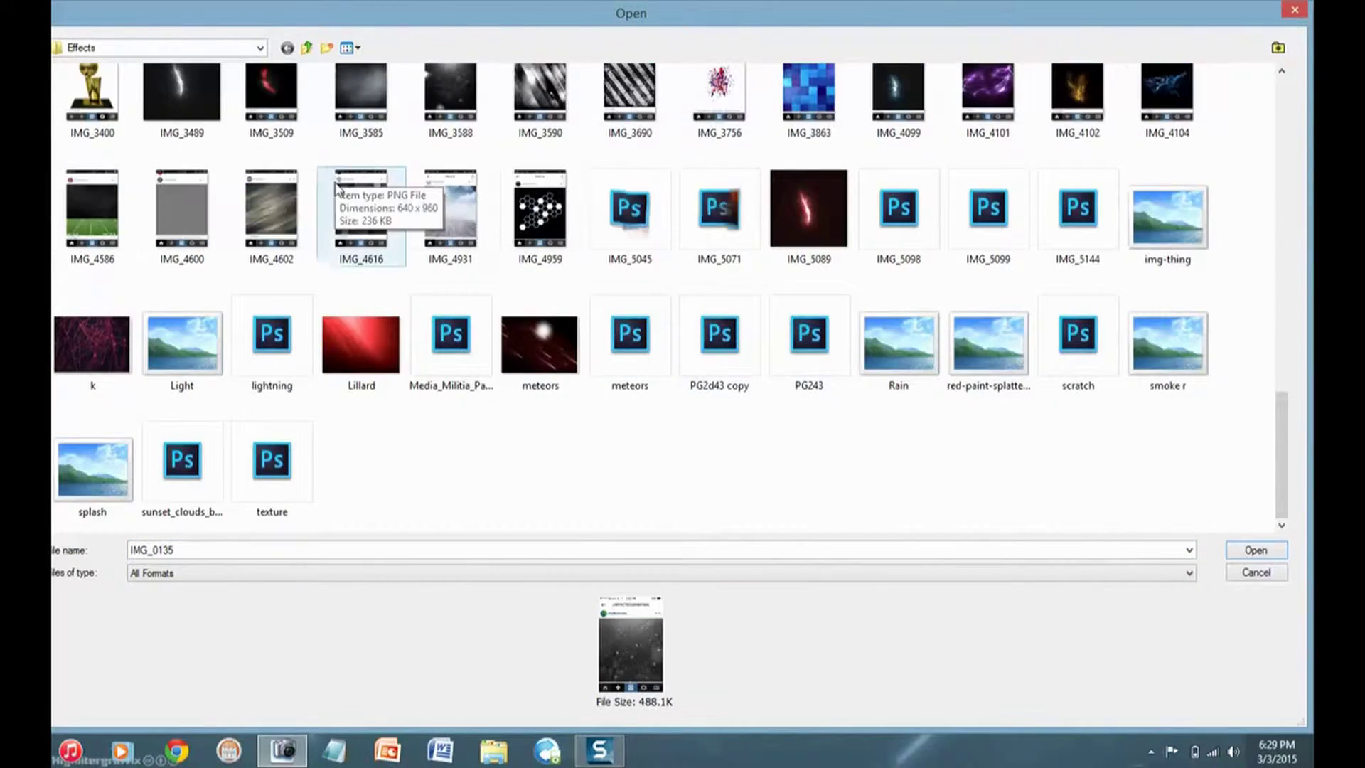
- Open the 'smoke r' image and drag it in, stretched to cover the whole canvas
click(1164, 371)
double_click(1163, 371)
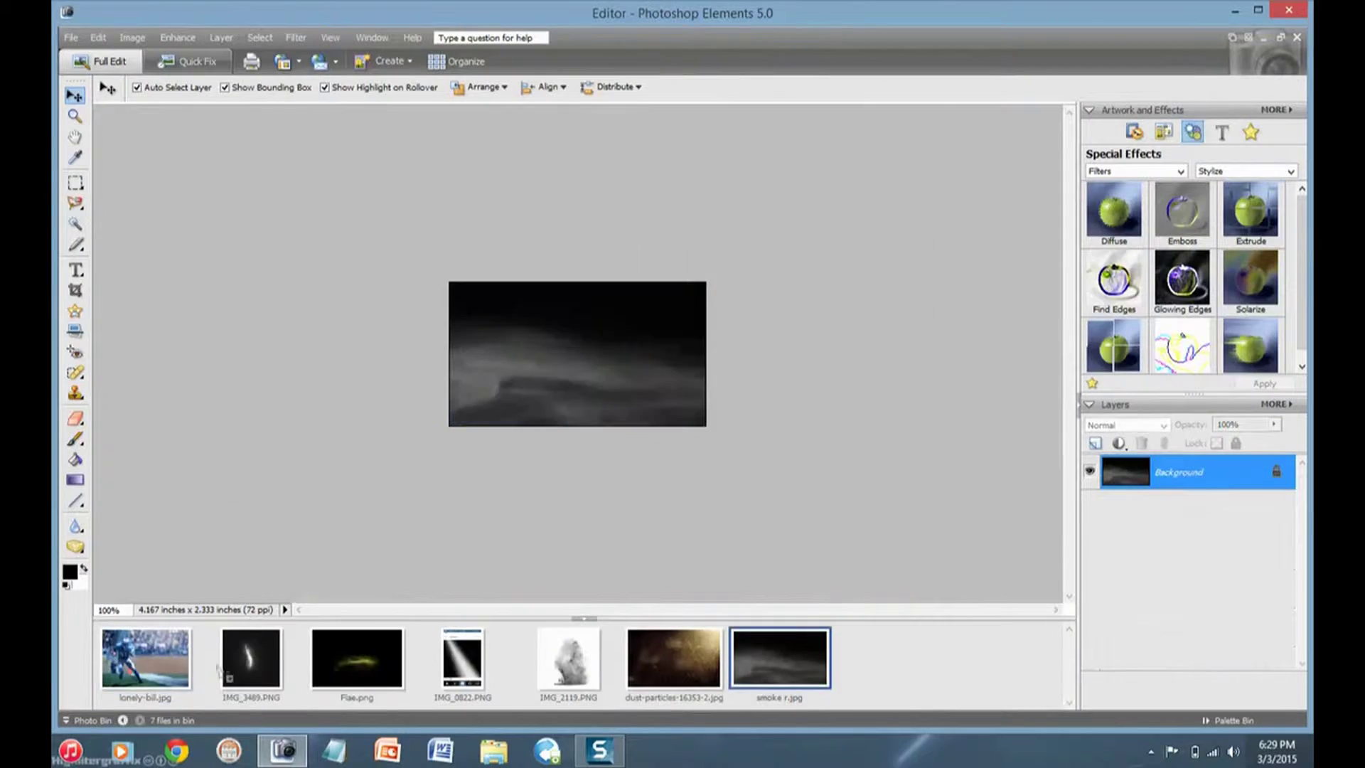
drag(562, 341, 145, 658)
drag(747, 448, 917, 590)
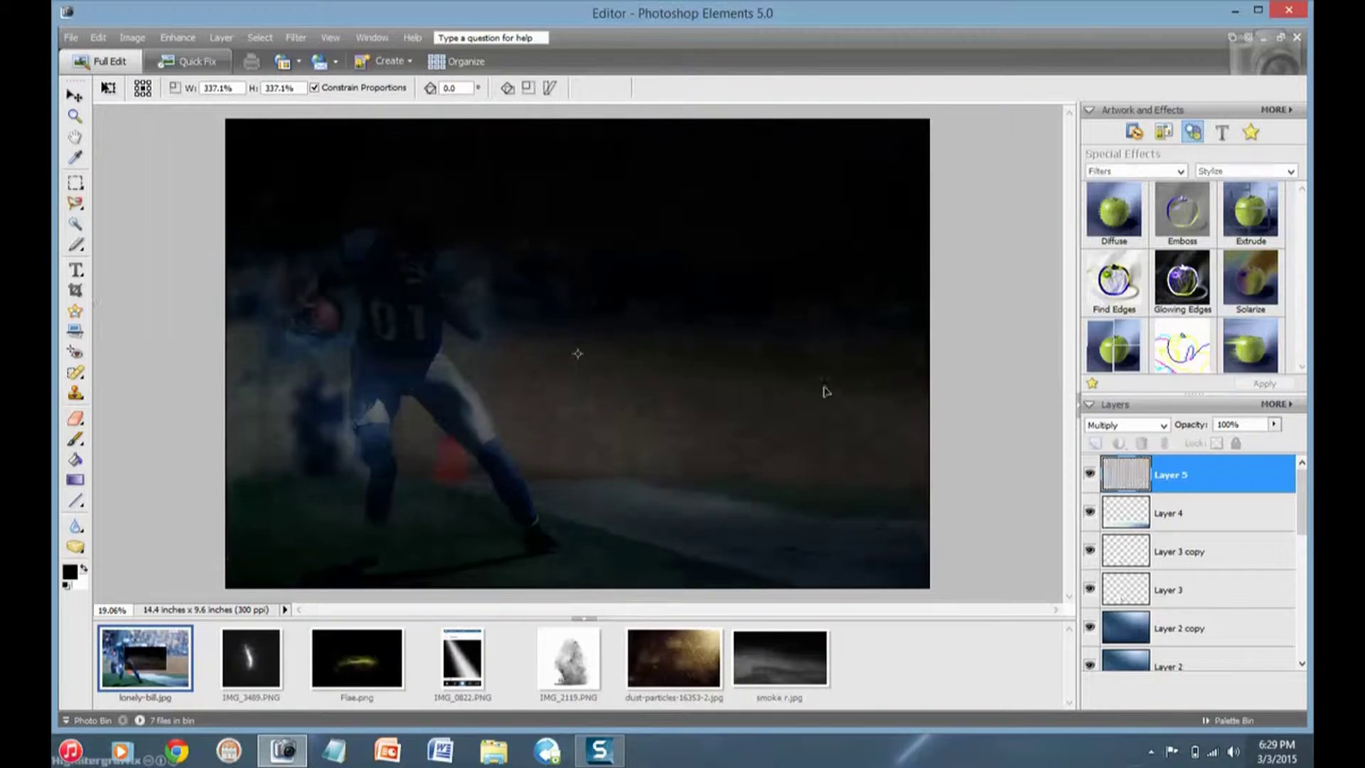
click(904, 569)
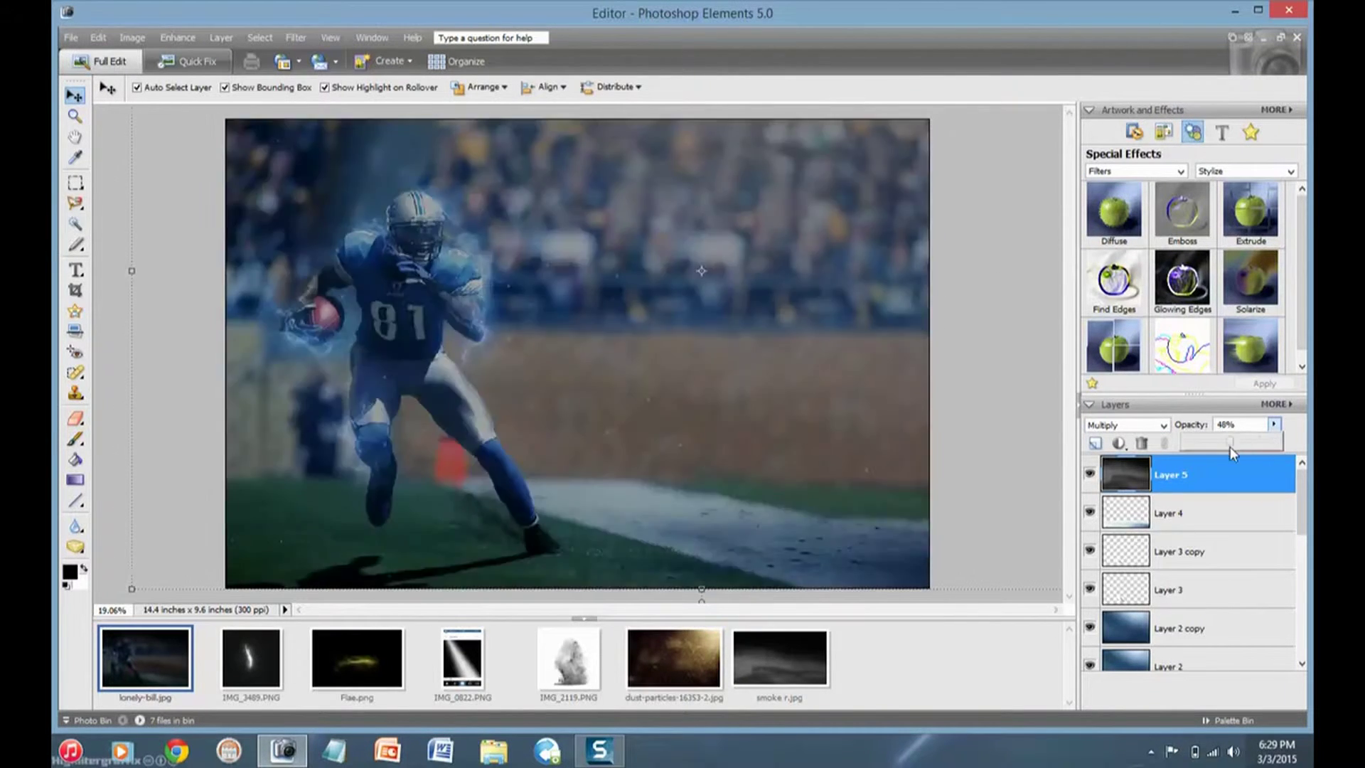
- Lower the smoke layer to 94% opacity and erase it off the player's right leg
drag(1191, 424, 1201, 424)
key(e)
drag(419, 214, 309, 334)
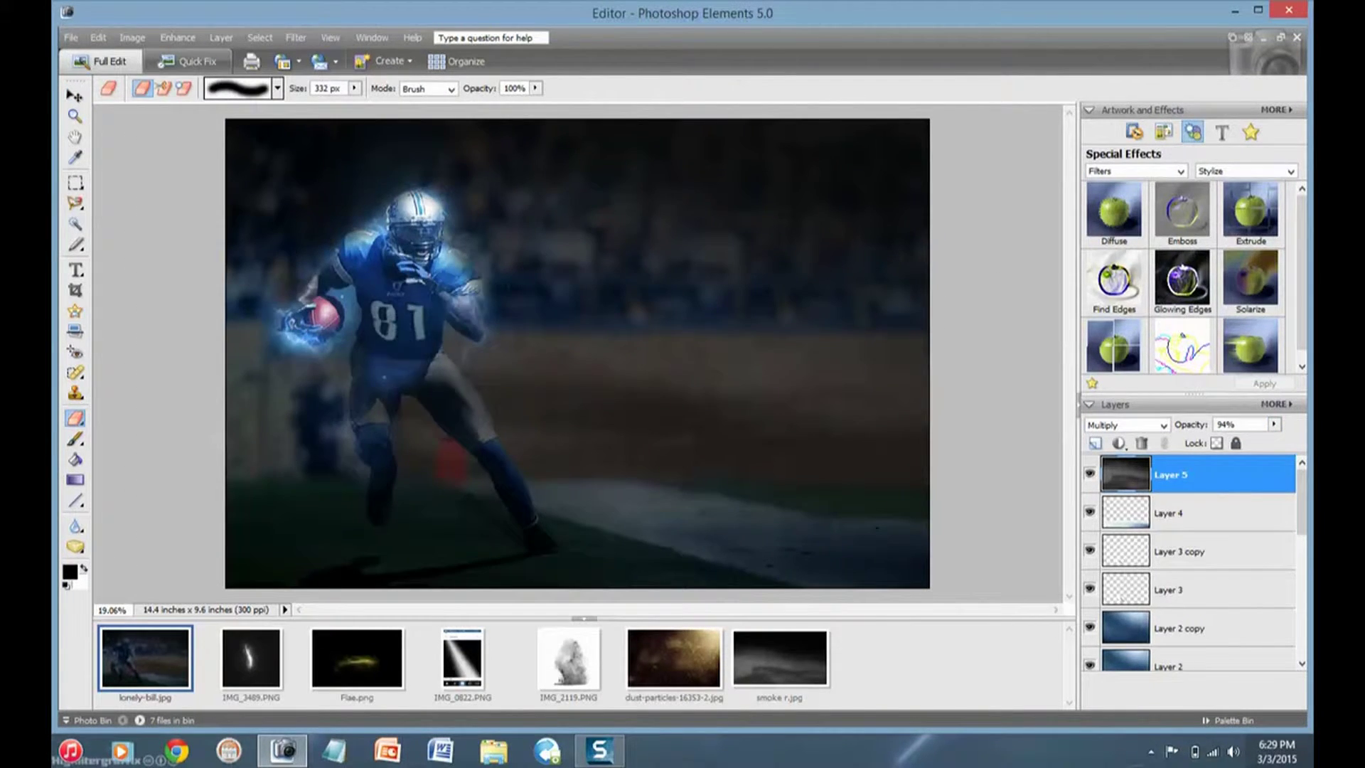
drag(448, 355, 548, 554)
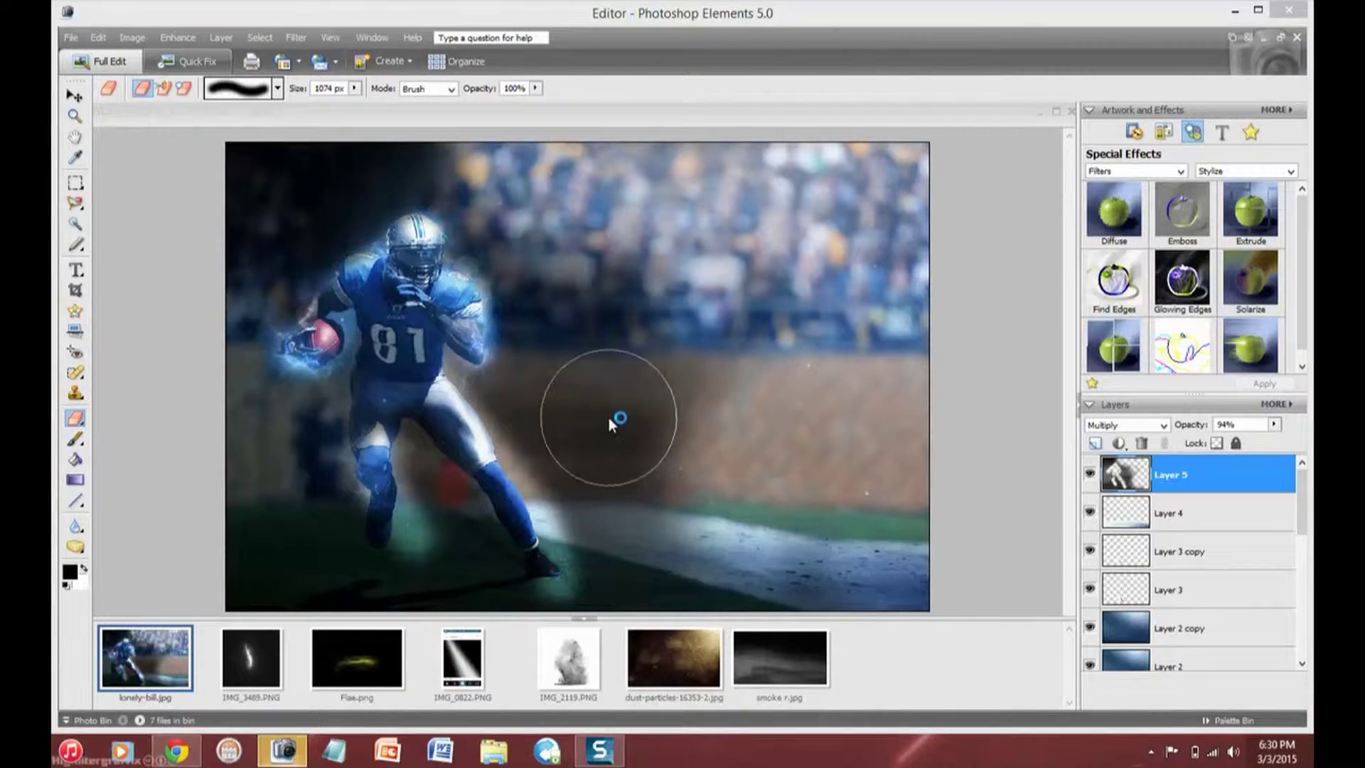
mouse_move(175, 751)
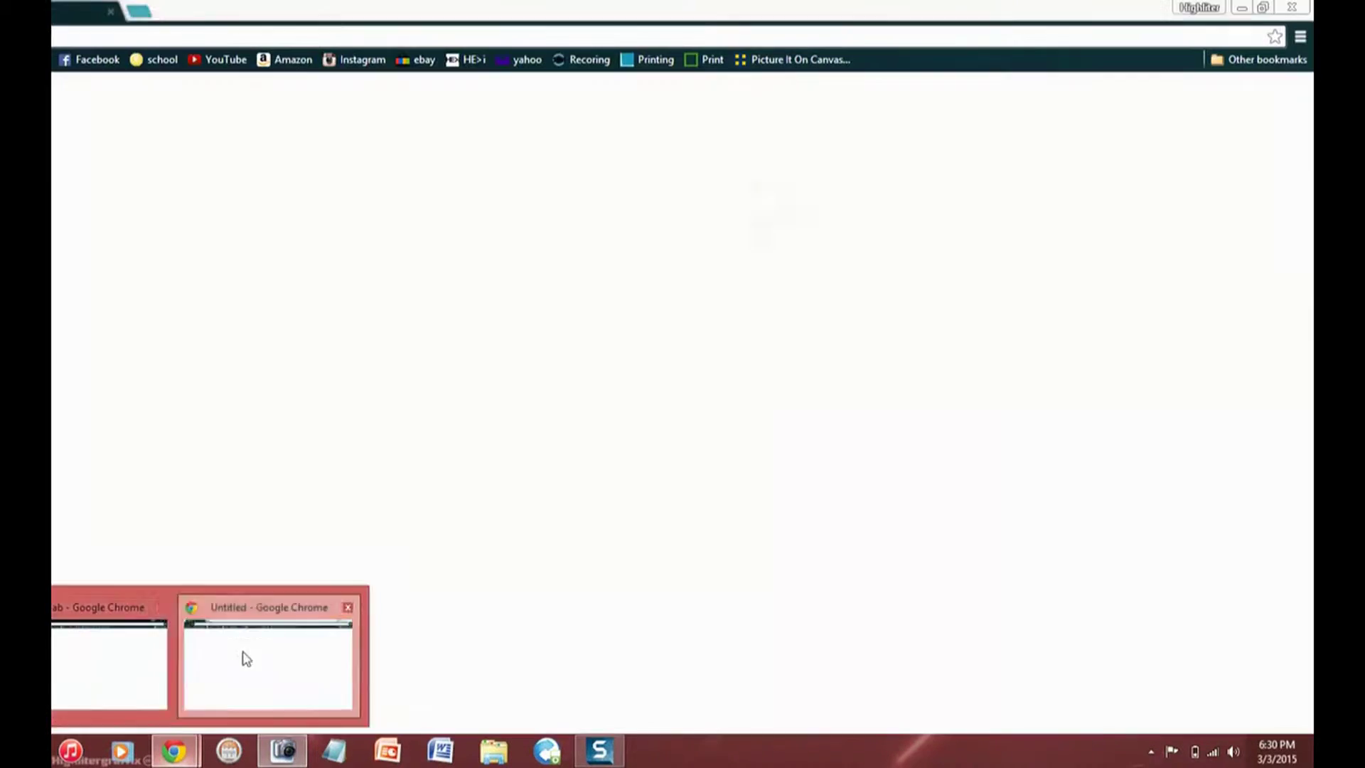
- Search the web for 'detroit lions logo png', then erase smoke from the top and left with a smaller eraser
click(244, 655)
text(detroit lions logo png)
key(Return)
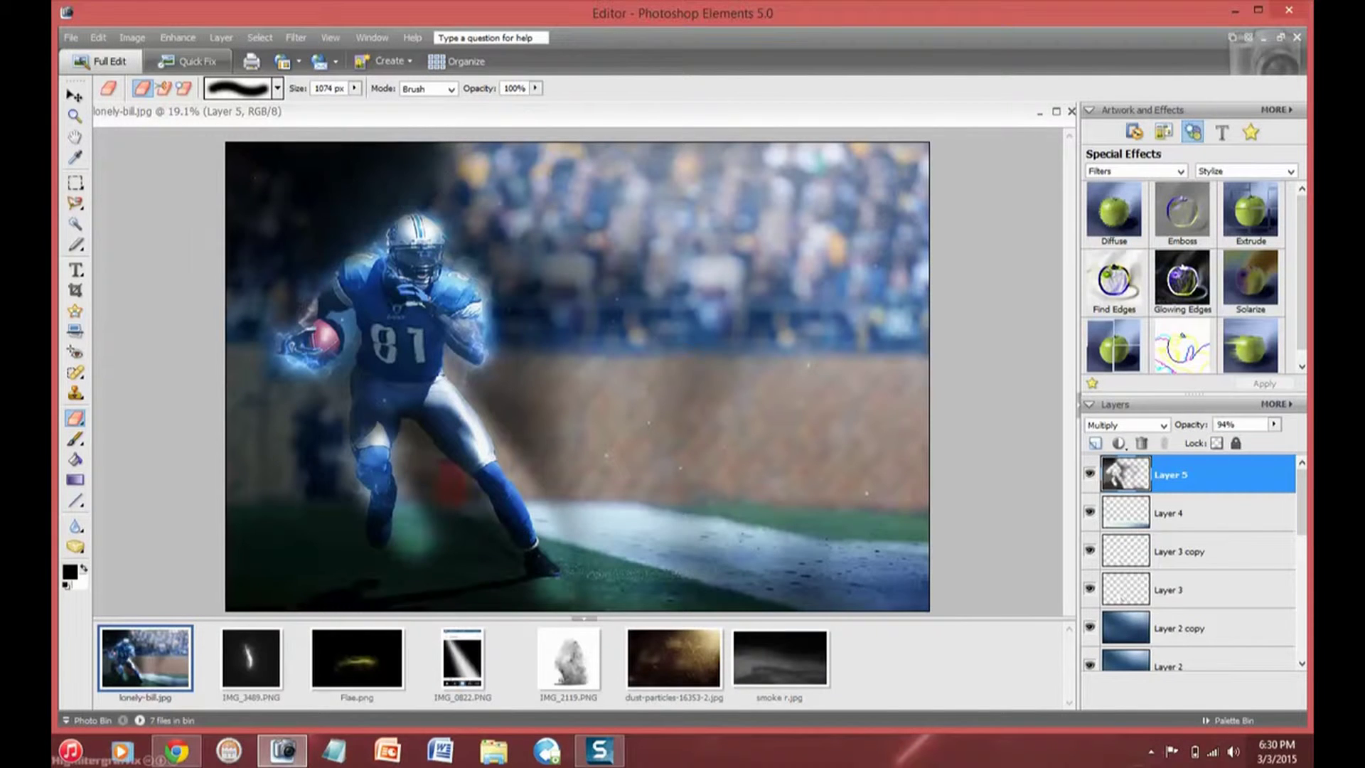
drag(320, 206, 426, 199)
mouse_move(260, 271)
mouse_down()
mouse_move(576, 608)
mouse_move(283, 556)
mouse_up()
- Erase more smoke along the bottom, then preview the first Lions logo in Google image results
drag(493, 175, 574, 266)
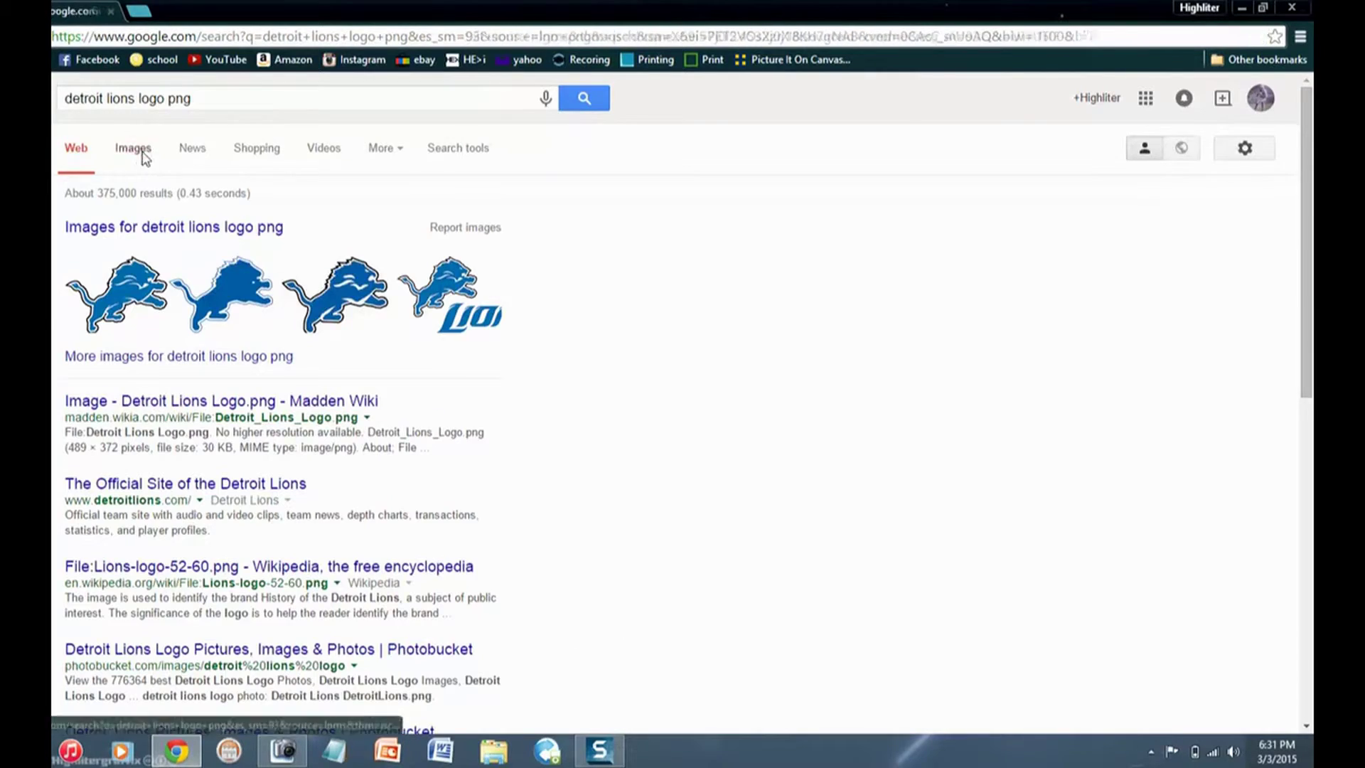
click(133, 148)
click(107, 387)
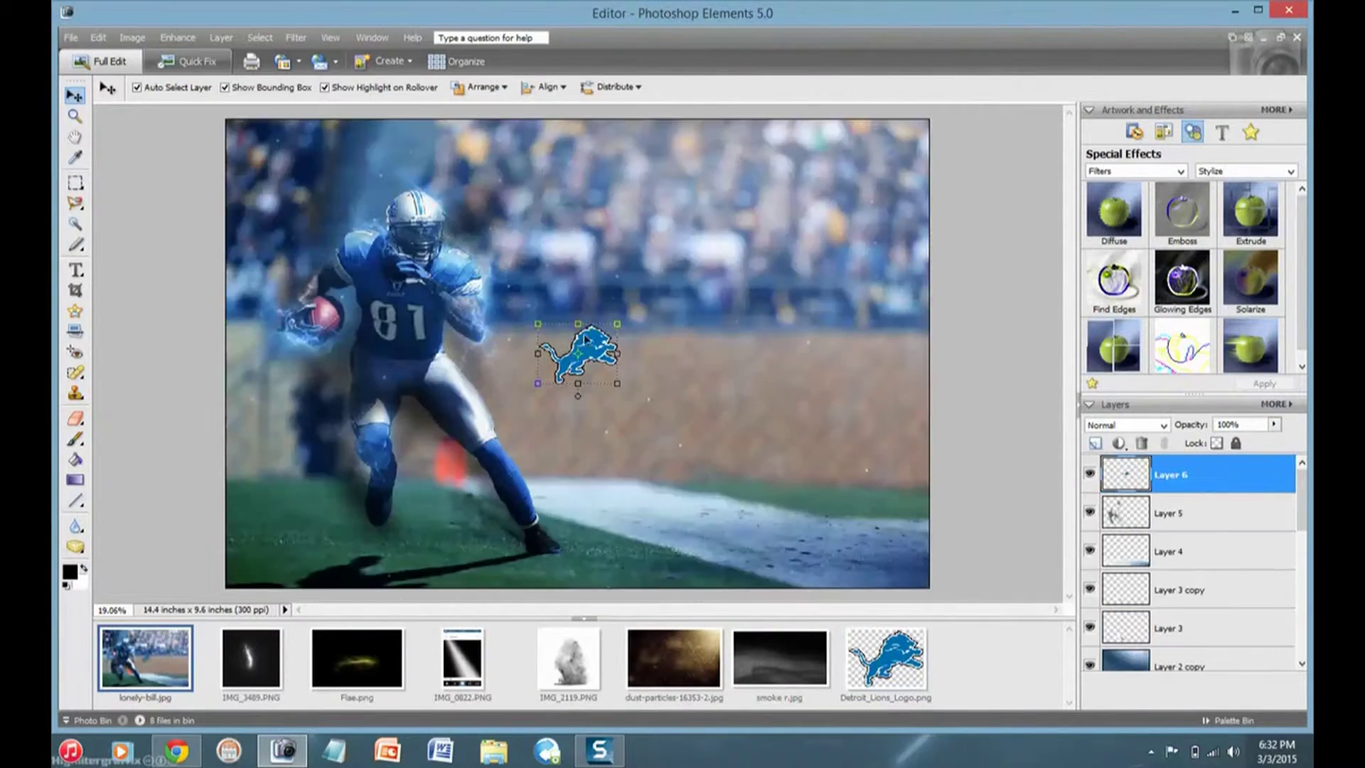
- Try scaling and squashing the Lions logo onto the field, then undo back to the upright logo
drag(617, 384, 768, 391)
drag(676, 290, 676, 457)
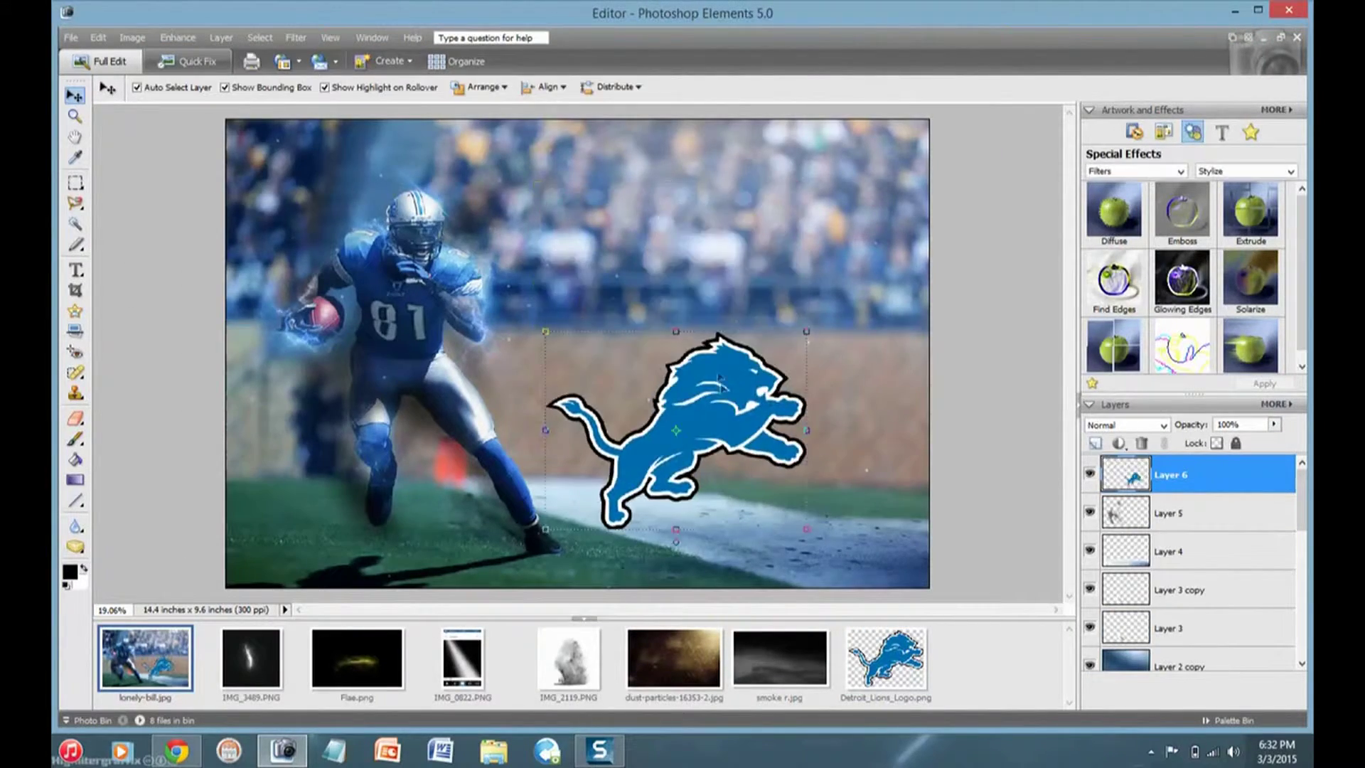
drag(676, 335, 676, 490)
key(Escape)
mouse_move(899, 498)
mouse_down()
mouse_move(801, 491)
mouse_move(939, 529)
mouse_up()
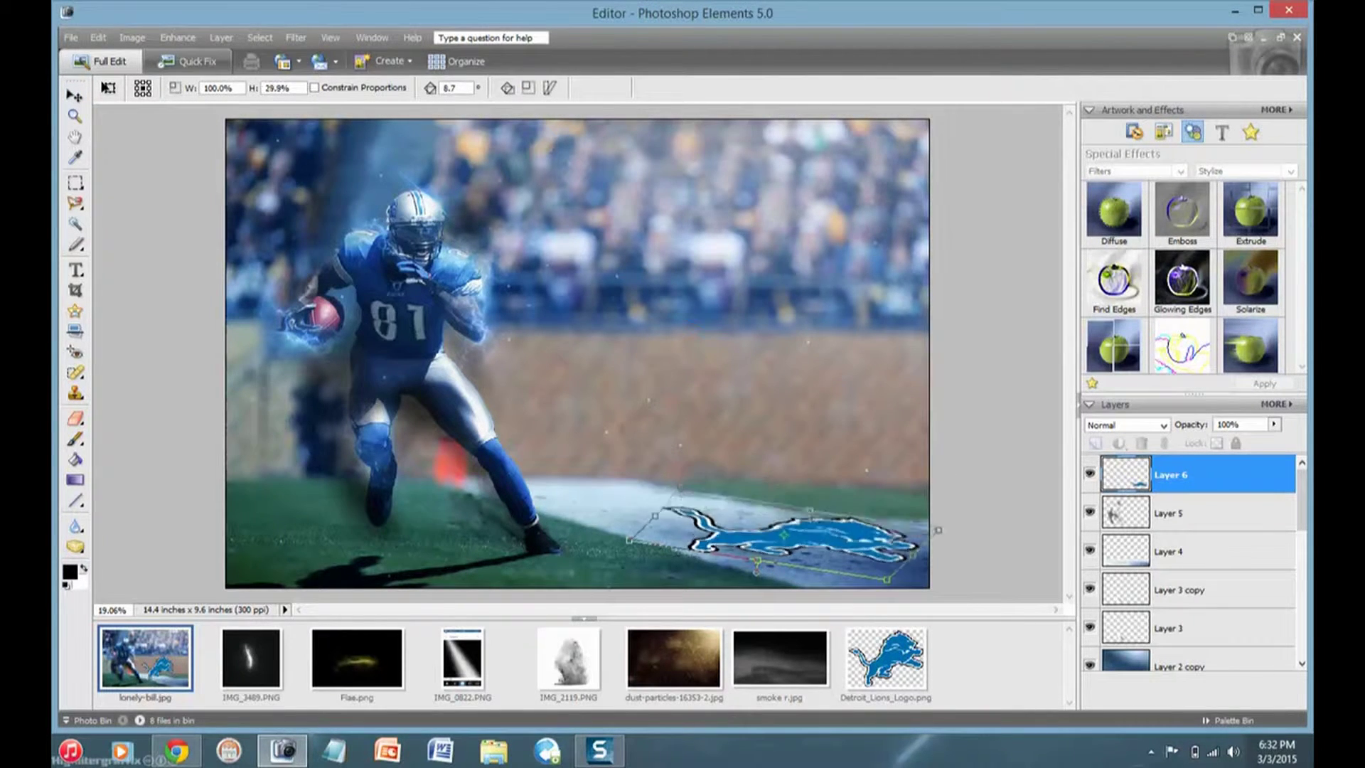
right_click(855, 539)
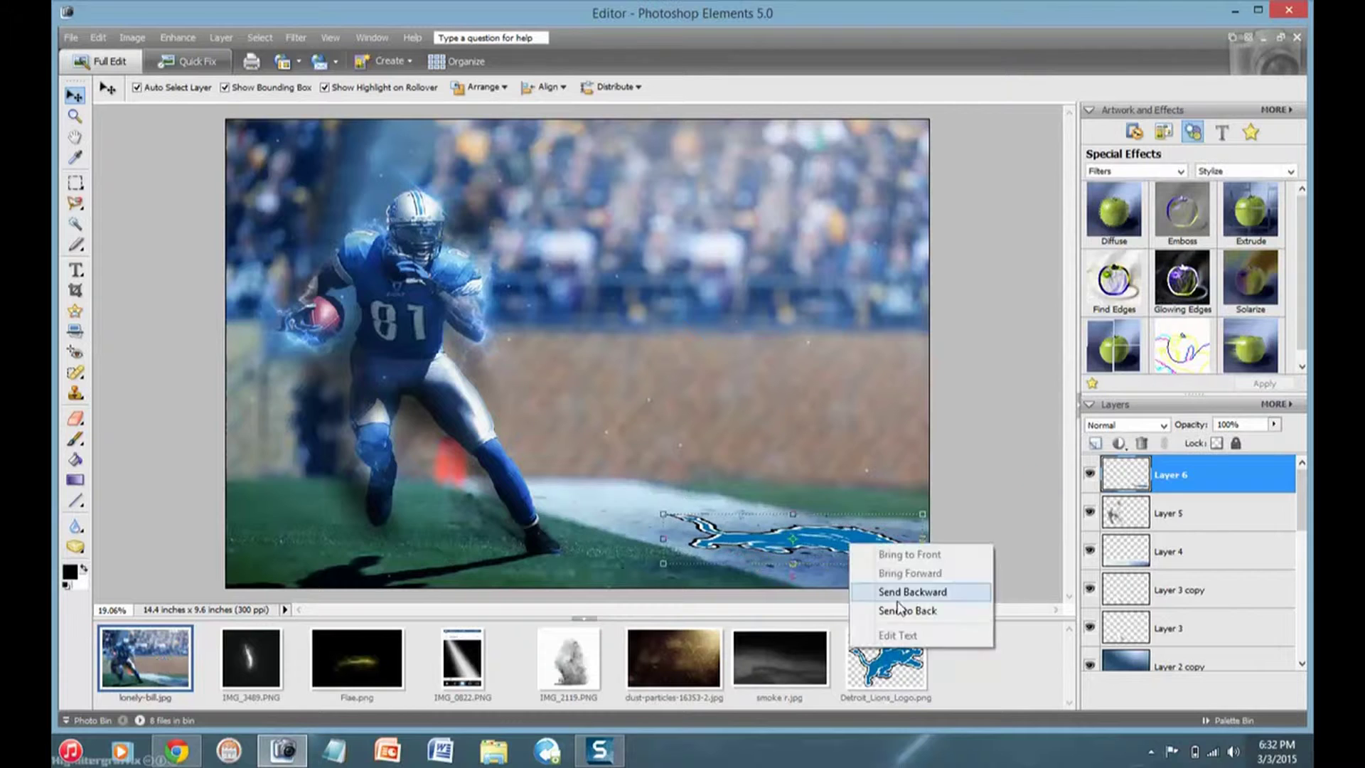
click(897, 613)
drag(788, 566, 798, 578)
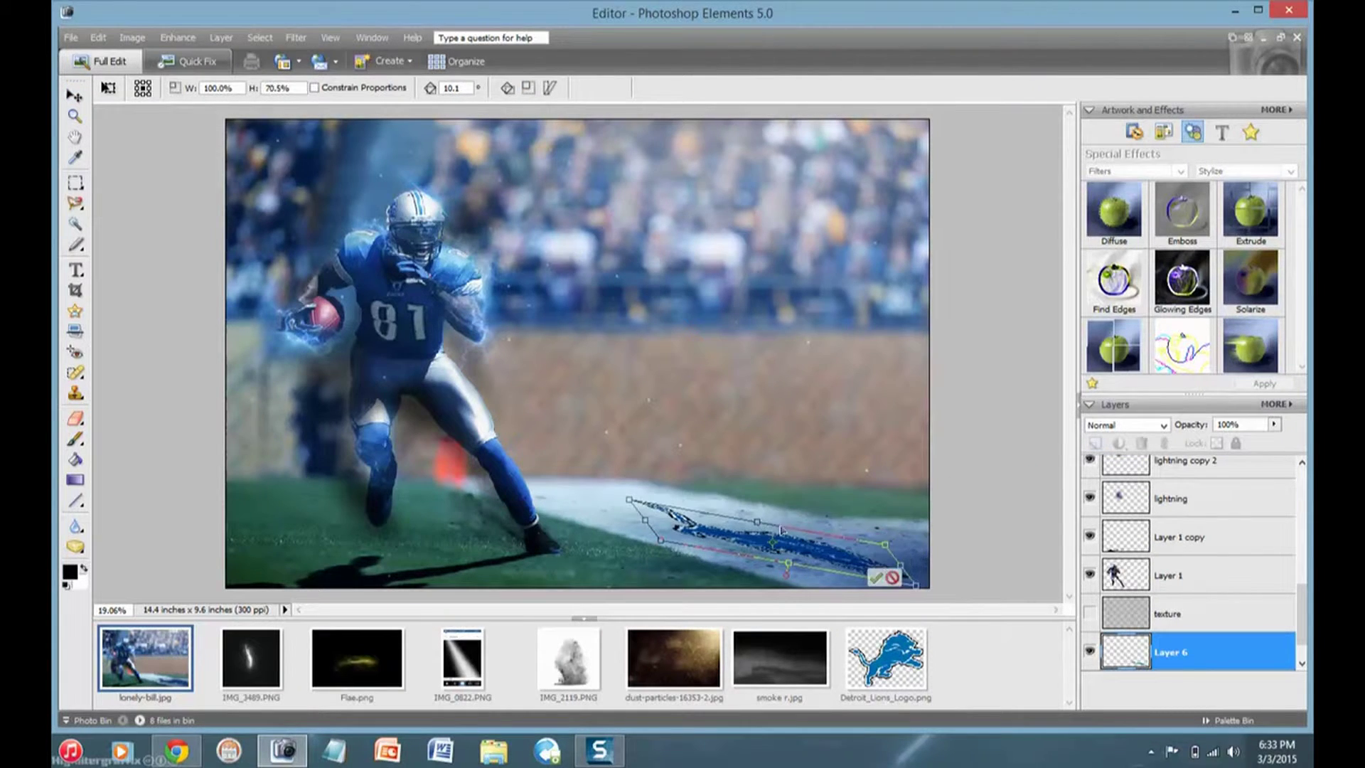
drag(782, 529, 829, 531)
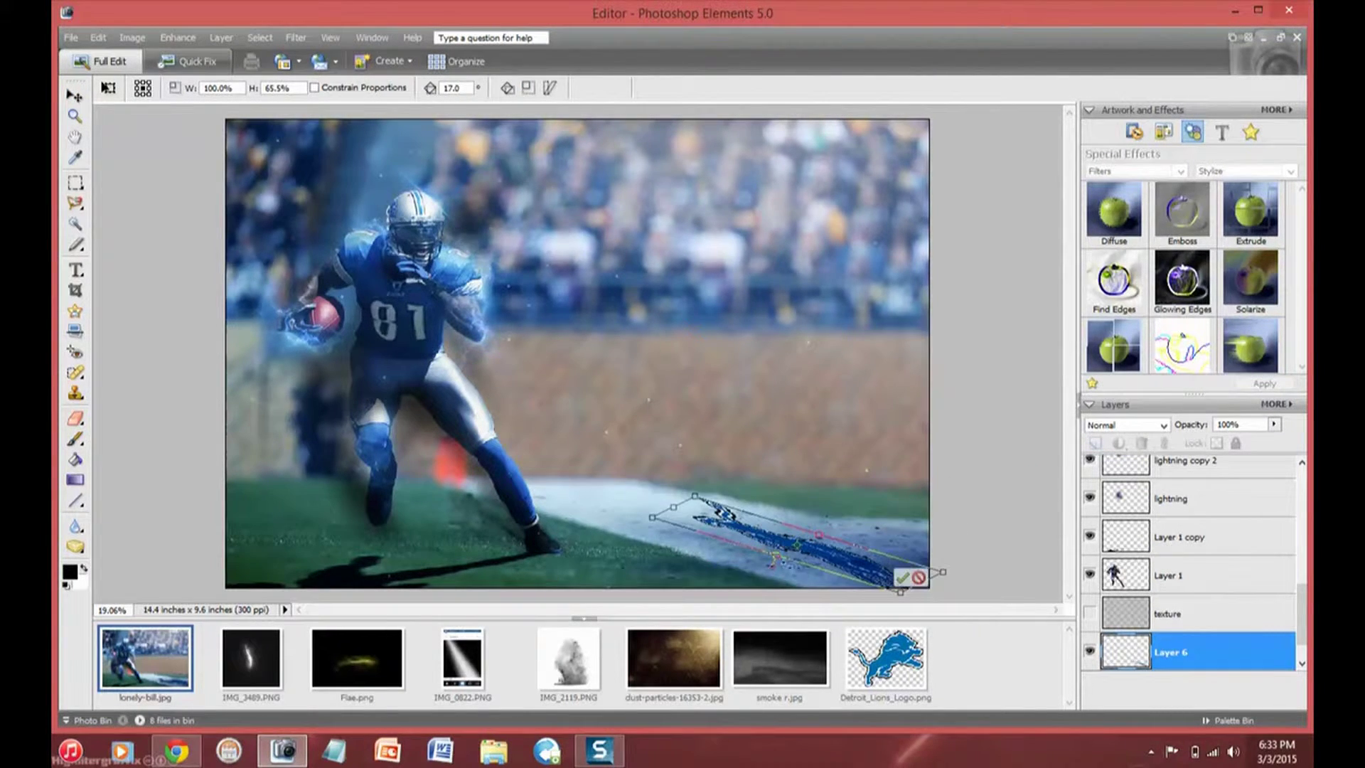
key(ctrl+z)
key(ctrl+z)
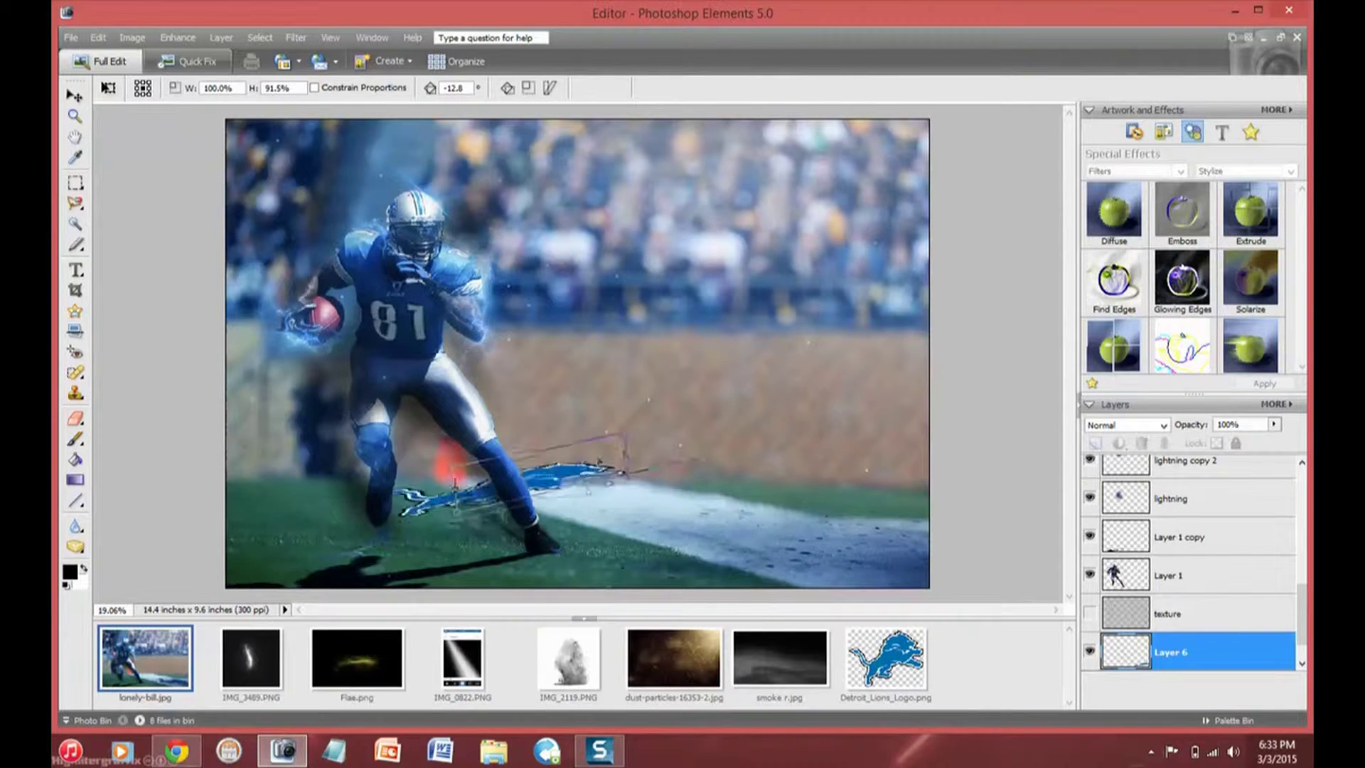
key(ctrl+z)
key(ctrl+z)
- Shrink the logo, place it on the wall right of the player, and send it to the back
drag(844, 287, 700, 351)
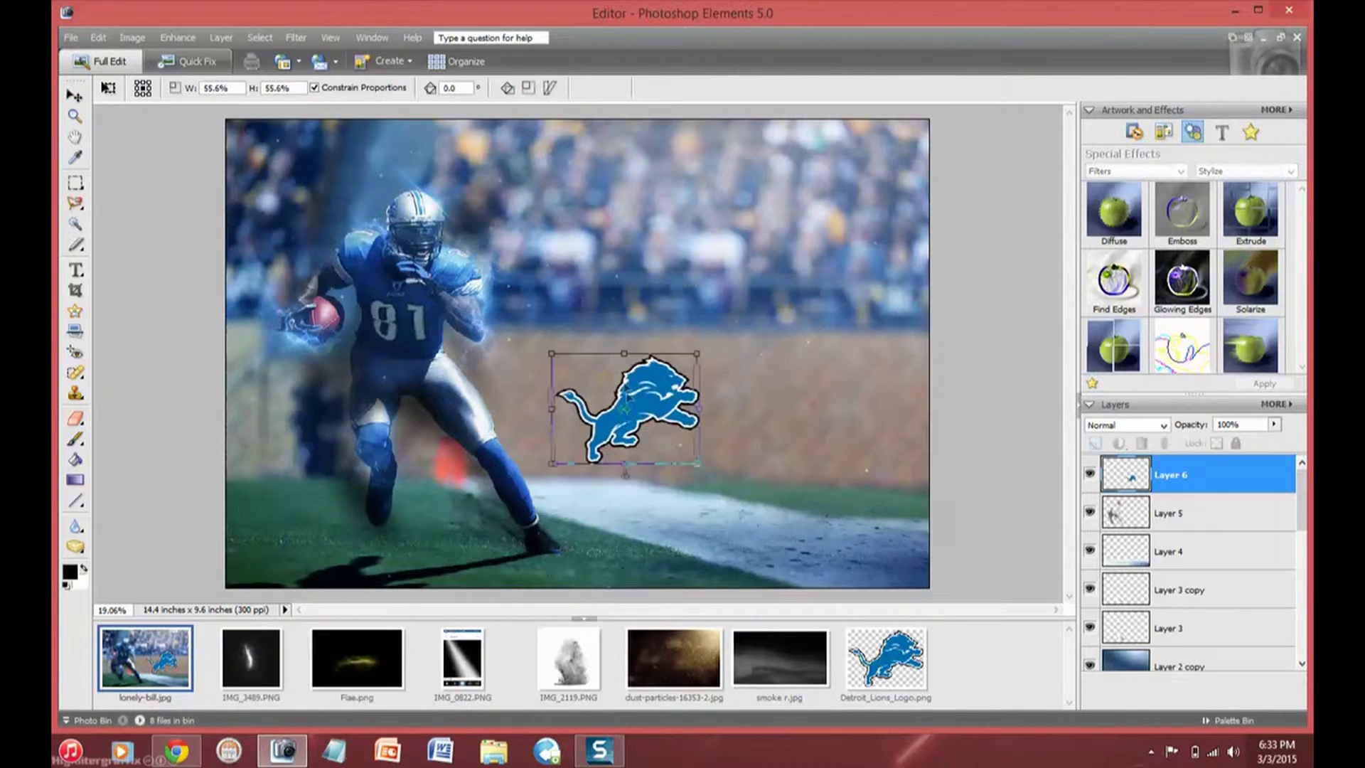
drag(626, 406, 704, 402)
key(Return)
right_click(785, 490)
click(1127, 425)
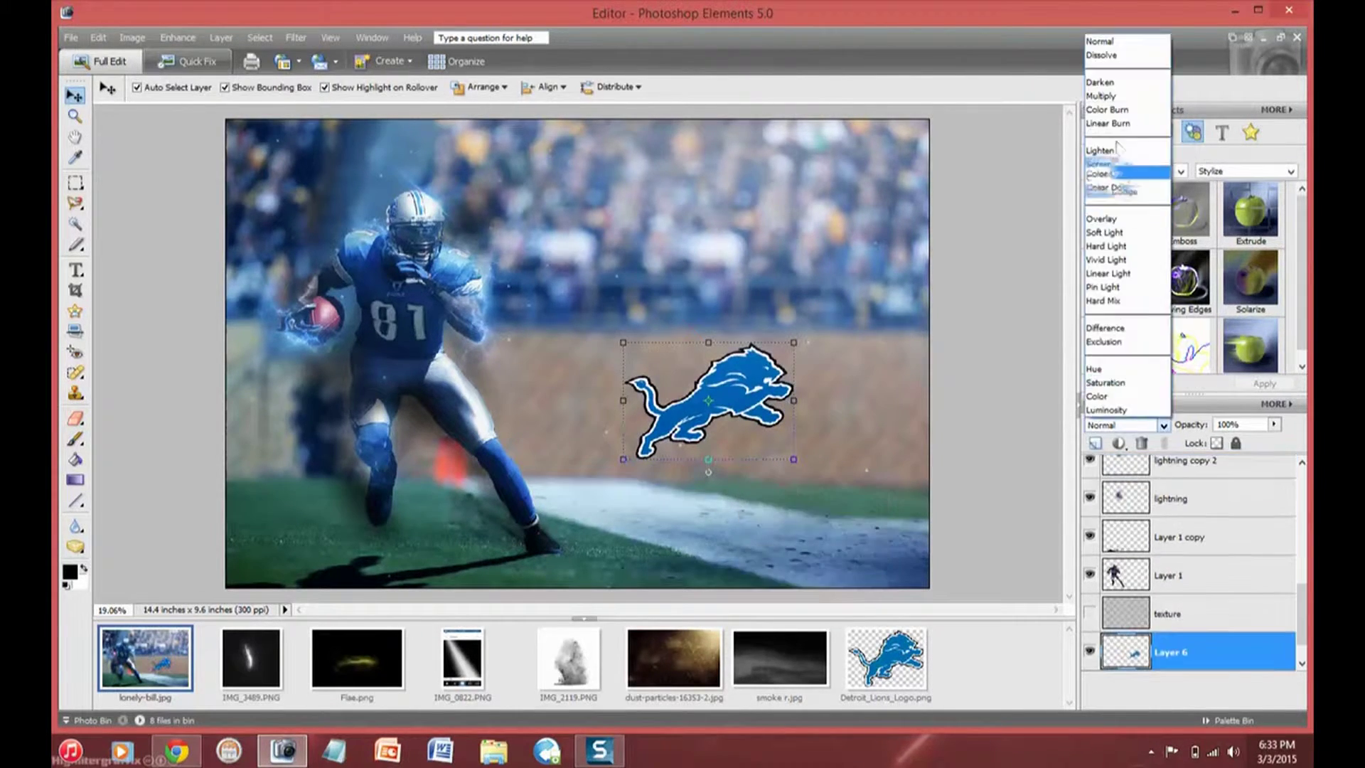
- Set the logo layer to Multiply, trying and then dismissing a Motion Blur
click(1109, 89)
click(178, 37)
click(502, 209)
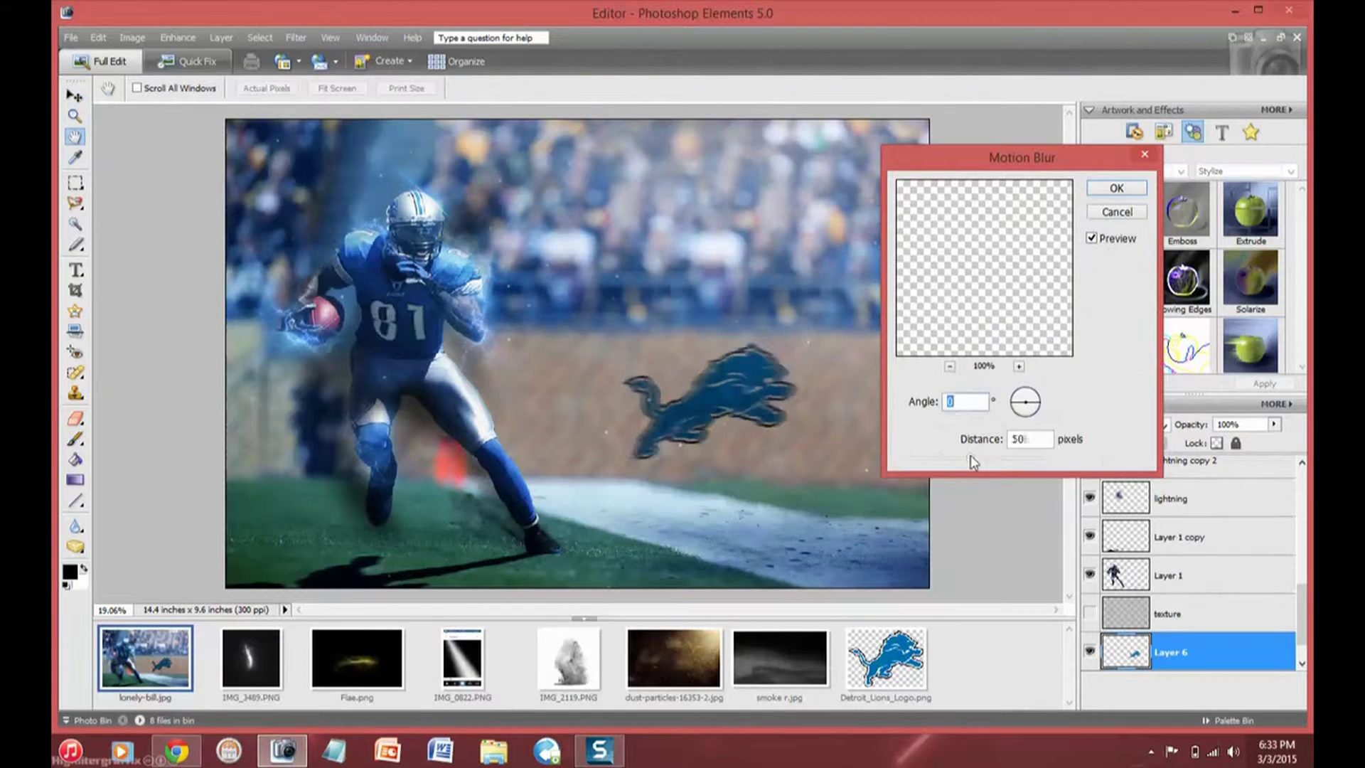
drag(988, 458, 944, 458)
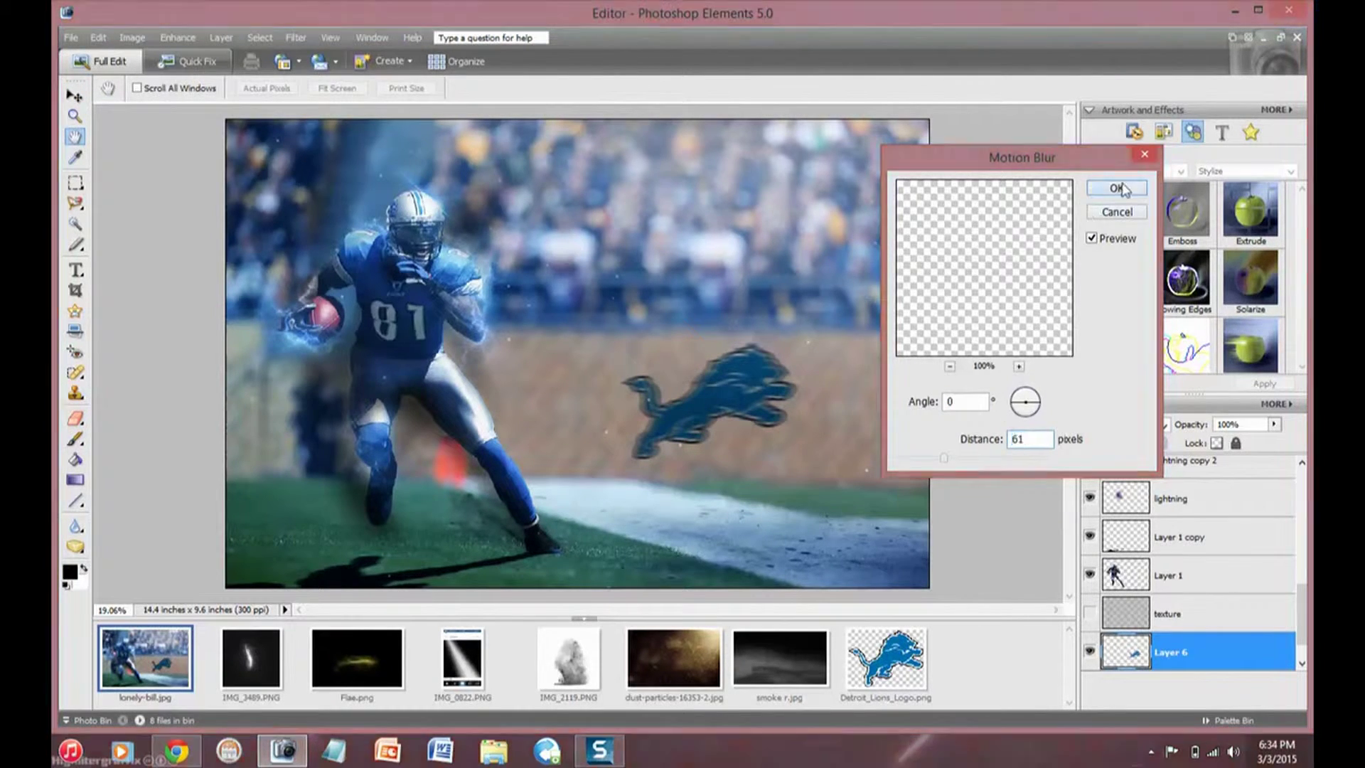
click(1117, 212)
- Soften the logo with a Gaussian Blur of radius 28
click(296, 37)
click(501, 195)
drag(882, 154, 1070, 132)
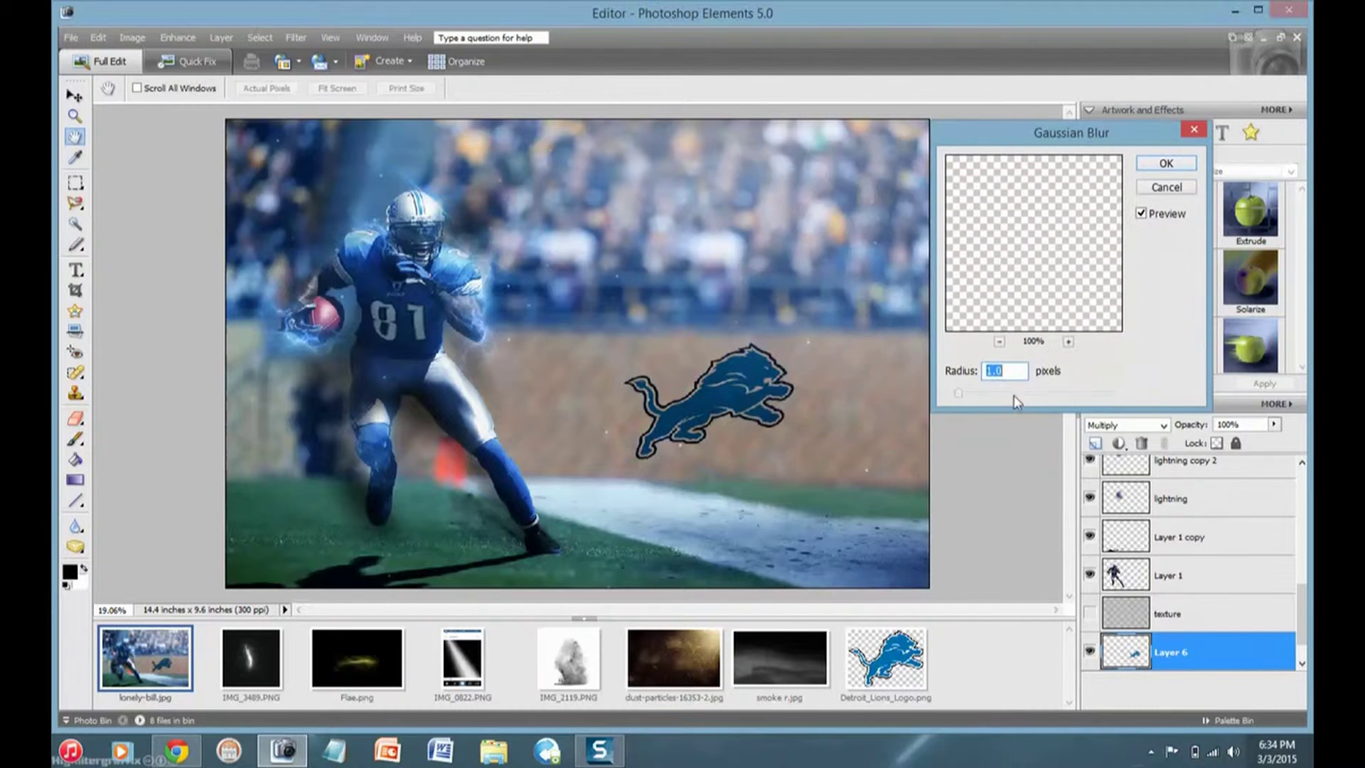
drag(1014, 392, 1026, 392)
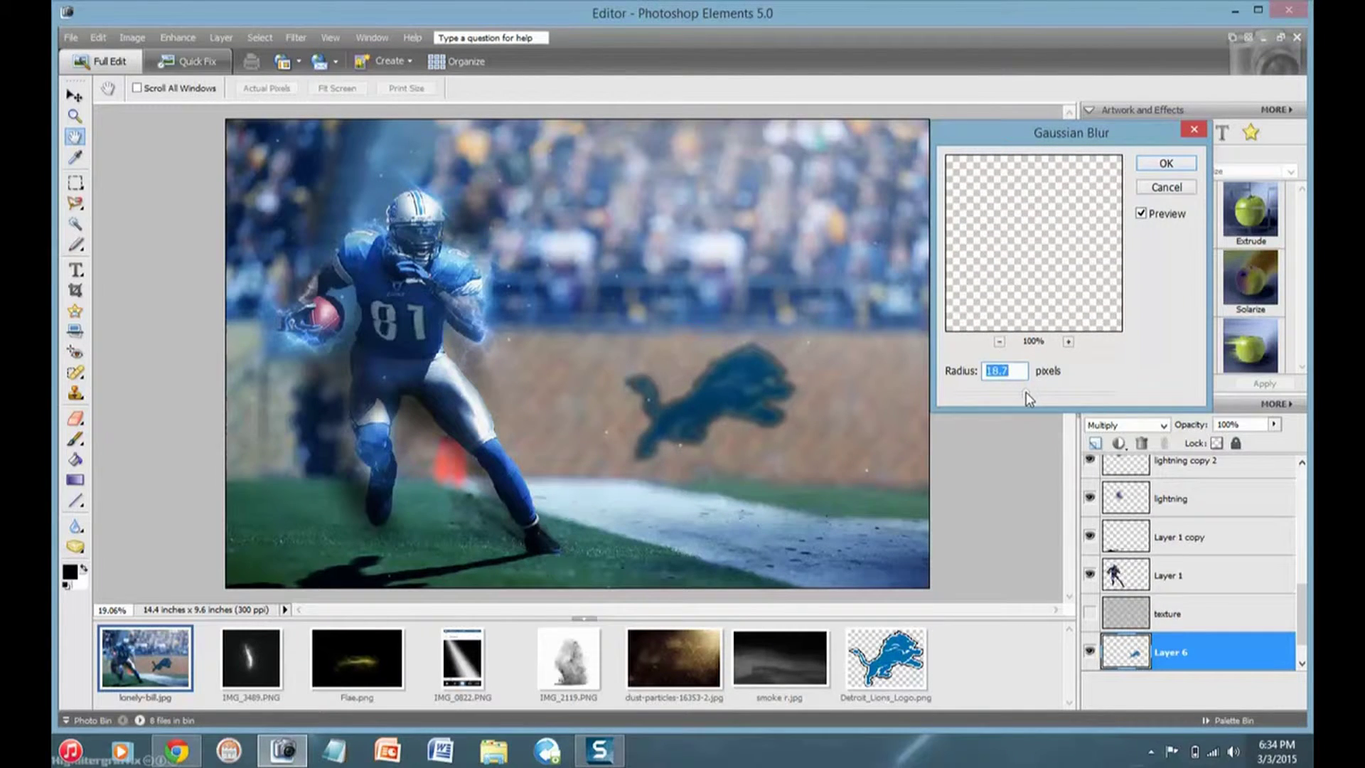
key(Return)
key(ctrl+t)
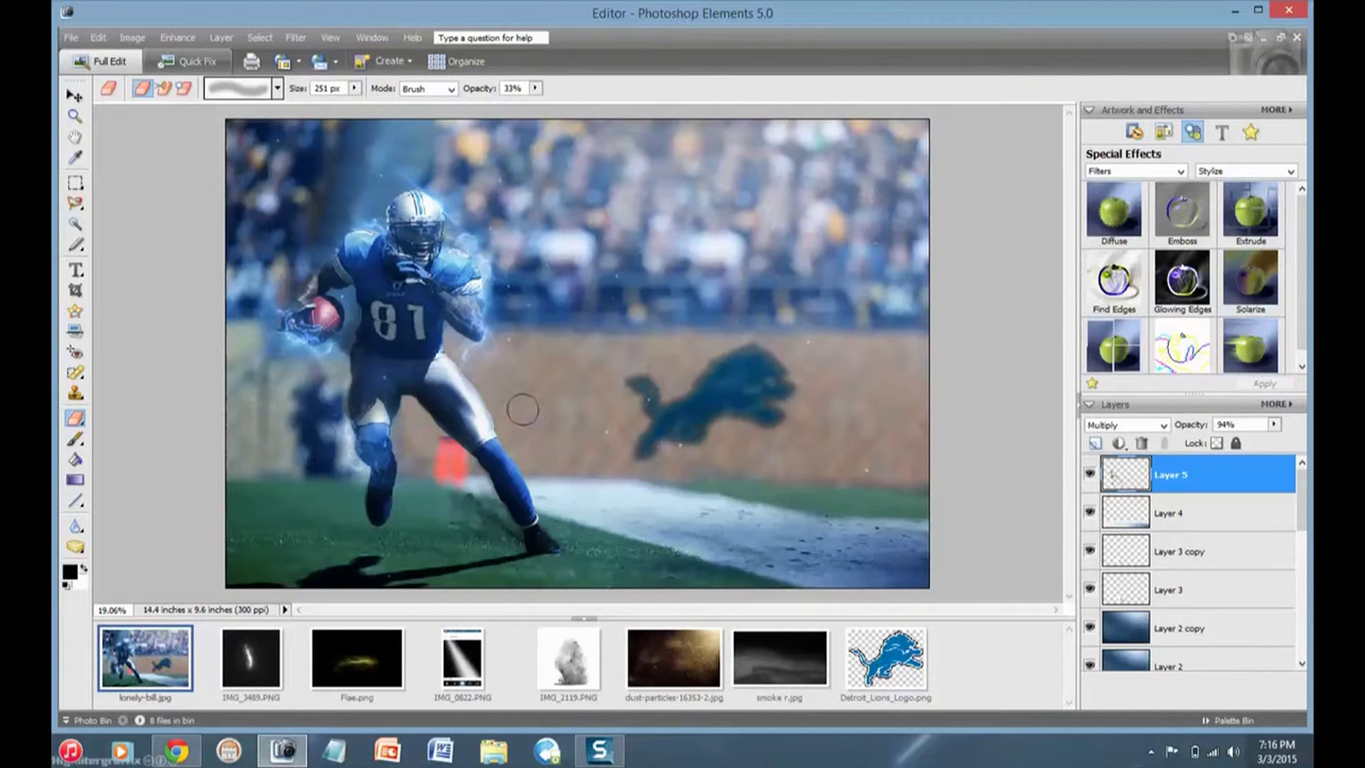
key(v)
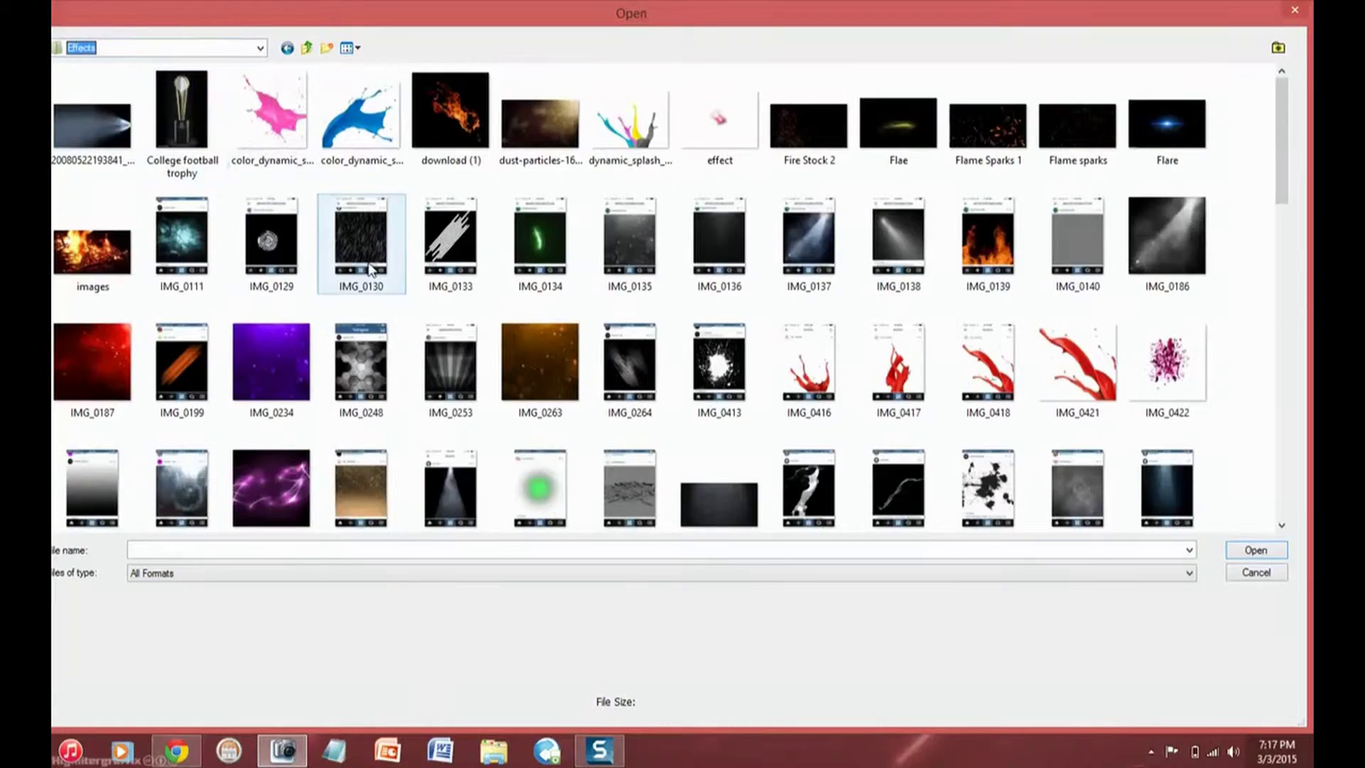
- Crop the rain image to a square, drag it into the composite, and scale it up over the canvas
key(c)
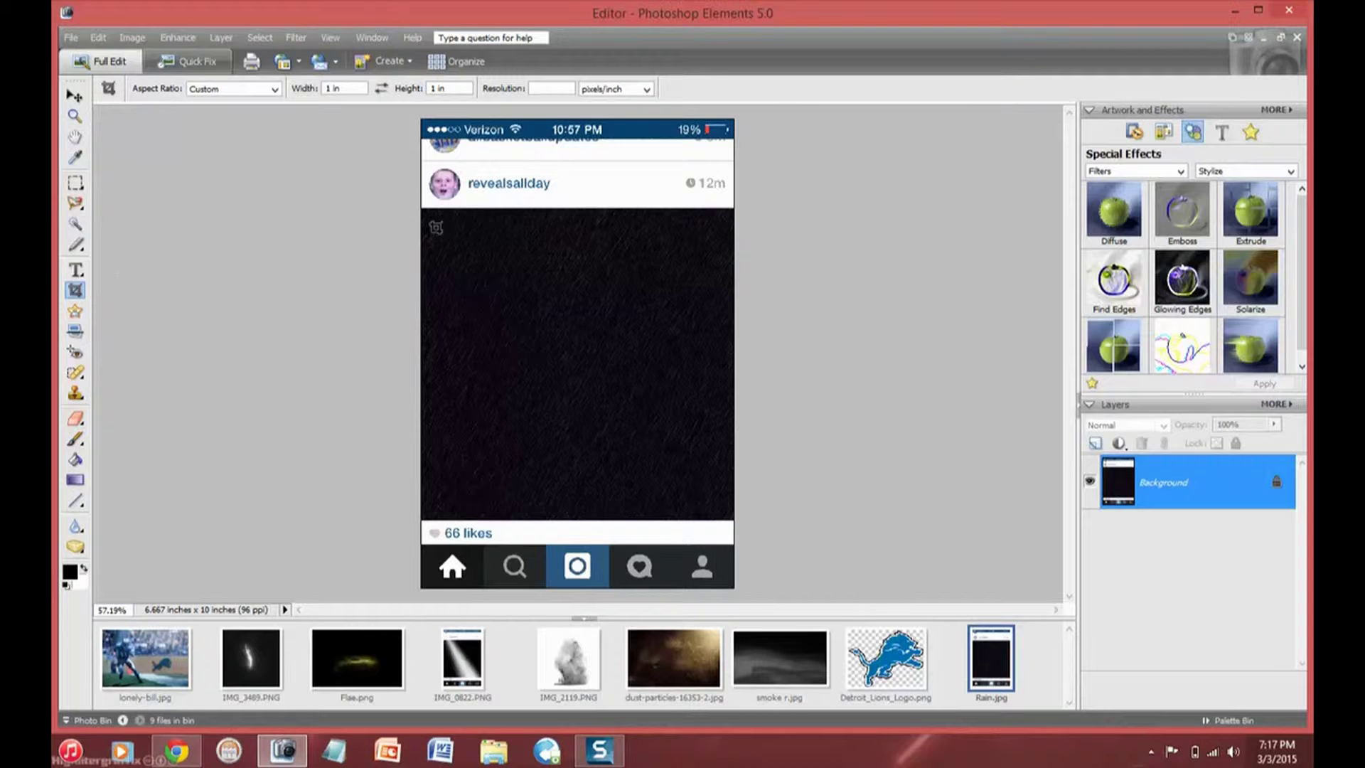
drag(429, 233, 736, 516)
key(Return)
key(v)
drag(578, 375, 146, 658)
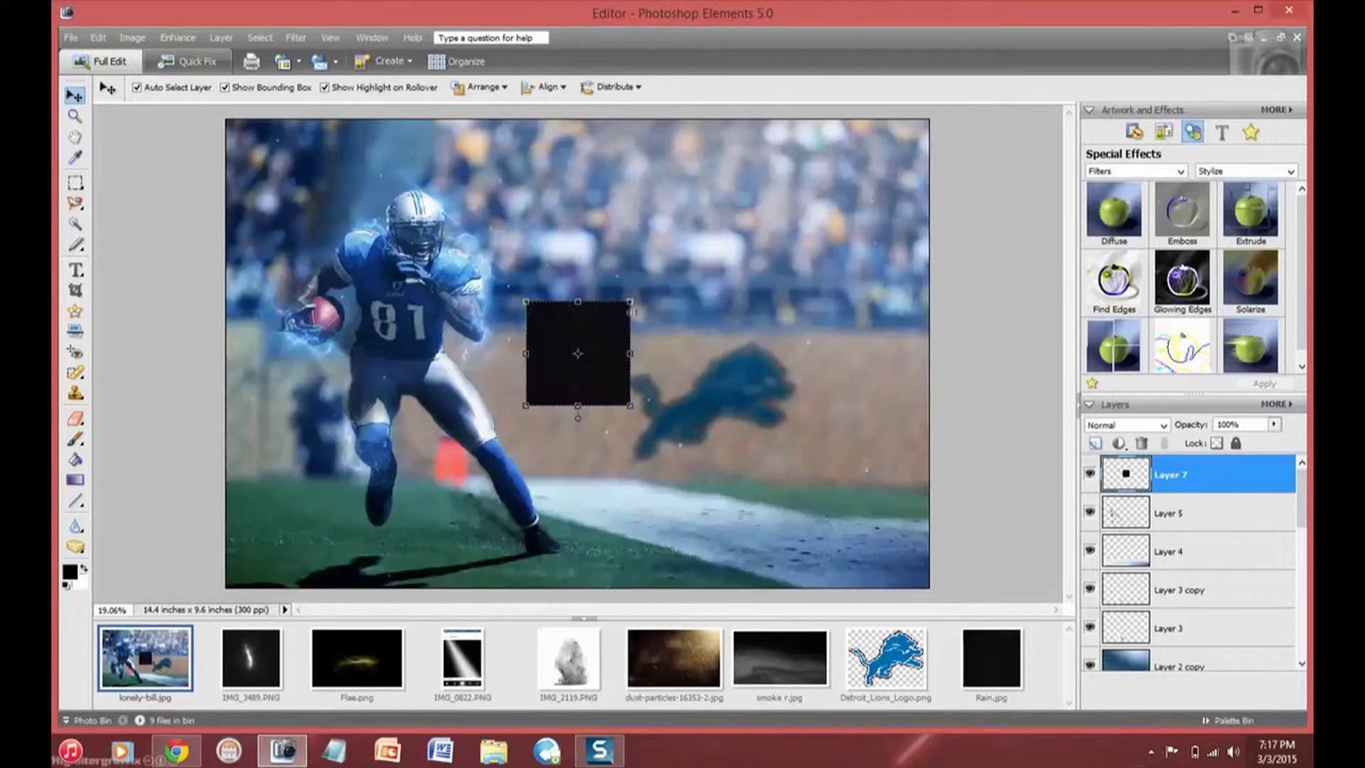
drag(630, 301, 807, 122)
key(Return)
- Move the rain layer over the right side and blend it in Screen mode
drag(722, 494, 847, 498)
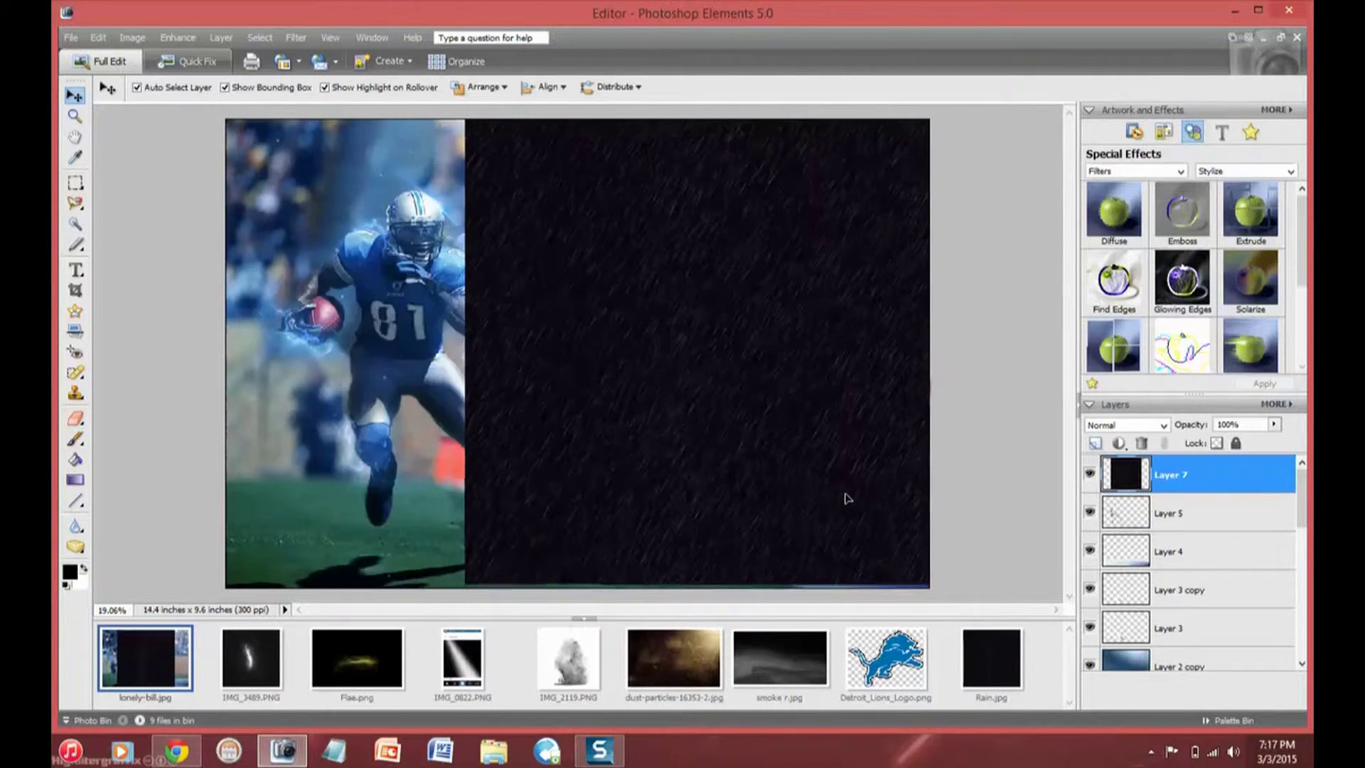
click(1127, 424)
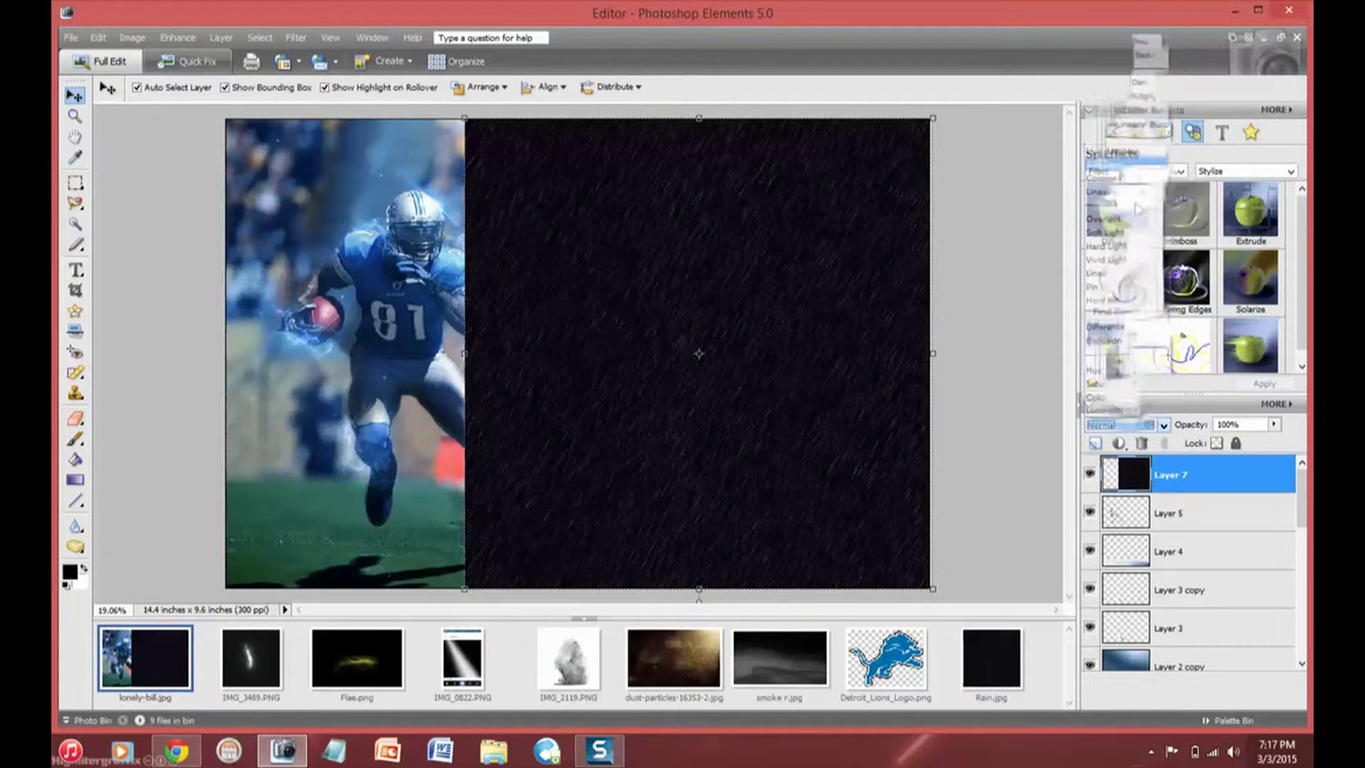
click(1119, 162)
- Duplicate the rain layer onto the left side and switch to the Eraser on the rain layers
key(ctrl+j)
drag(835, 320, 307, 329)
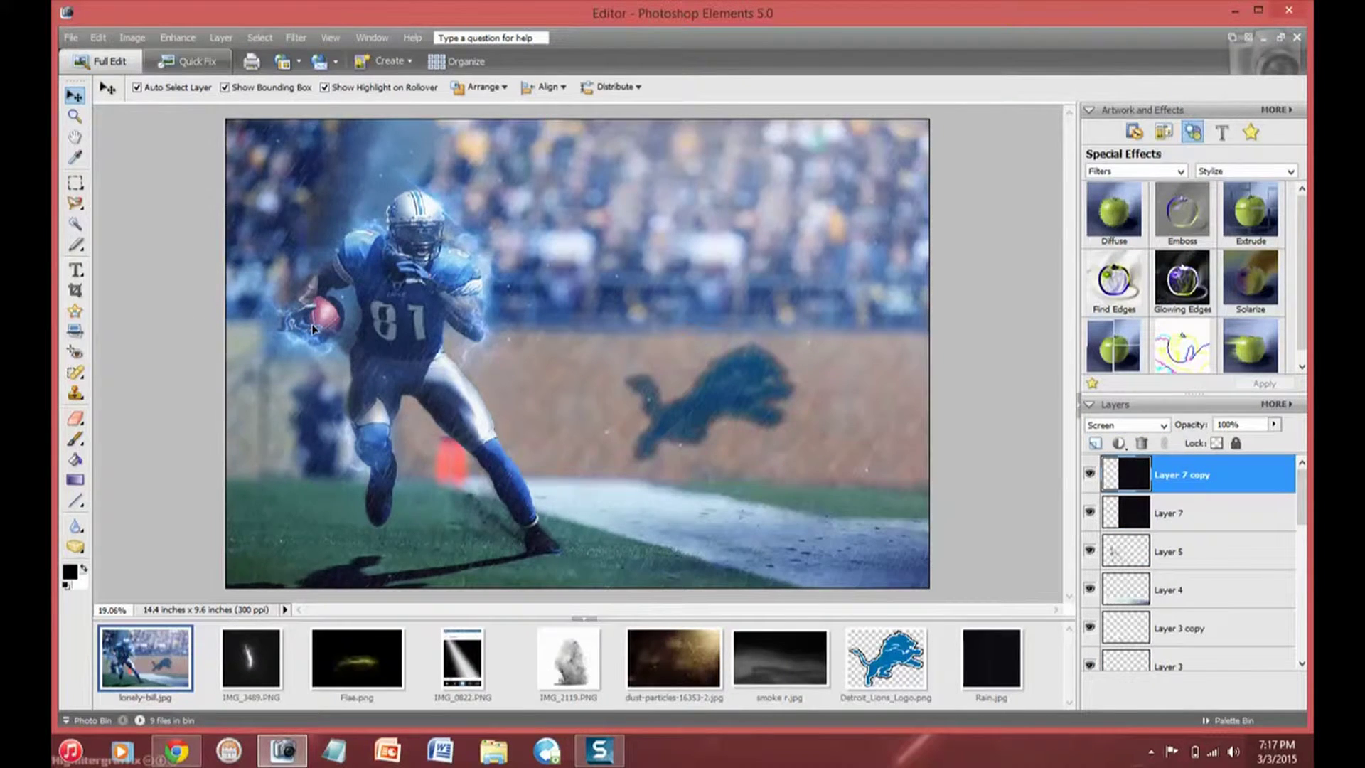
click(1180, 513)
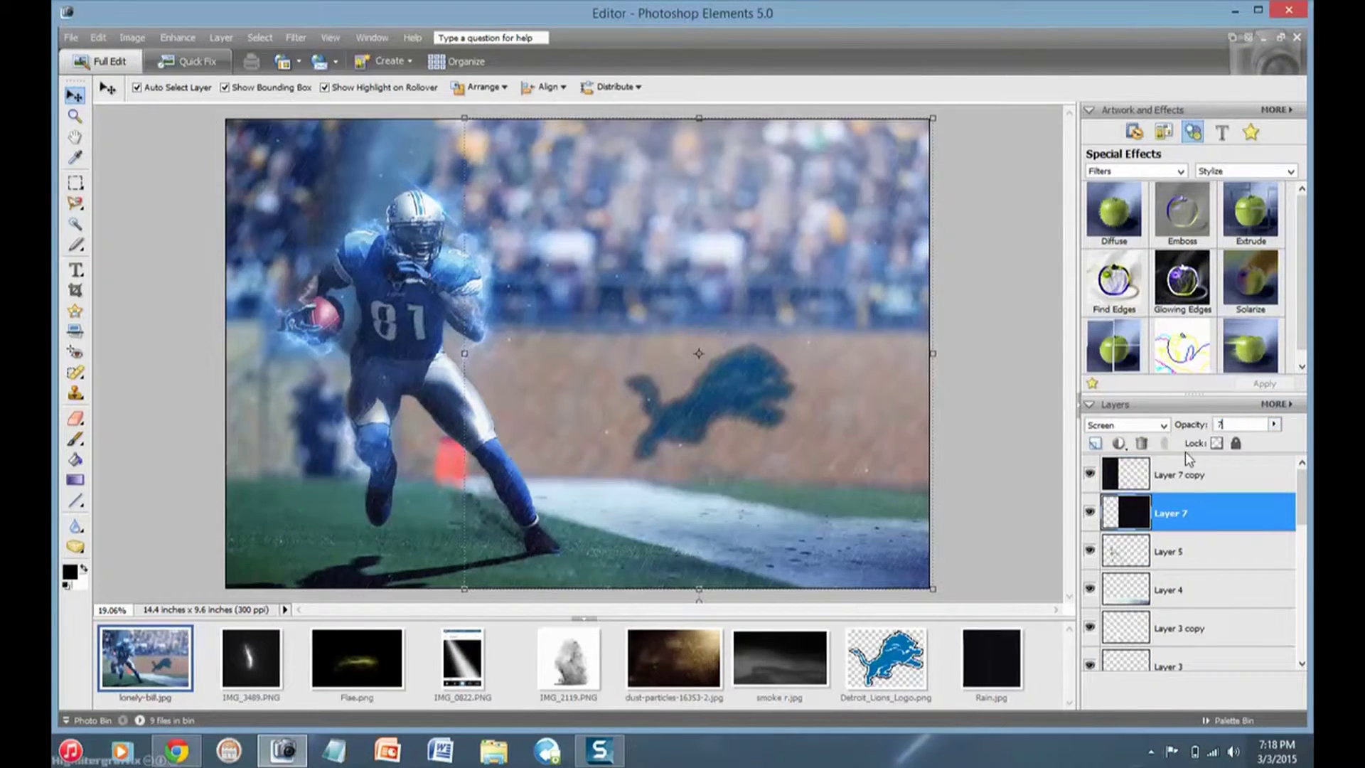
text(9%)
click(76, 419)
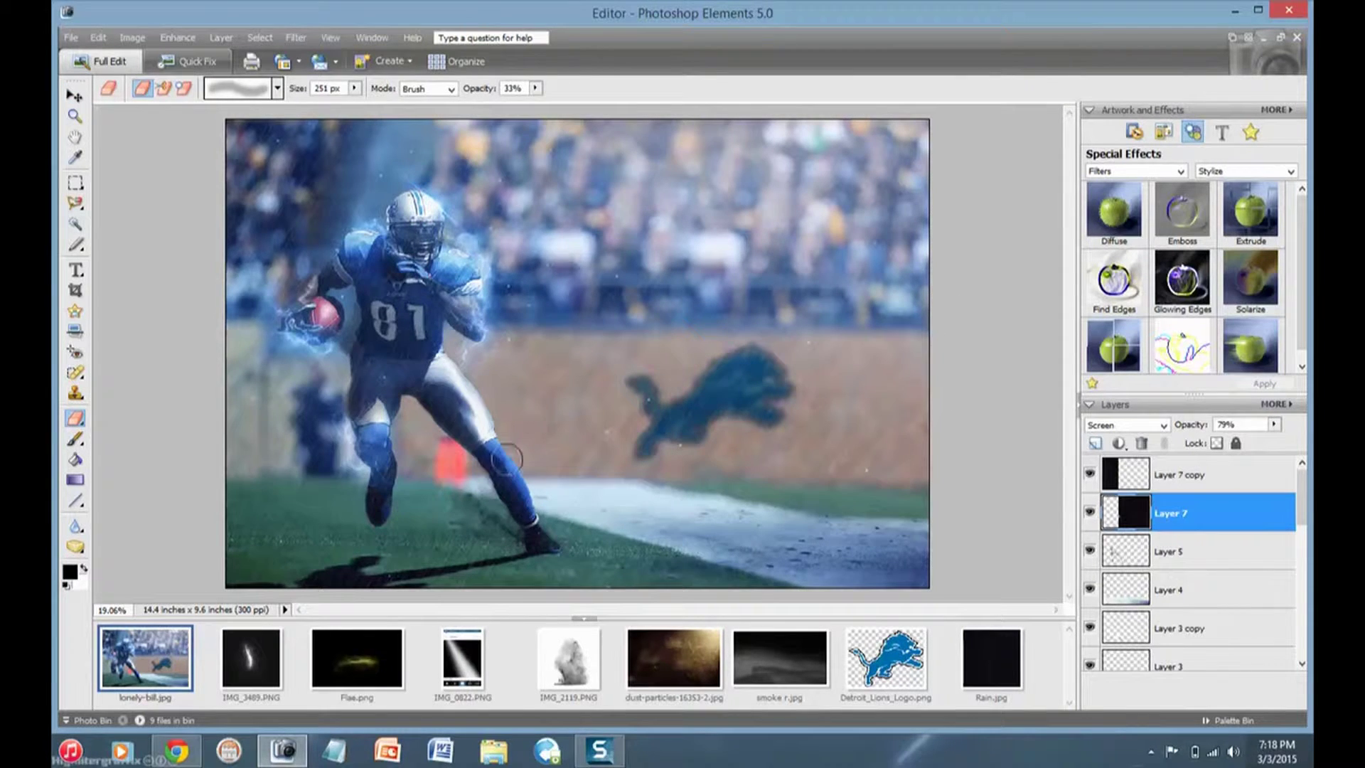
key(alt+bracketright)
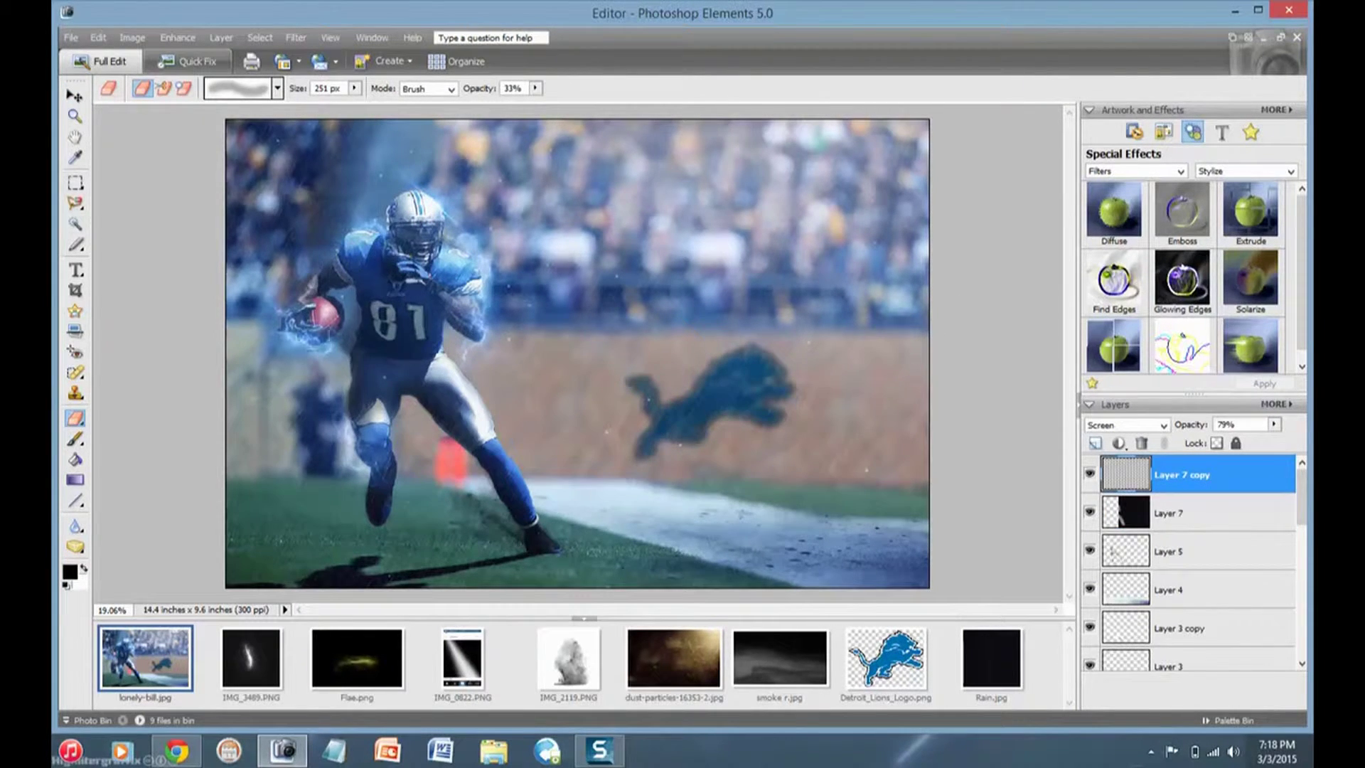
- Close the IMG_2119.PNG, dust-particles, smoke and Lions logo source images without saving
click(75, 95)
right_click(569, 671)
click(688, 426)
click(669, 290)
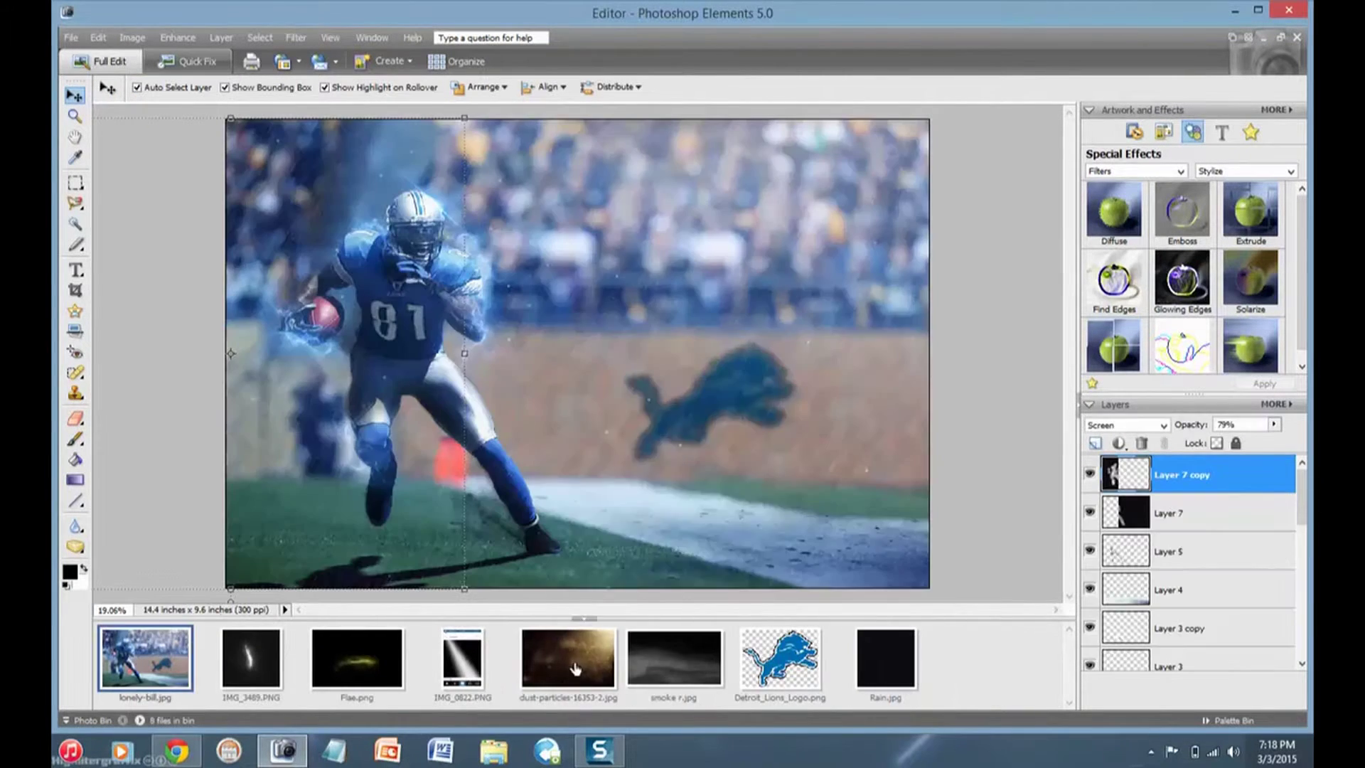
right_click(576, 668)
click(688, 427)
right_click(568, 657)
click(688, 426)
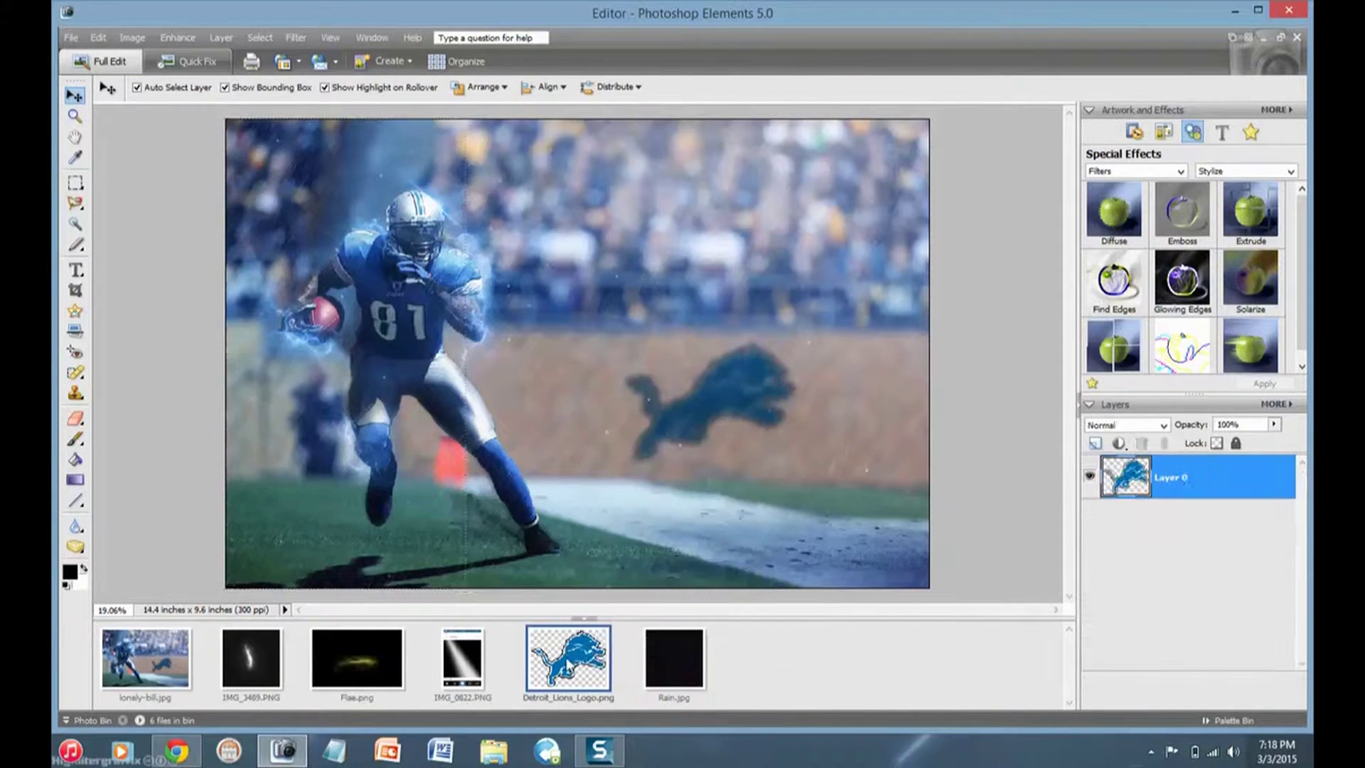
right_click(568, 658)
click(688, 426)
right_click(674, 657)
click(793, 426)
- Set the eraser to 48 px and move down to Layer 5
key(e)
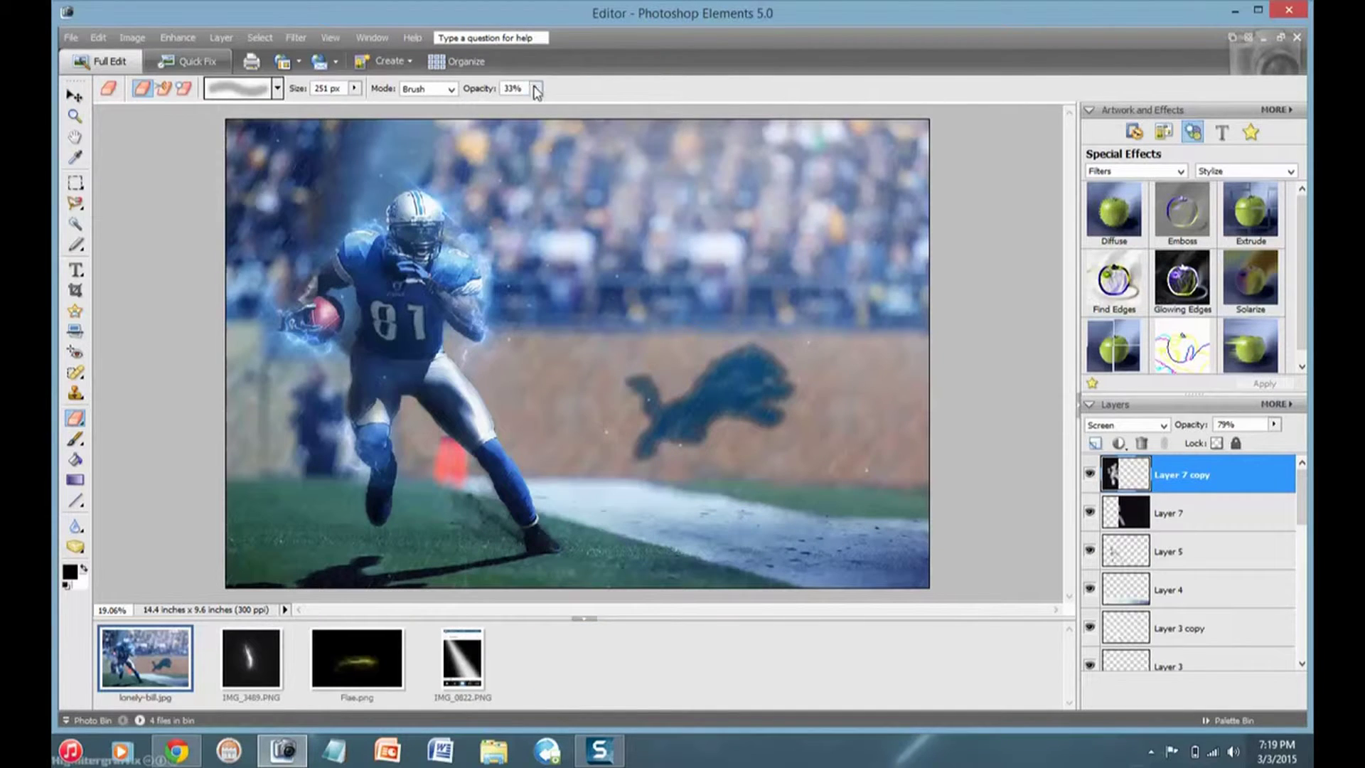
drag(348, 105, 336, 105)
scroll(379, 339, up, 5)
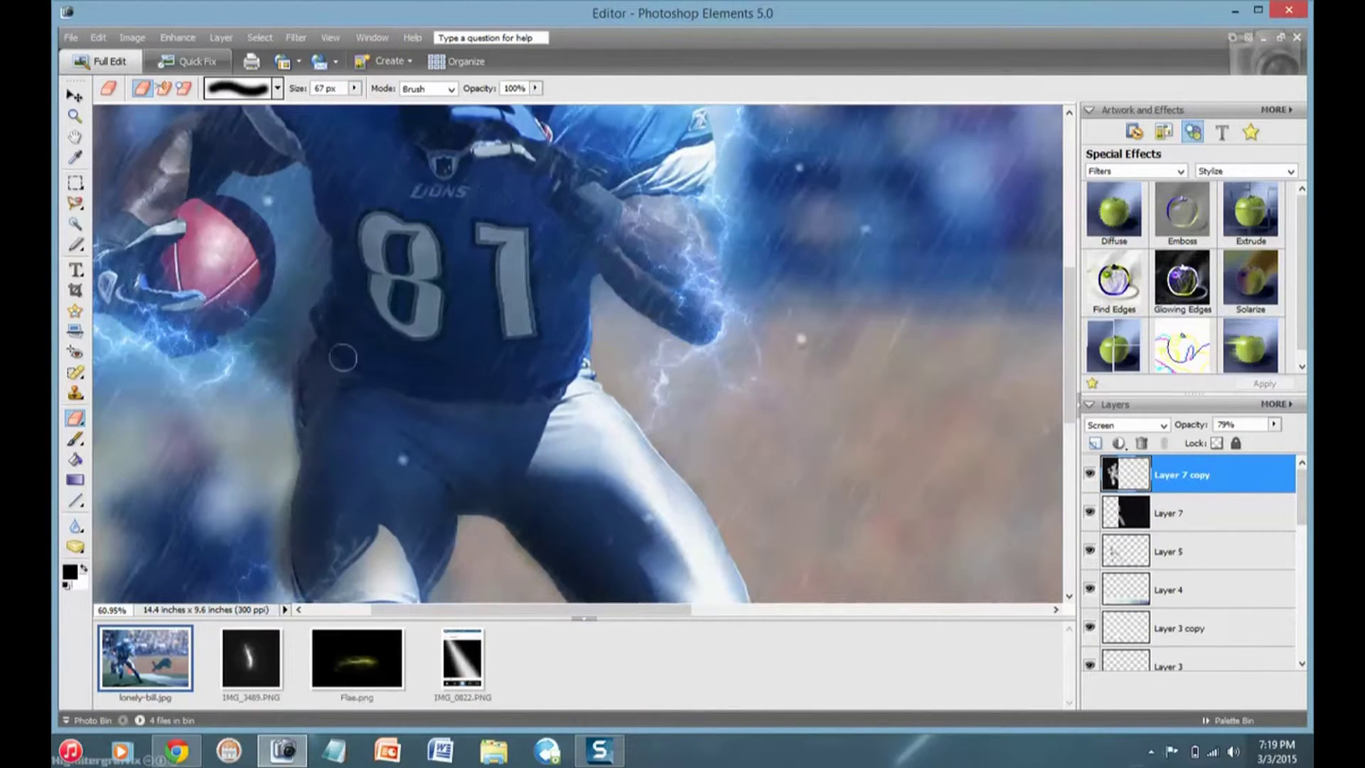
key(alt+bracketleft)
key(alt+bracketleft)
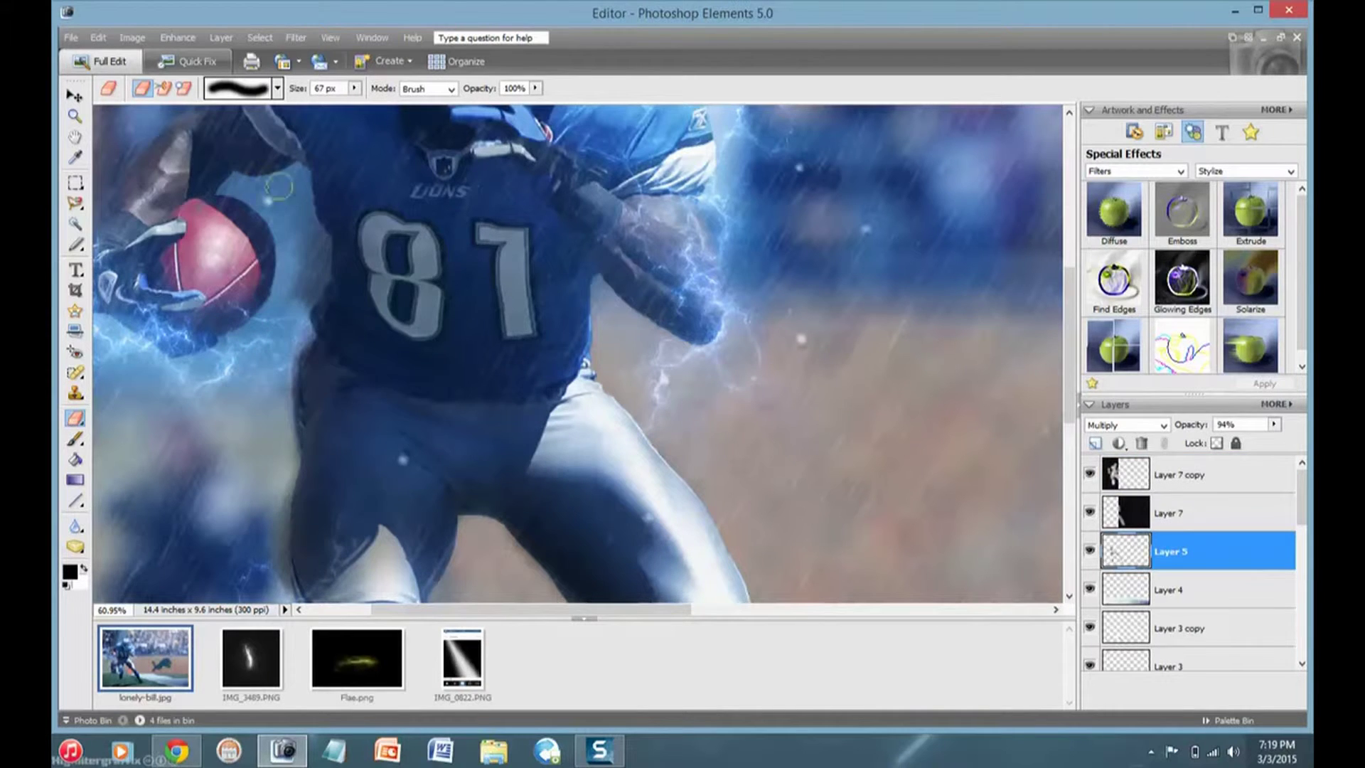
scroll(316, 276, down, 3)
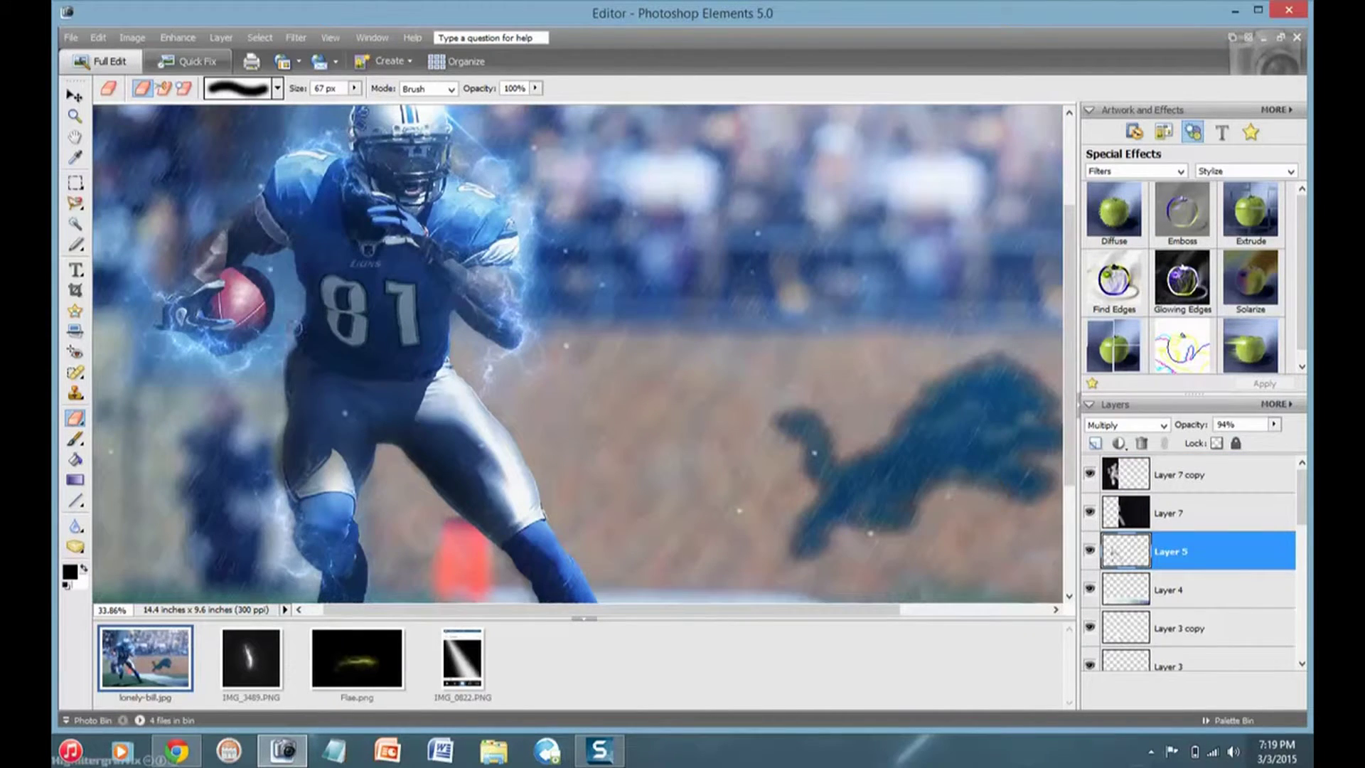
scroll(583, 353, down, 3)
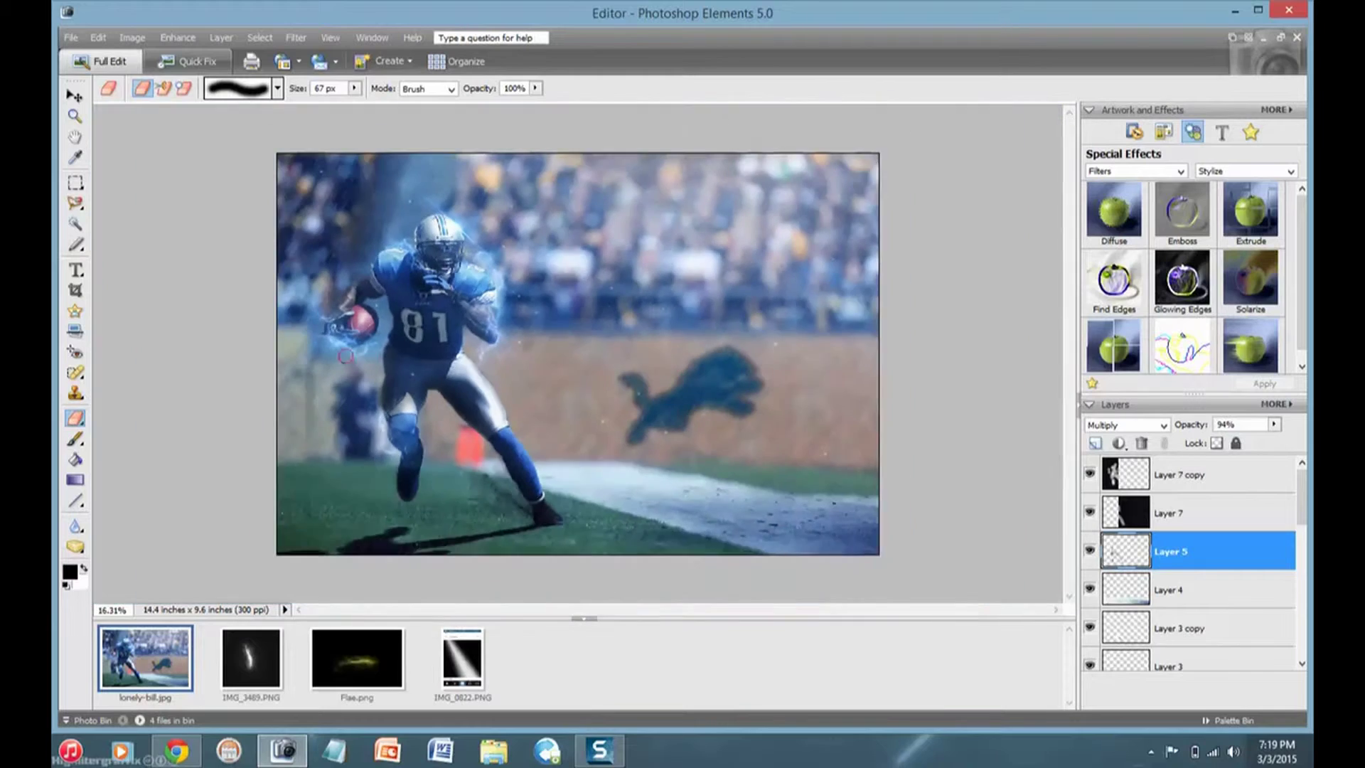
- Open the Flae flare image from the Effects folder and place it on the composite
key(v)
click(75, 38)
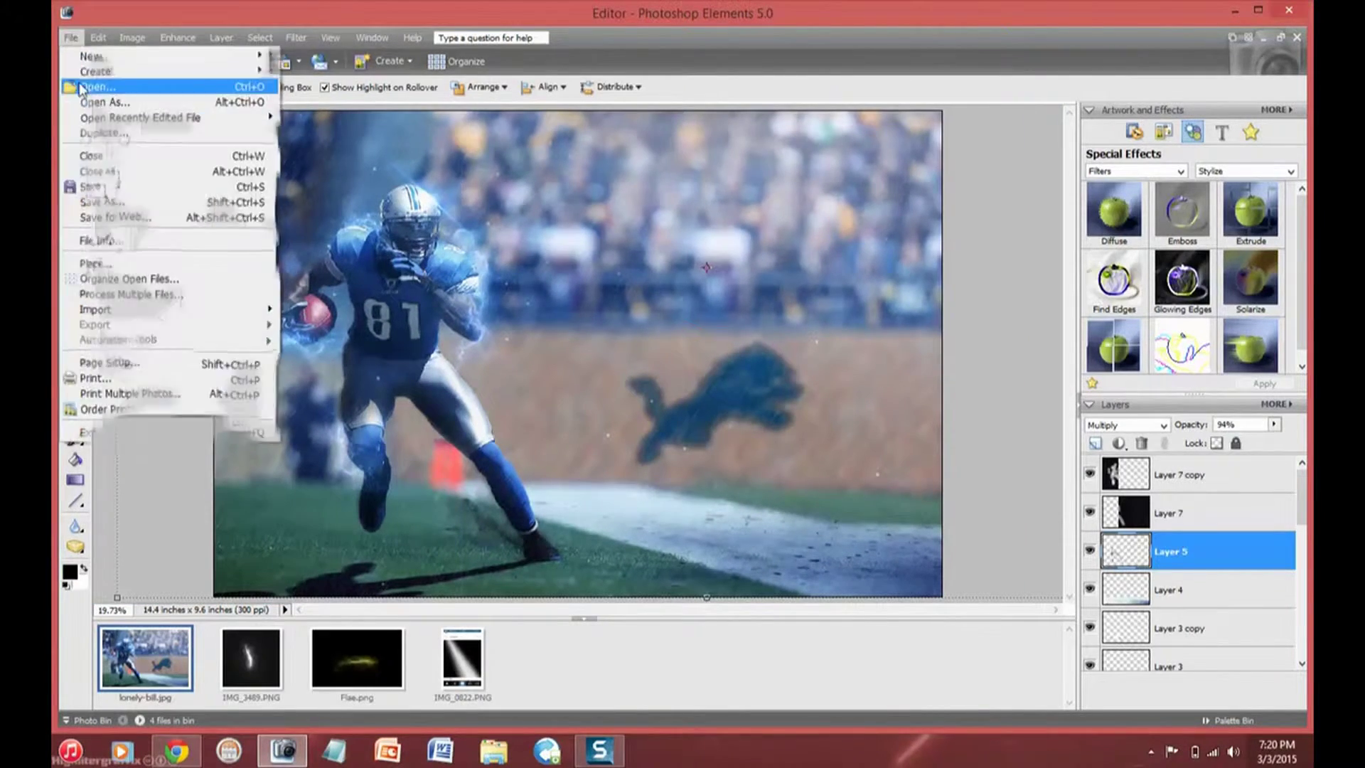
click(89, 71)
click(551, 122)
scroll(381, 366, down, 5)
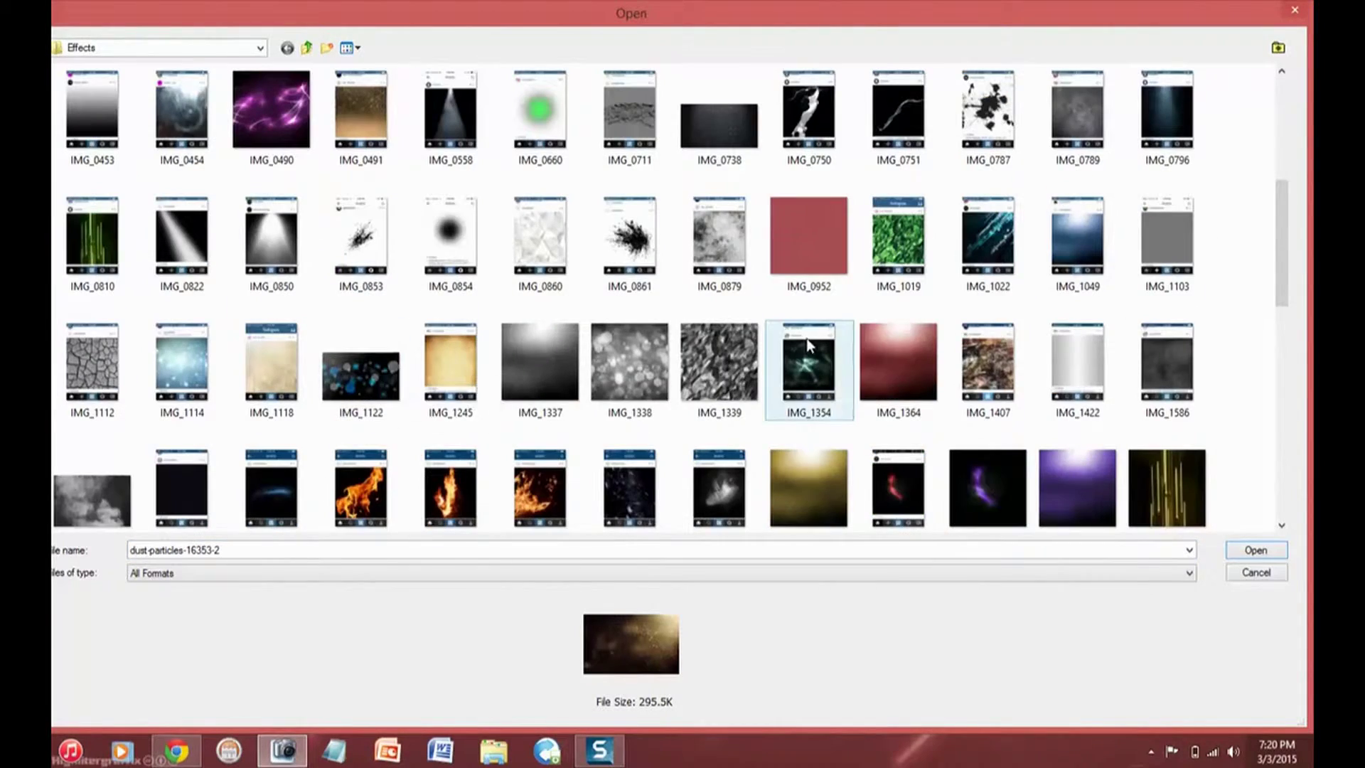
scroll(544, 408, down, 2)
scroll(544, 412, down, 2)
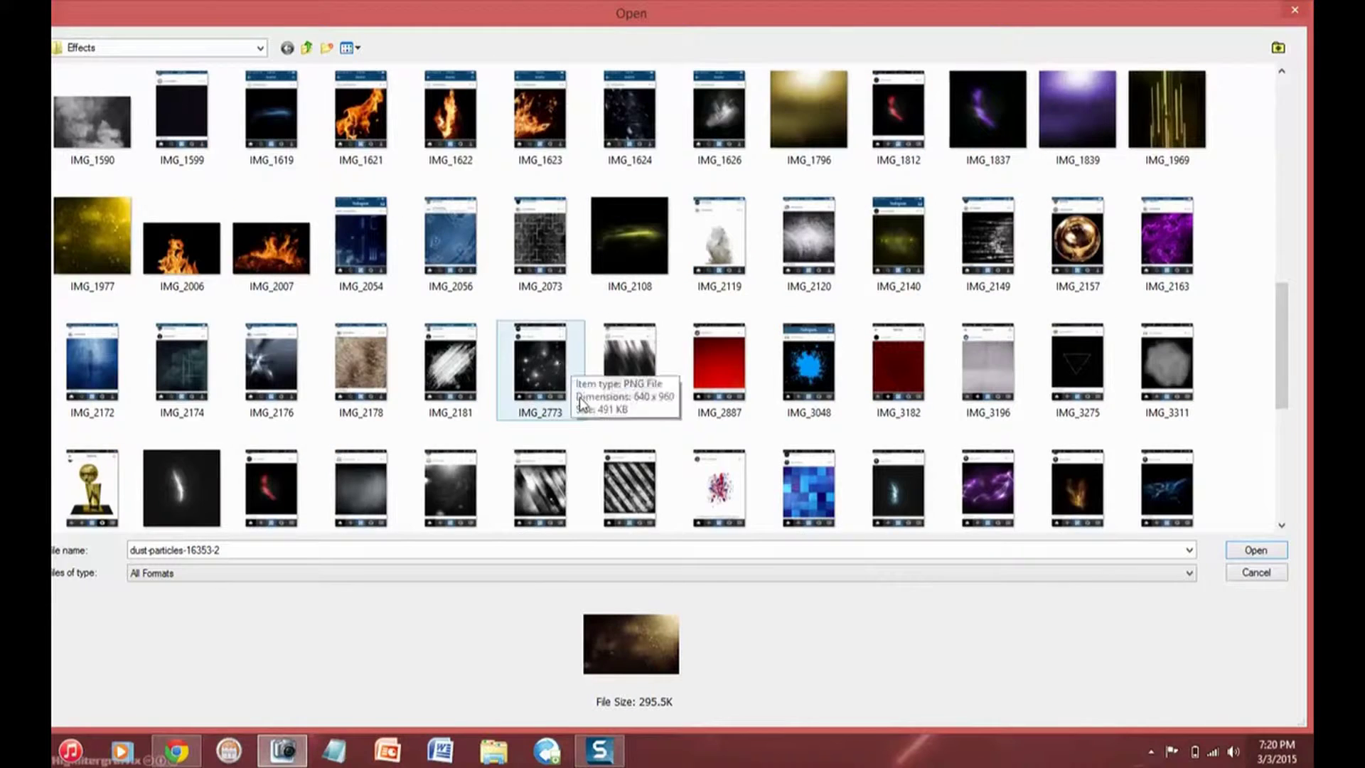
scroll(569, 426, down, 1)
scroll(832, 386, down, 3)
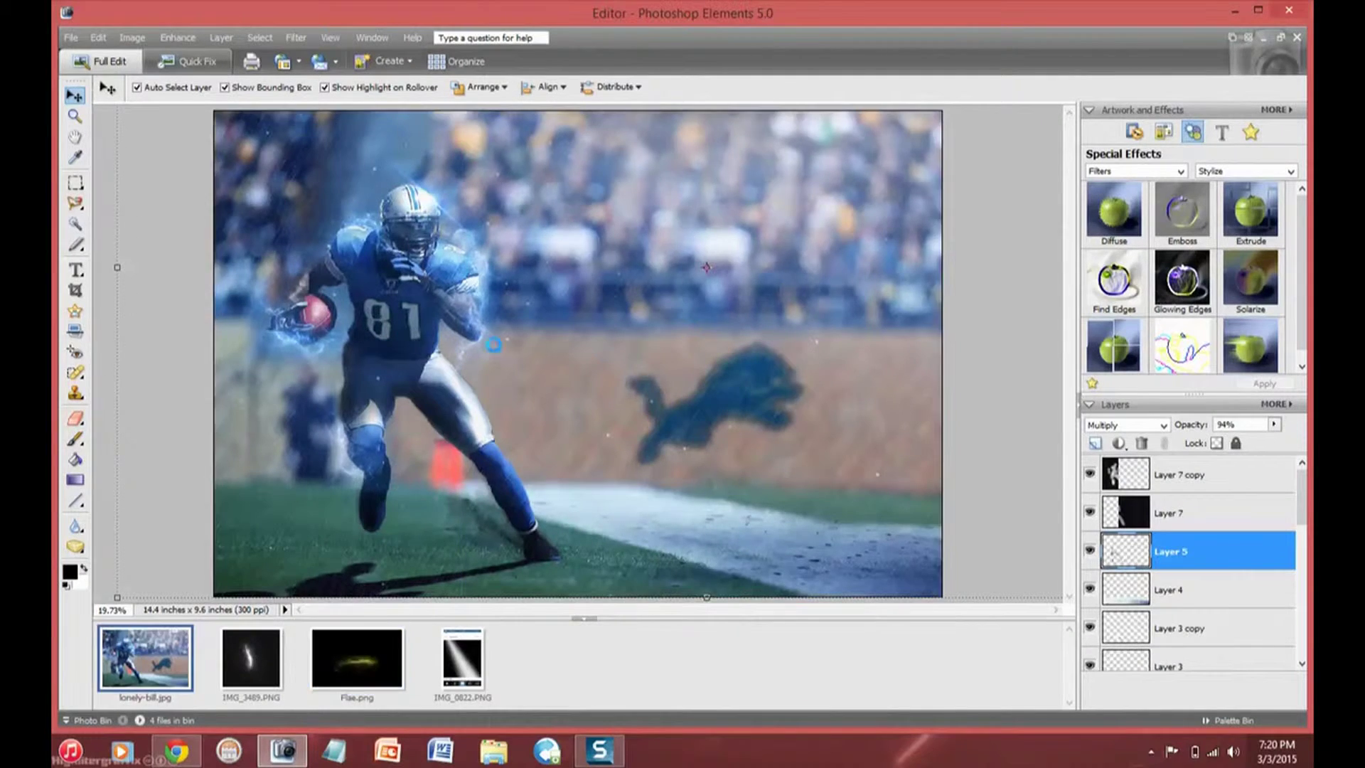
drag(357, 658, 546, 334)
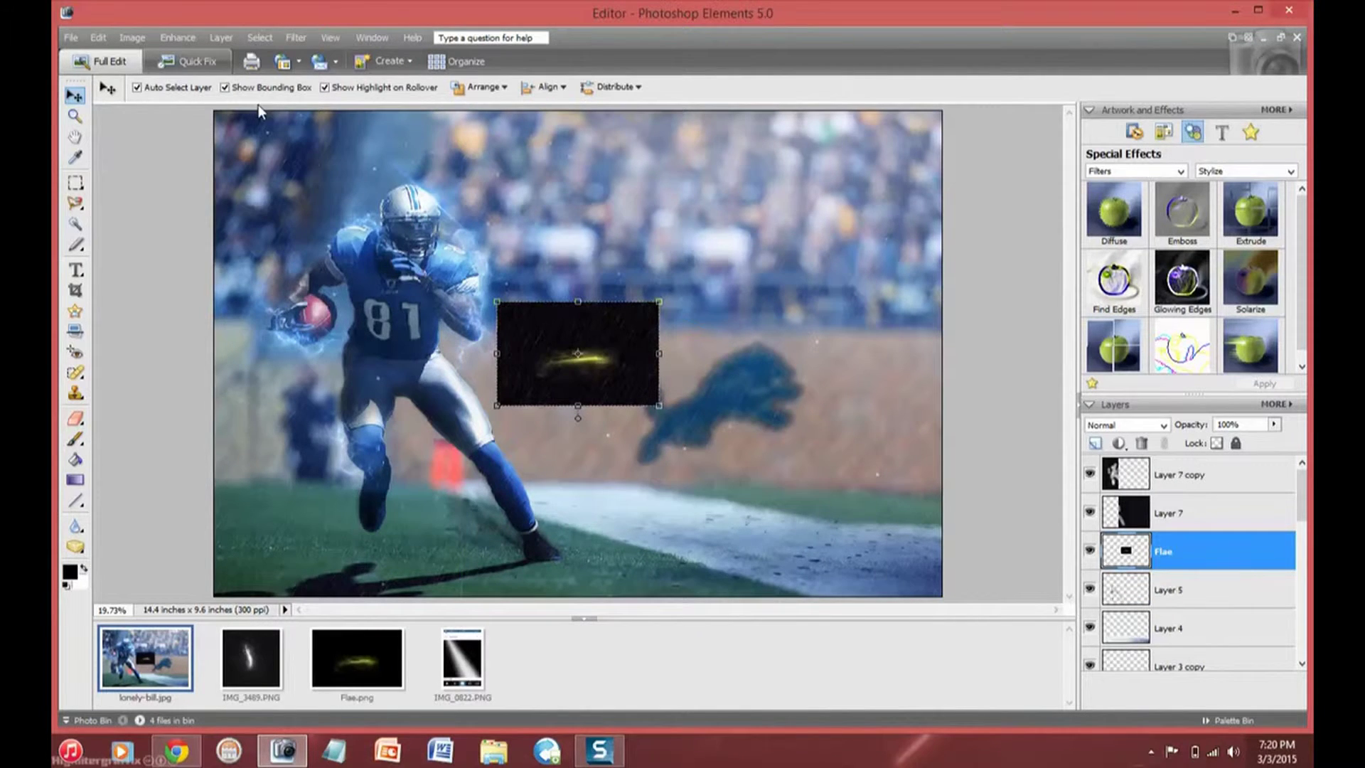
- Remove the colour from the Flae flare so it turns white
key(Delete)
click(177, 37)
click(463, 182)
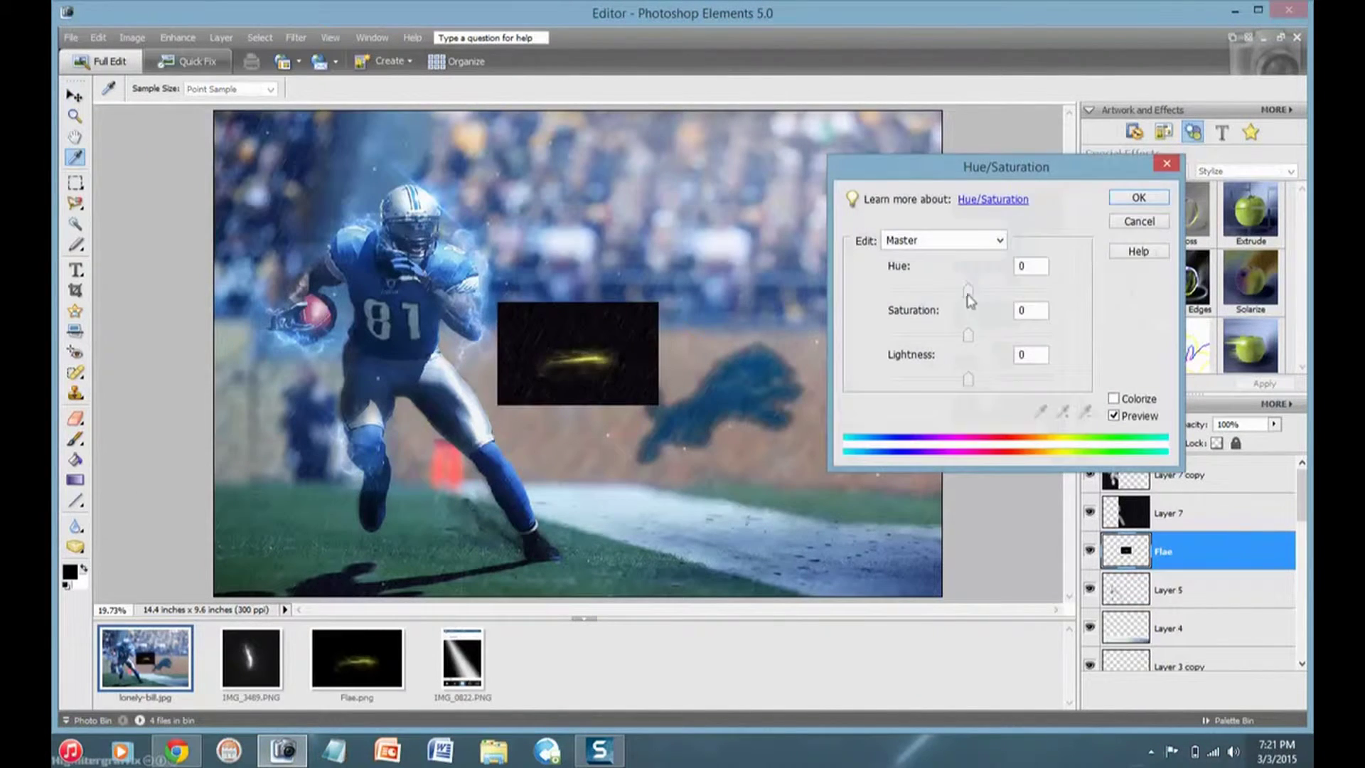
click(1137, 197)
key(v)
click(178, 38)
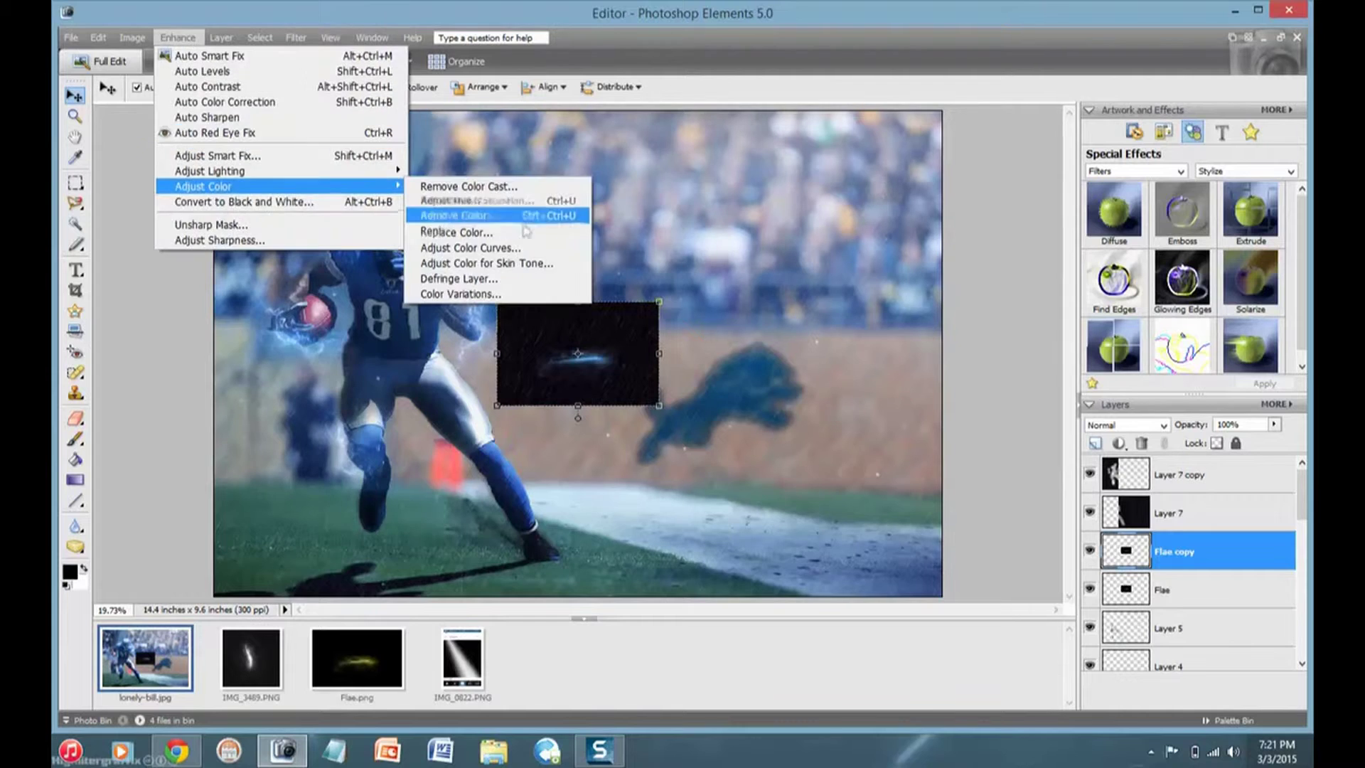
key(Escape)
- Blend the flare in Screen mode and stretch it diagonally across the player
key(ctrl+j)
right_click(606, 346)
click(1127, 424)
click(1123, 170)
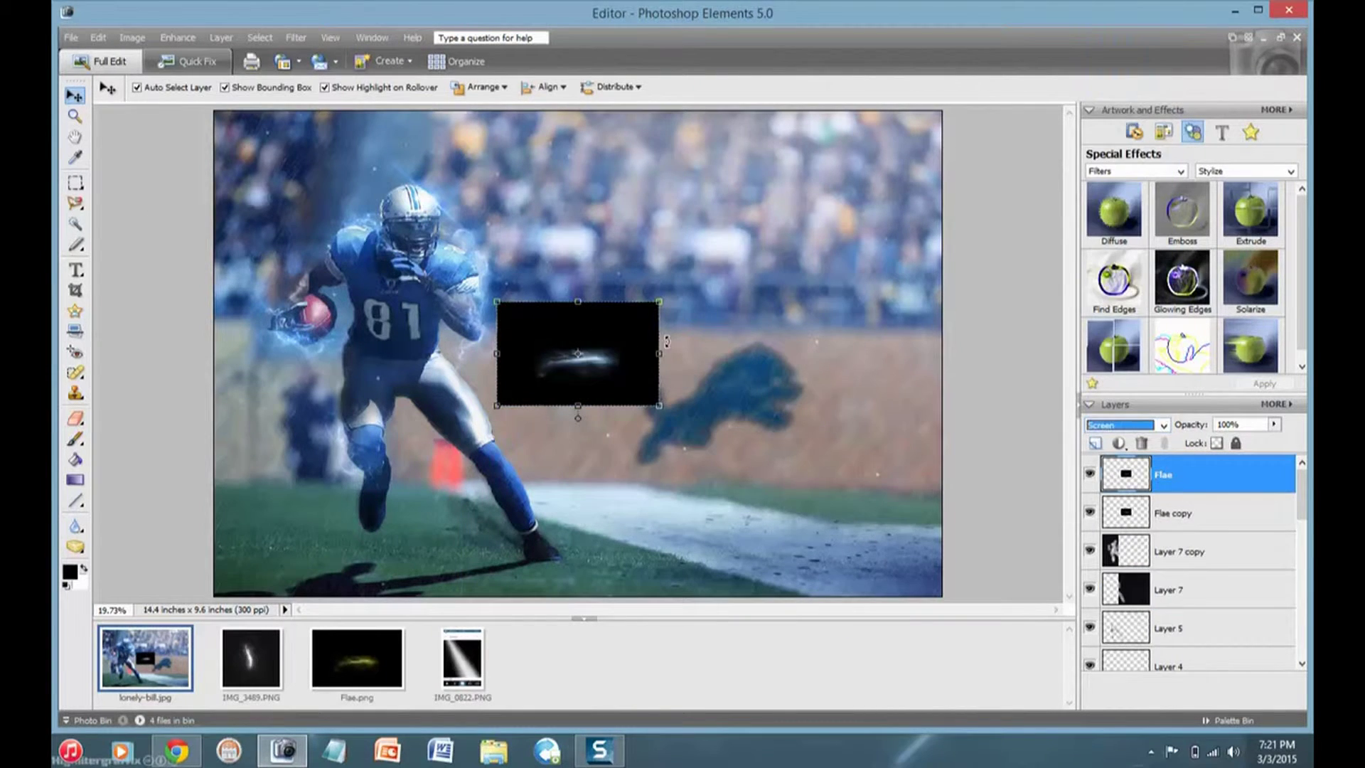
mouse_move(577, 418)
mouse_down()
mouse_move(528, 395)
mouse_move(492, 424)
mouse_move(536, 433)
mouse_move(604, 518)
mouse_move(631, 487)
mouse_move(576, 509)
mouse_up()
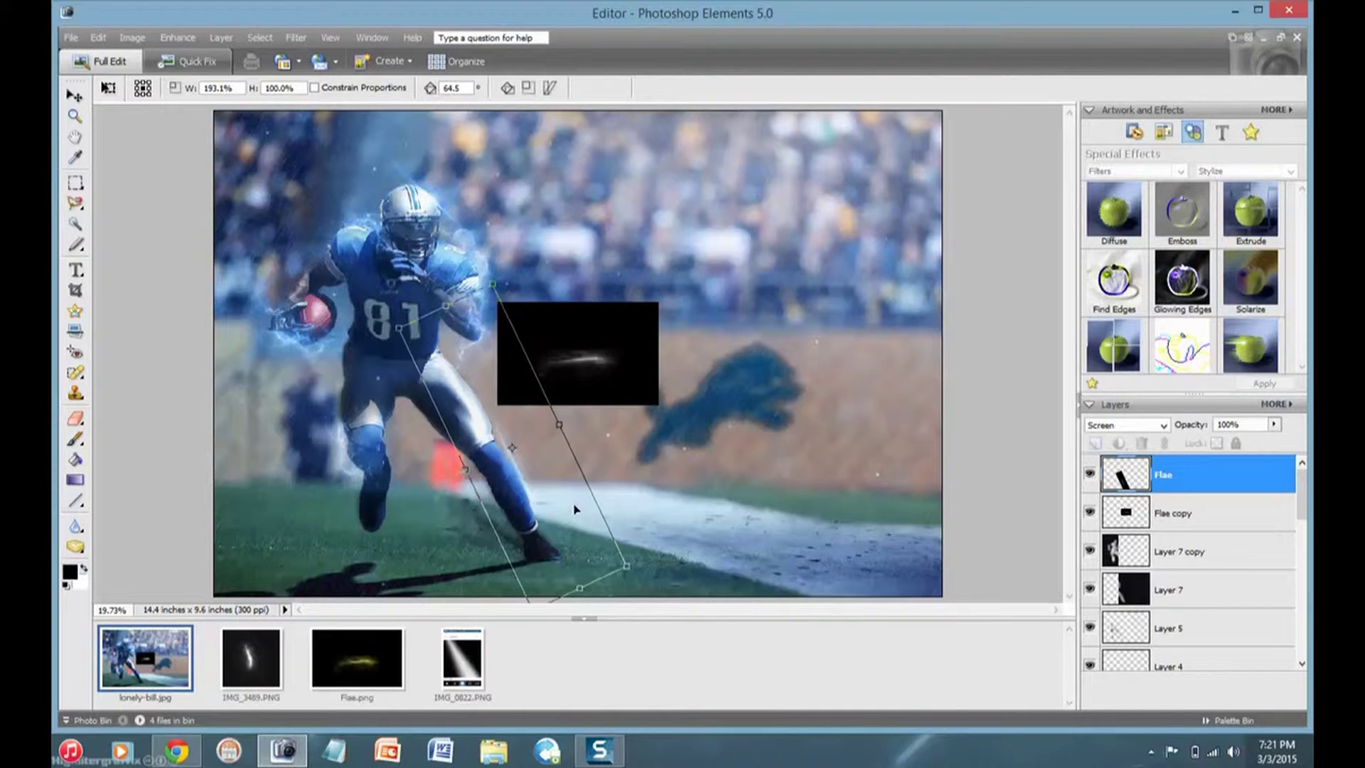
key(Return)
- Duplicate the light streak layer
key(e)
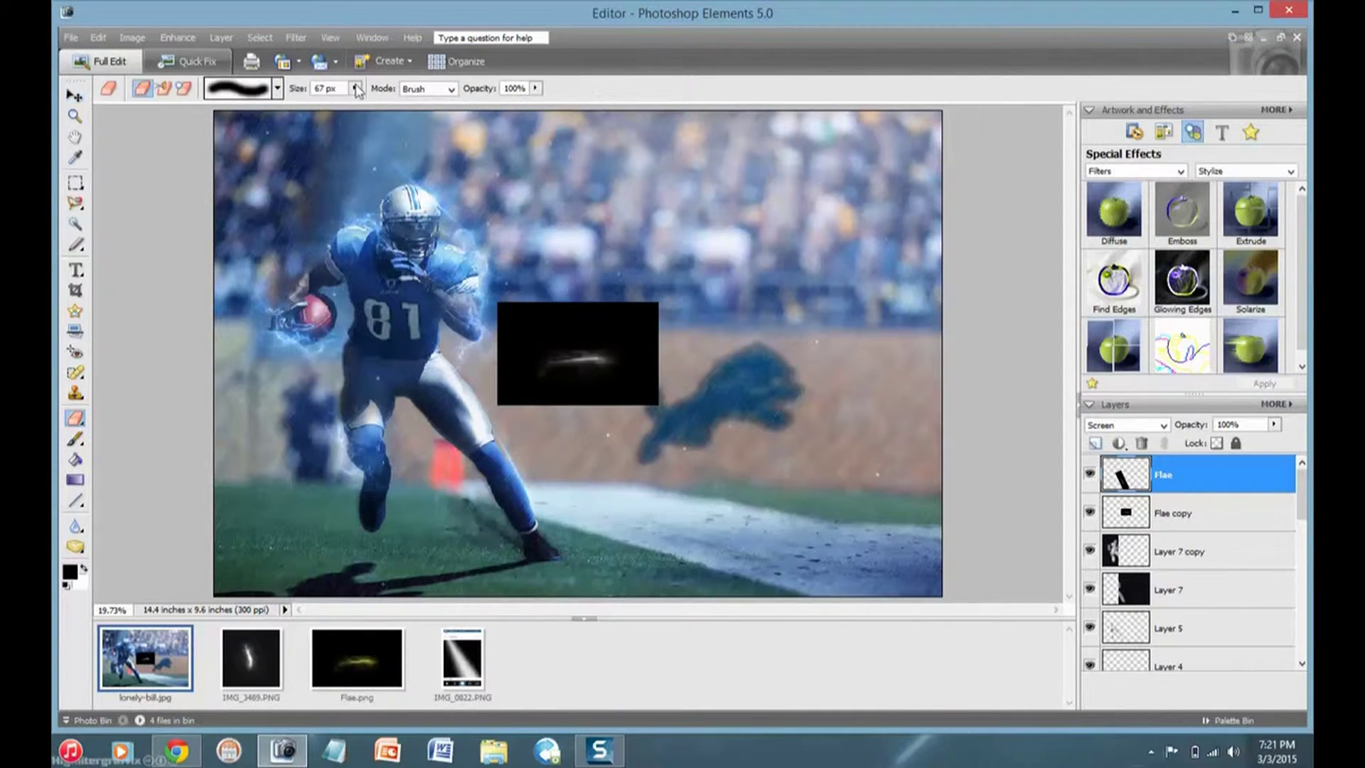
key(v)
key(ctrl+j)
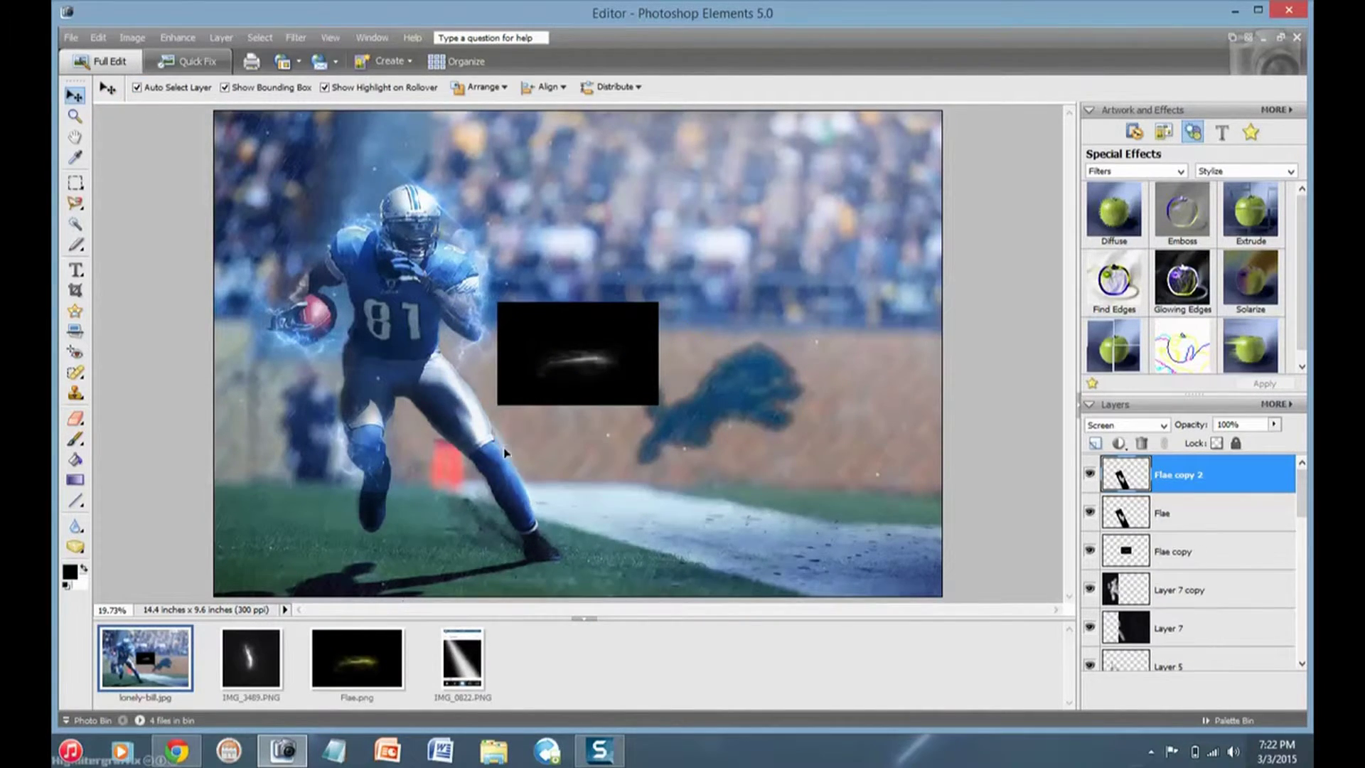
- Rotate the copied light streak about 176° around the player
drag(613, 461, 585, 503)
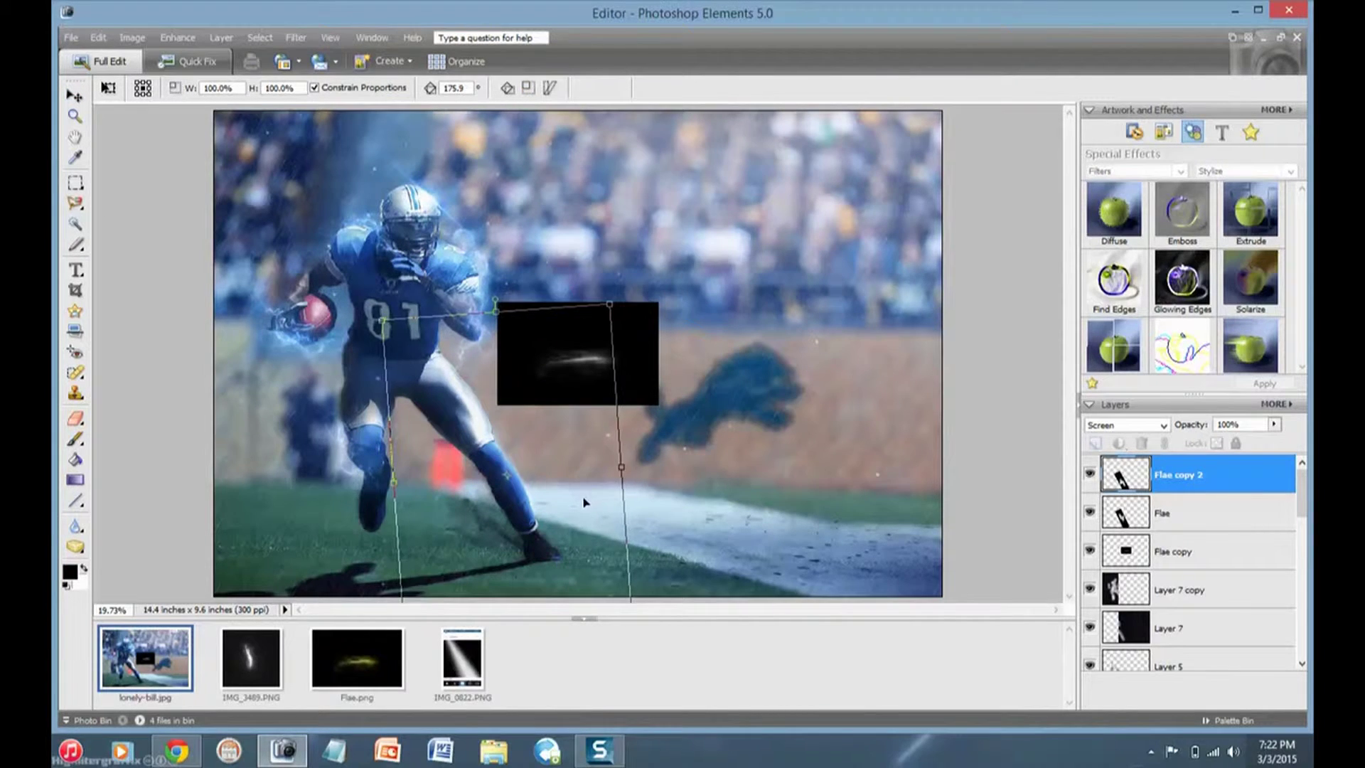
click(415, 586)
key(e)
key(v)
key(ctrl+j)
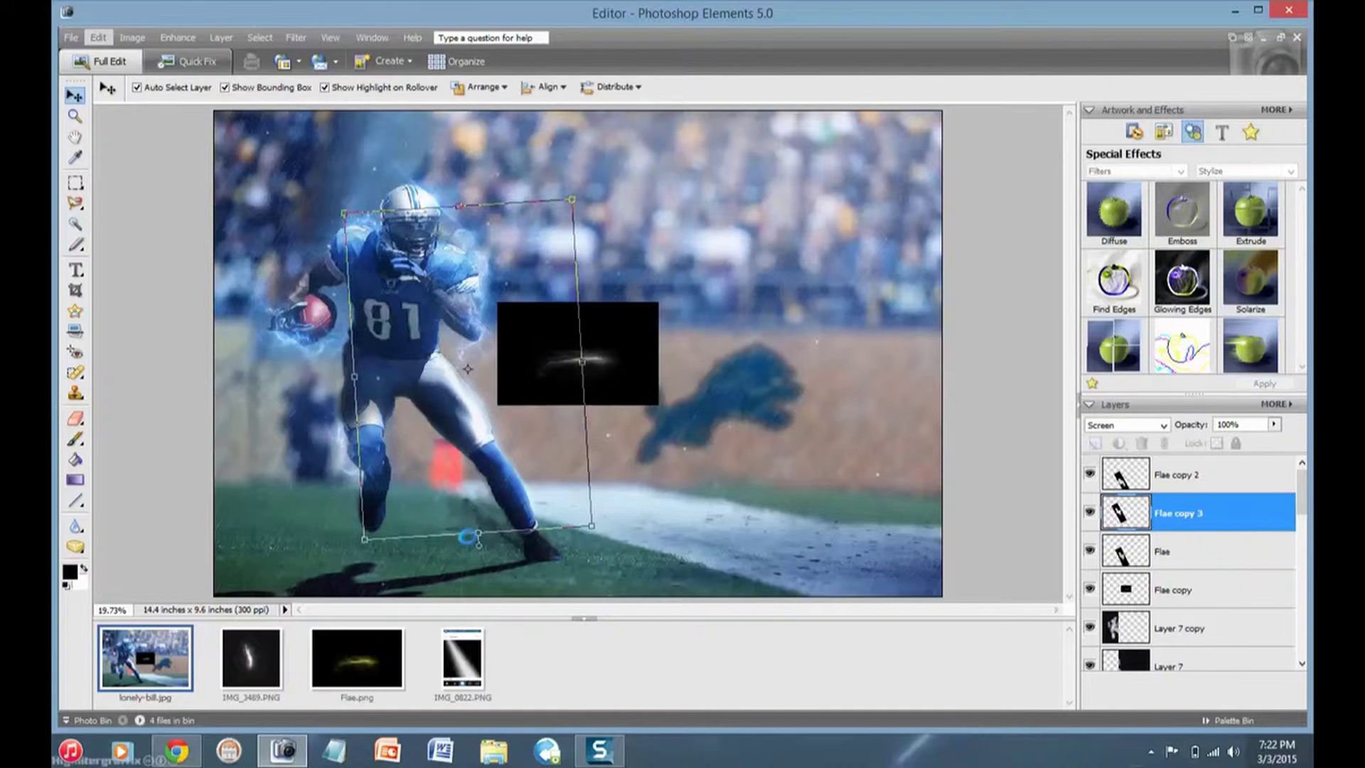
- Add two more streak copies, each rotated to a different angle
key(ctrl+j)
drag(603, 420, 603, 369)
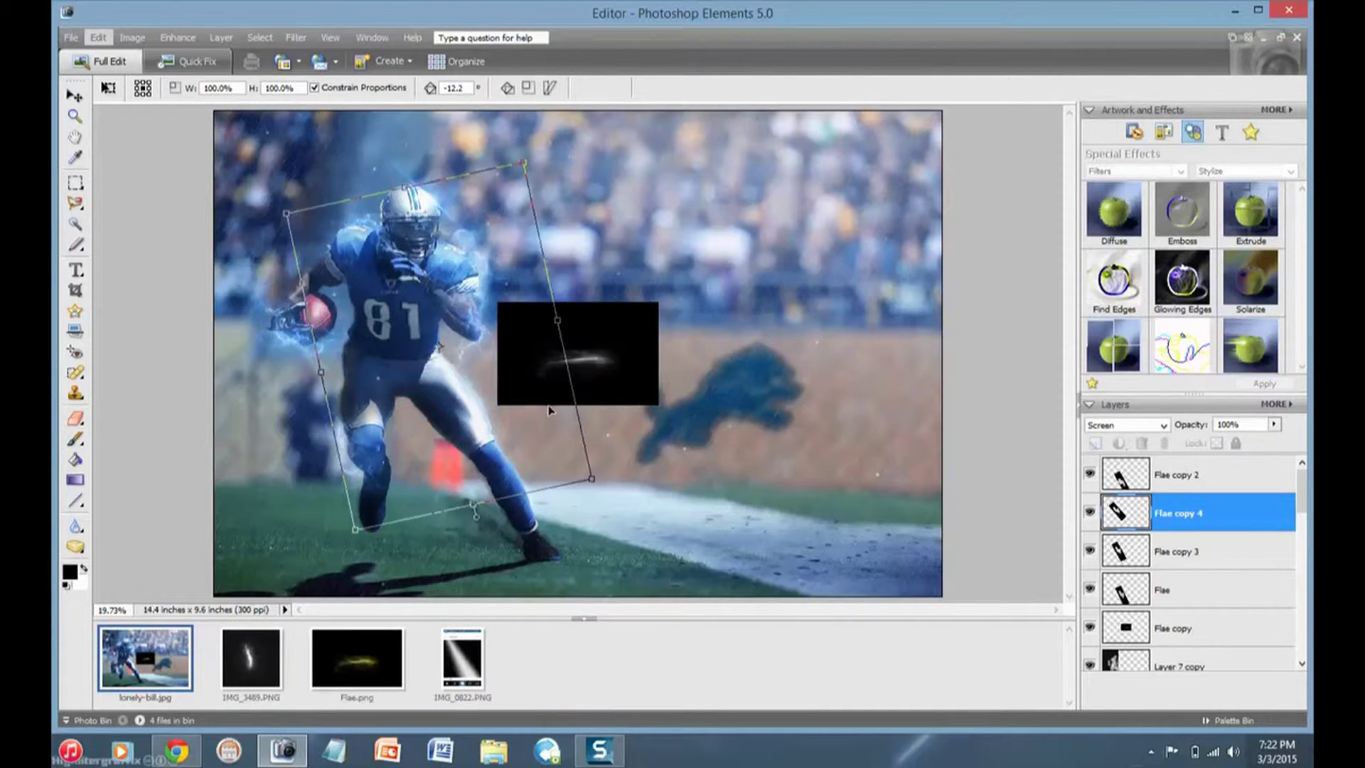
key(Return)
key(ctrl+j)
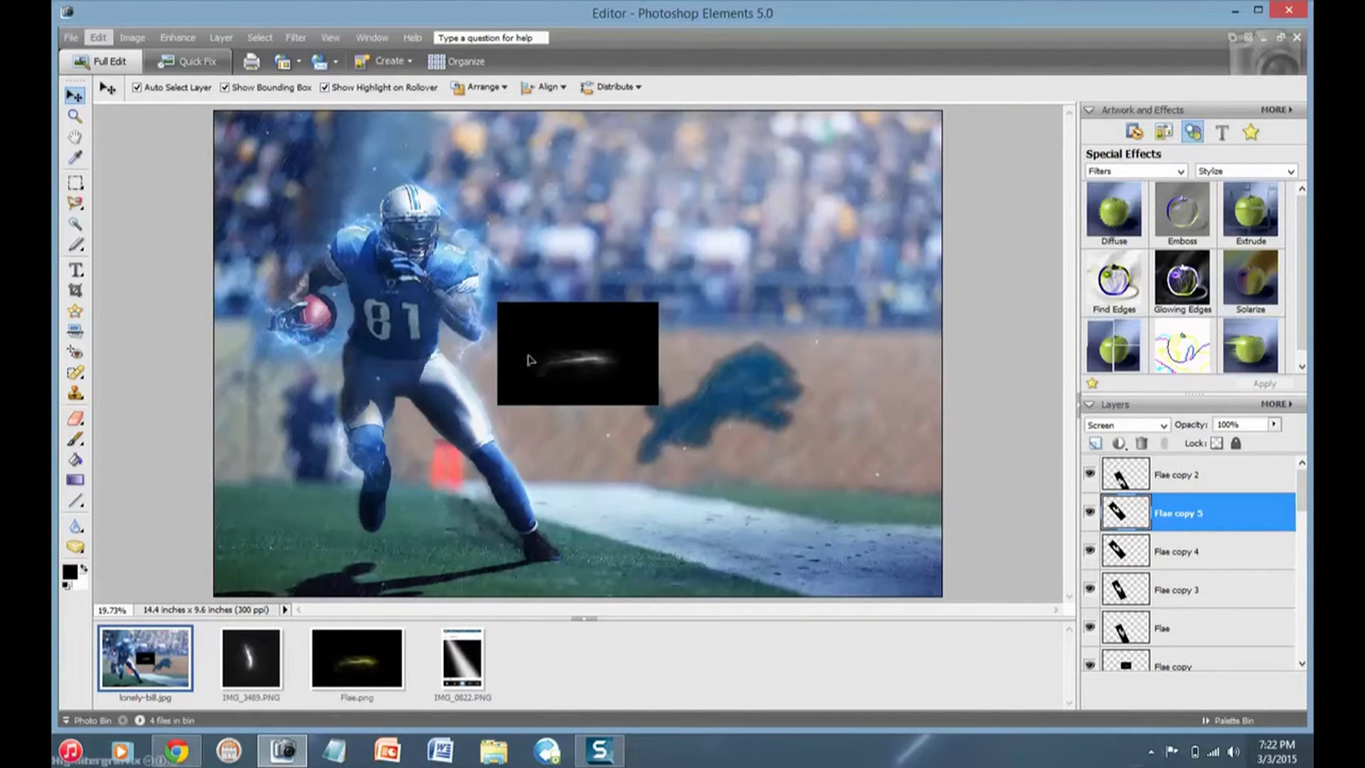
drag(530, 359, 512, 455)
key(Return)
- Select the IMG_3489 flare layer with the Move tool
key(e)
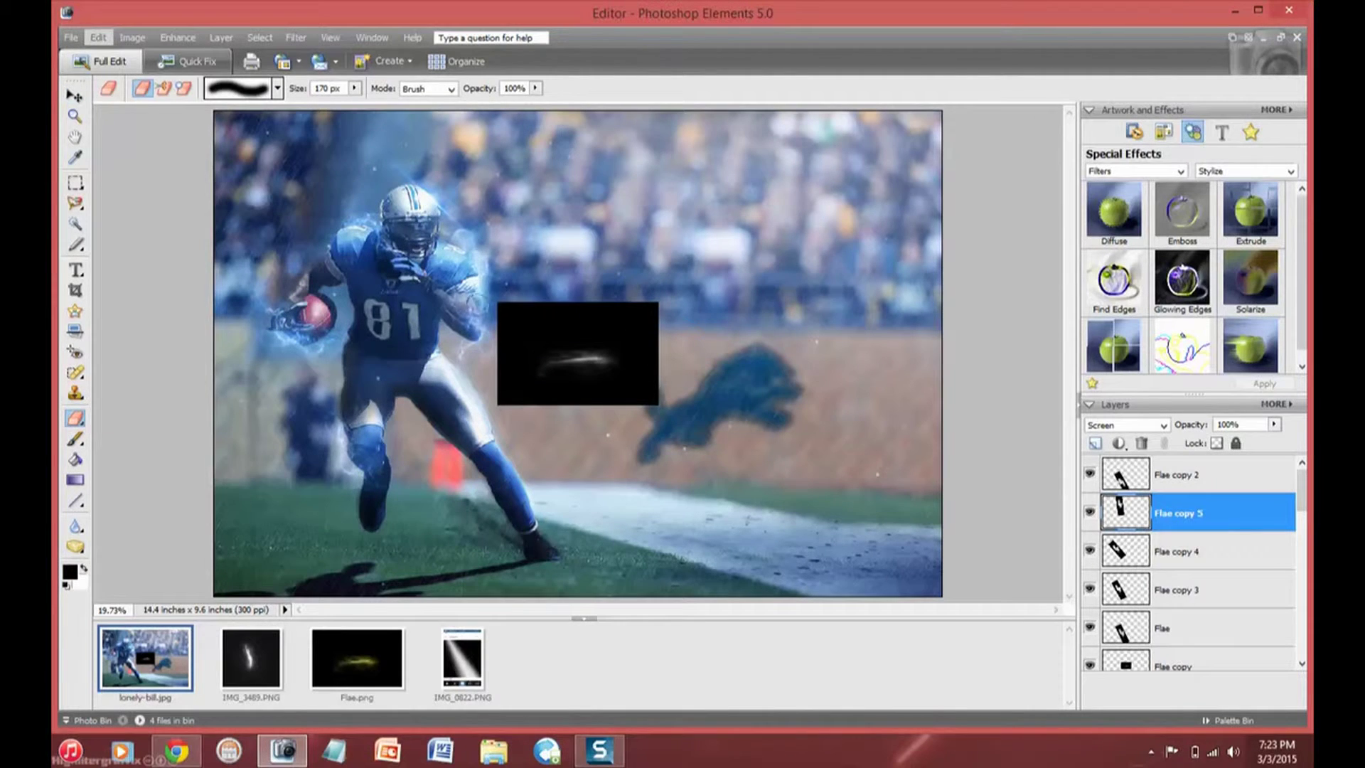
key(v)
click(603, 350)
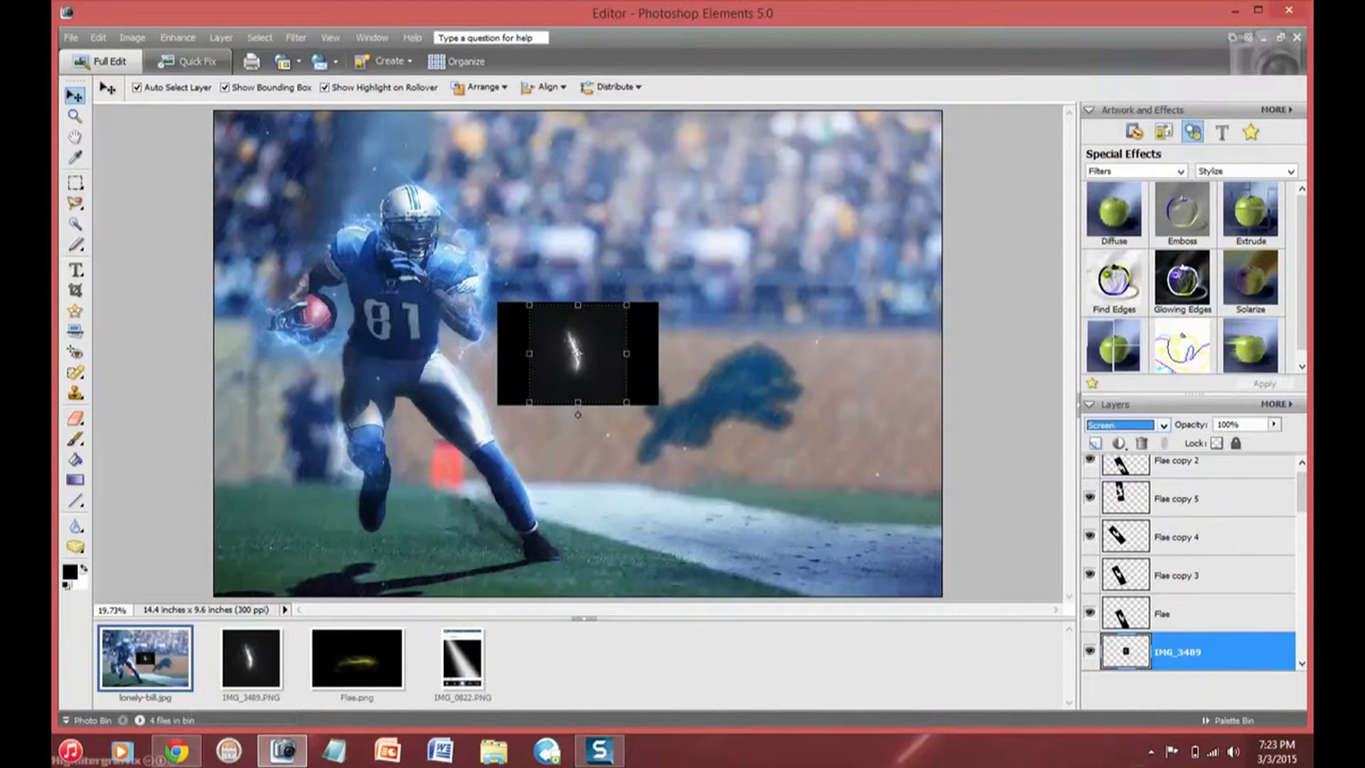
- Squash the IMG_3489 flare vertically and lower its layer opacity
drag(489, 262, 490, 243)
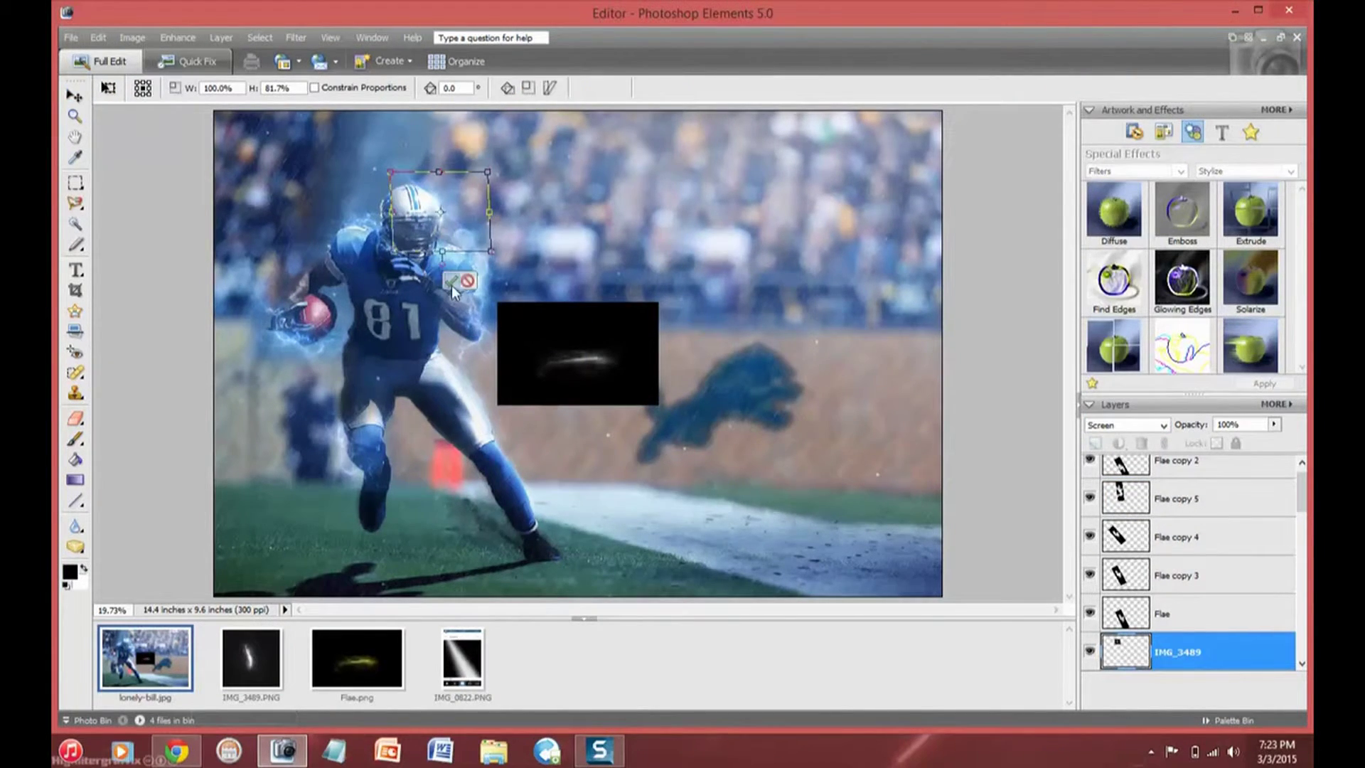
click(452, 282)
click(1273, 425)
mouse_move(1282, 442)
mouse_down()
mouse_move(1247, 451)
mouse_move(1264, 453)
mouse_up()
key(e)
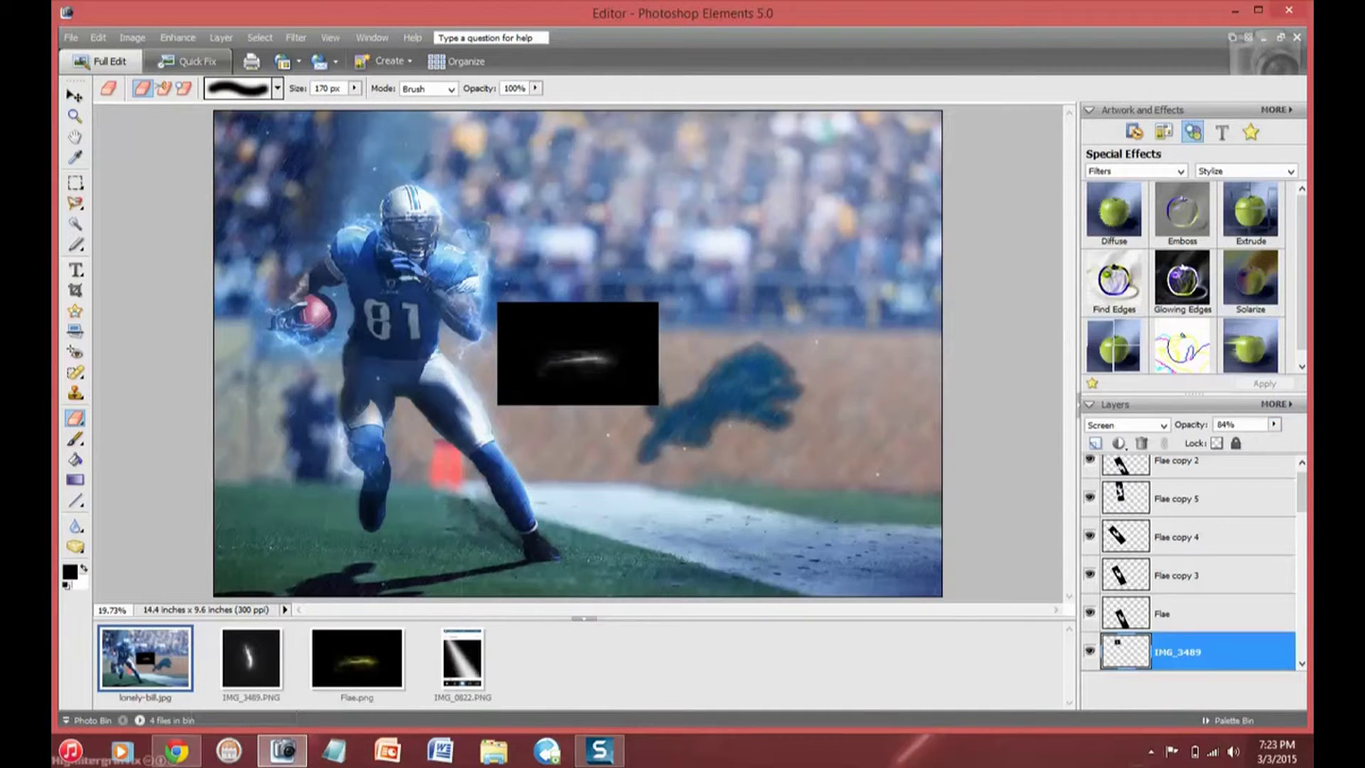
key(v)
- Make two more transformed copies of the IMG_3489 flare
key(ctrl+j)
right_click(438, 206)
click(503, 229)
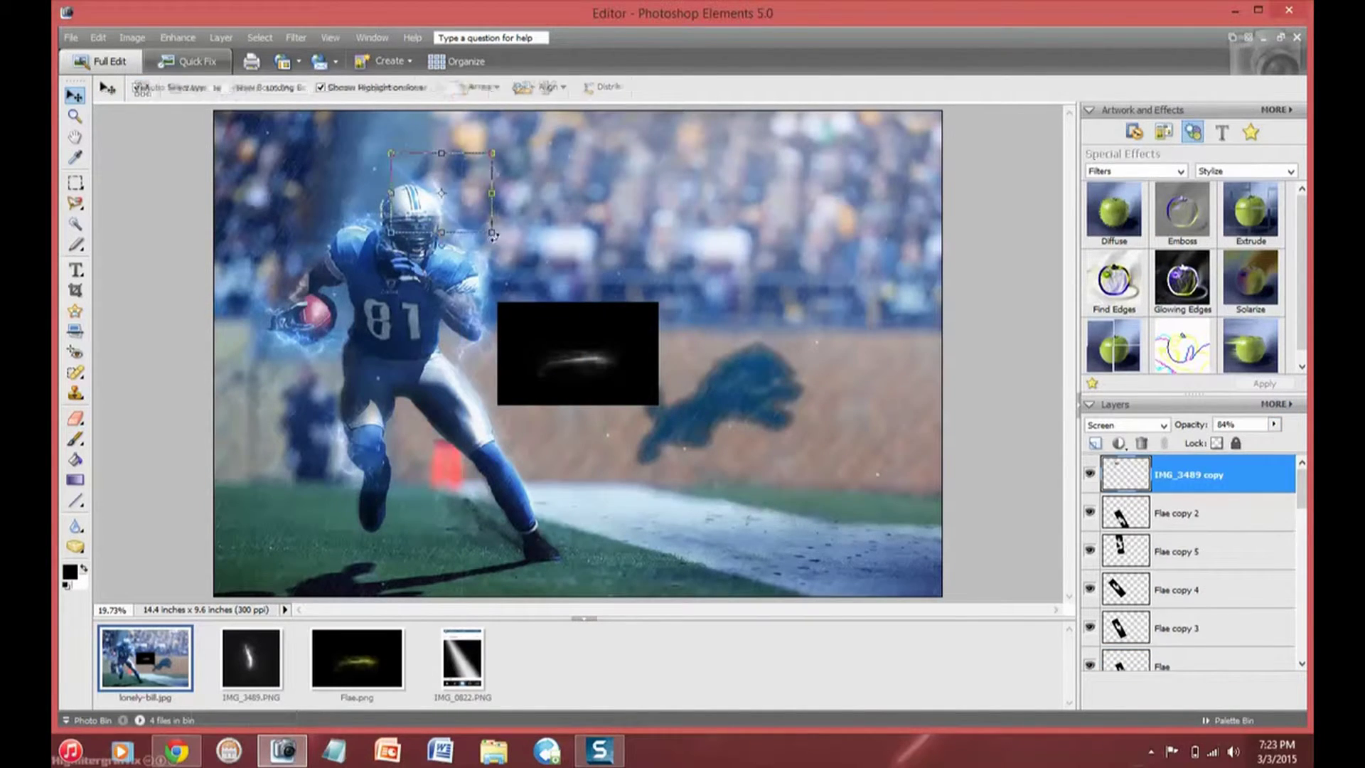
key(Return)
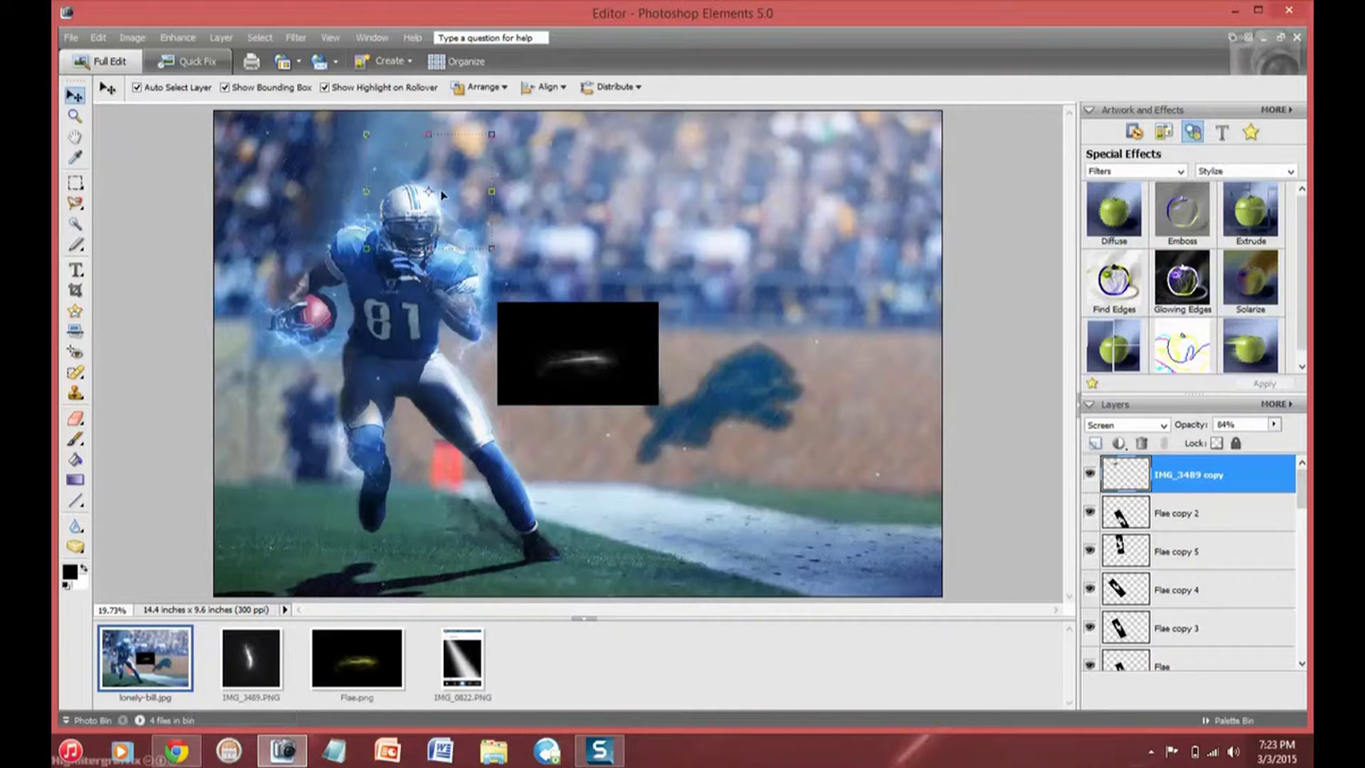
key(ctrl+j)
right_click(423, 183)
click(487, 206)
key(Return)
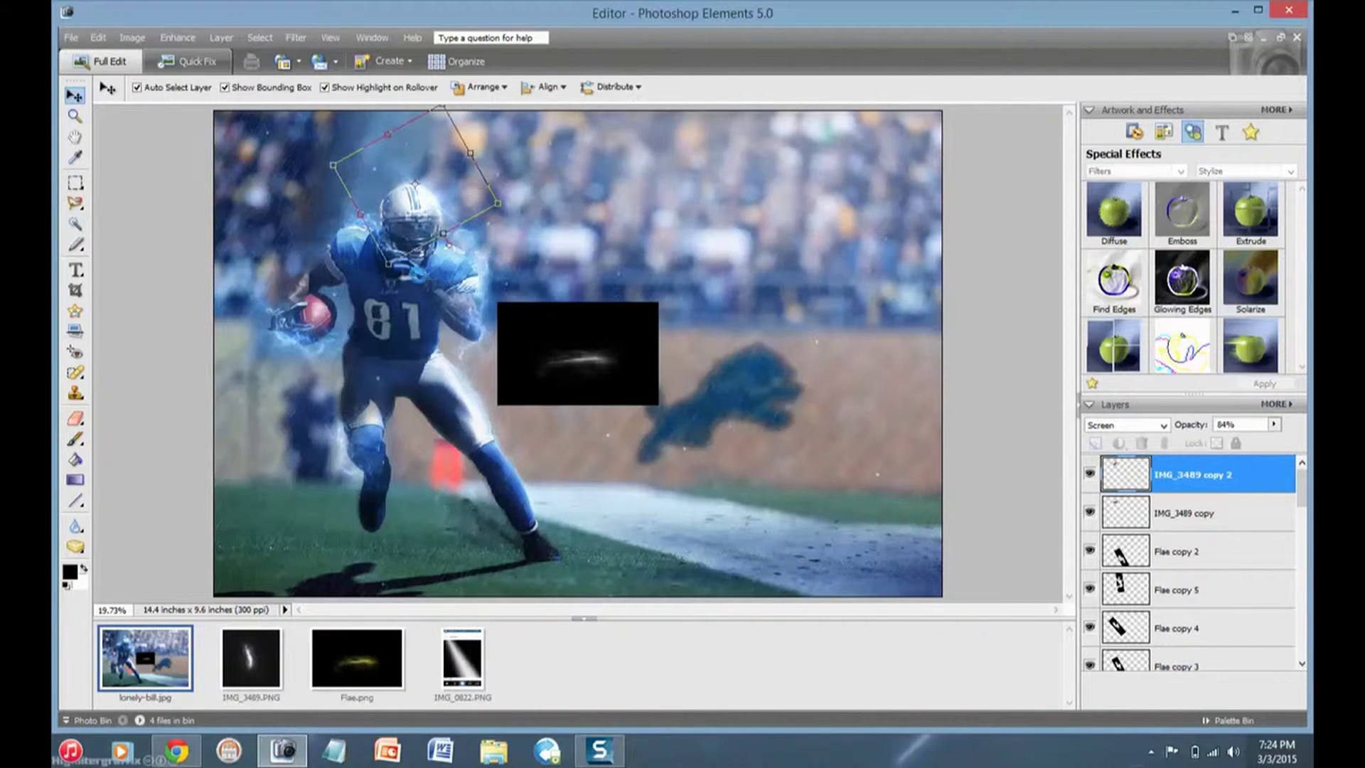
- Add a third flare copy, enlarged and rotated over the player, with lower opacity
key(ctrl+j)
mouse_move(459, 192)
mouse_down()
mouse_move(507, 340)
mouse_move(512, 427)
mouse_up()
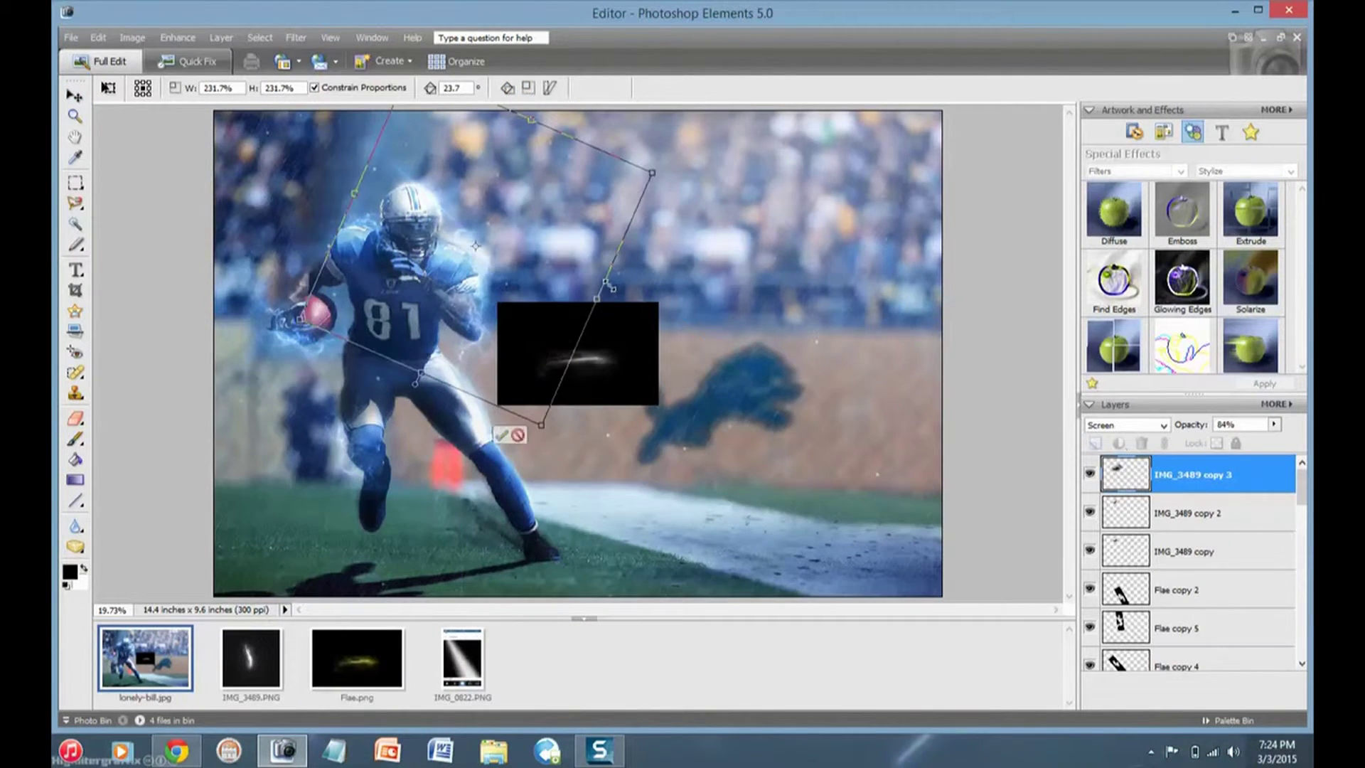
key(Return)
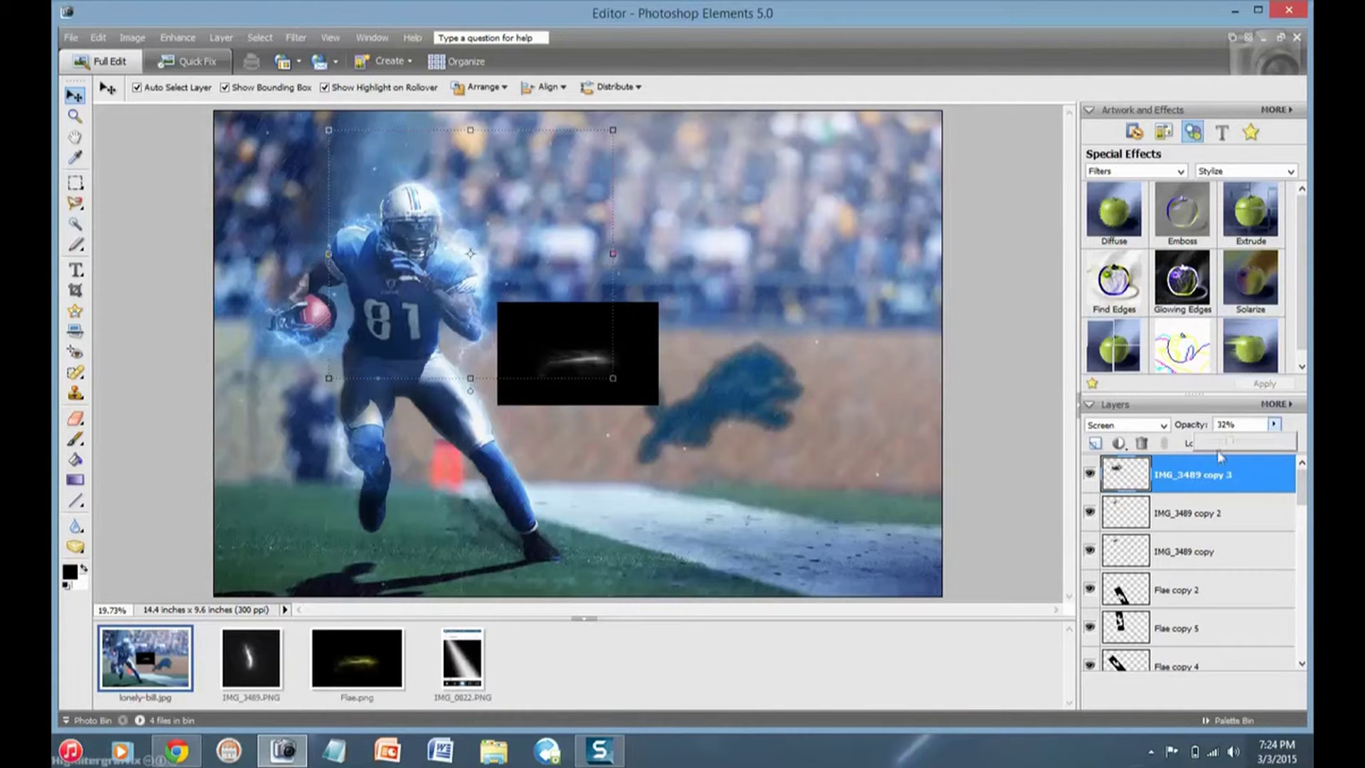
drag(1274, 424, 1270, 455)
click(75, 417)
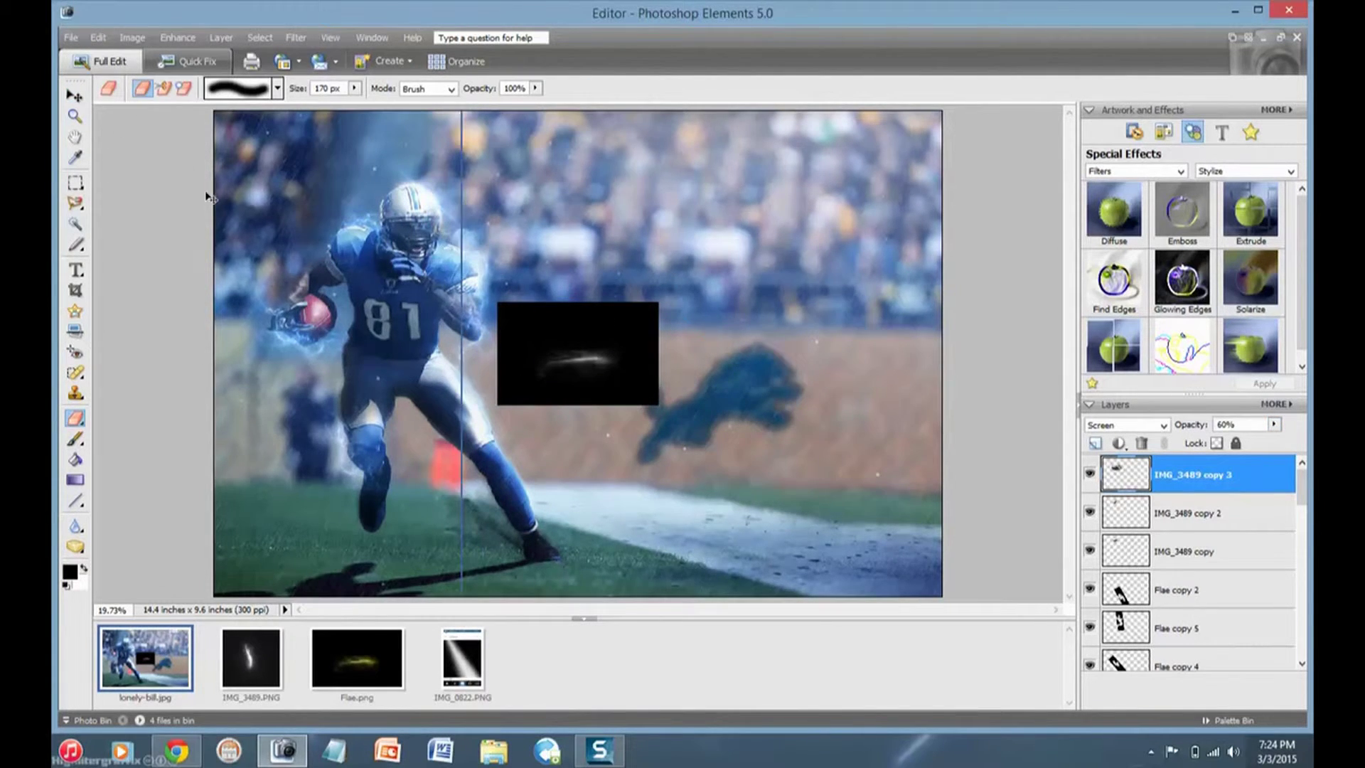
- Add a fourth, smaller flare copy after cancelling a distorted transform
click(74, 95)
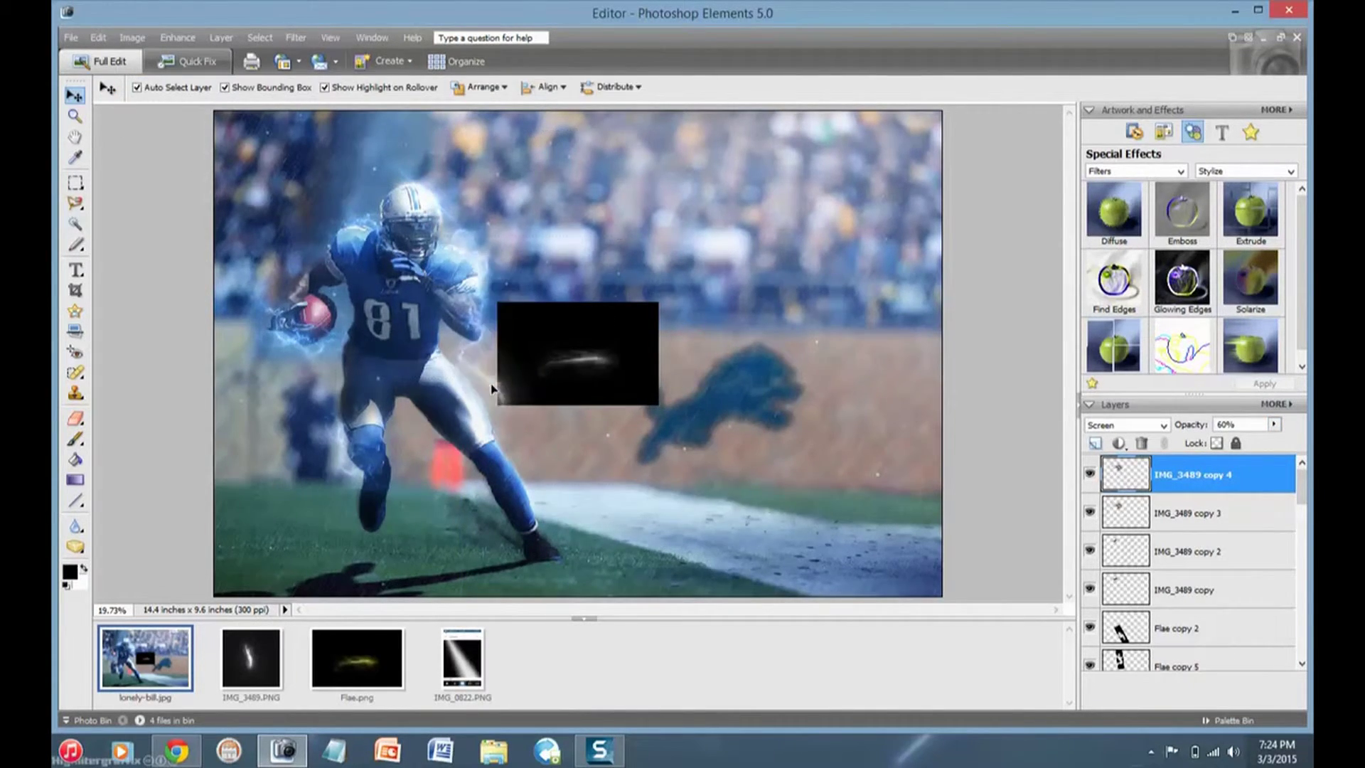
drag(578, 359, 849, 557)
key(Escape)
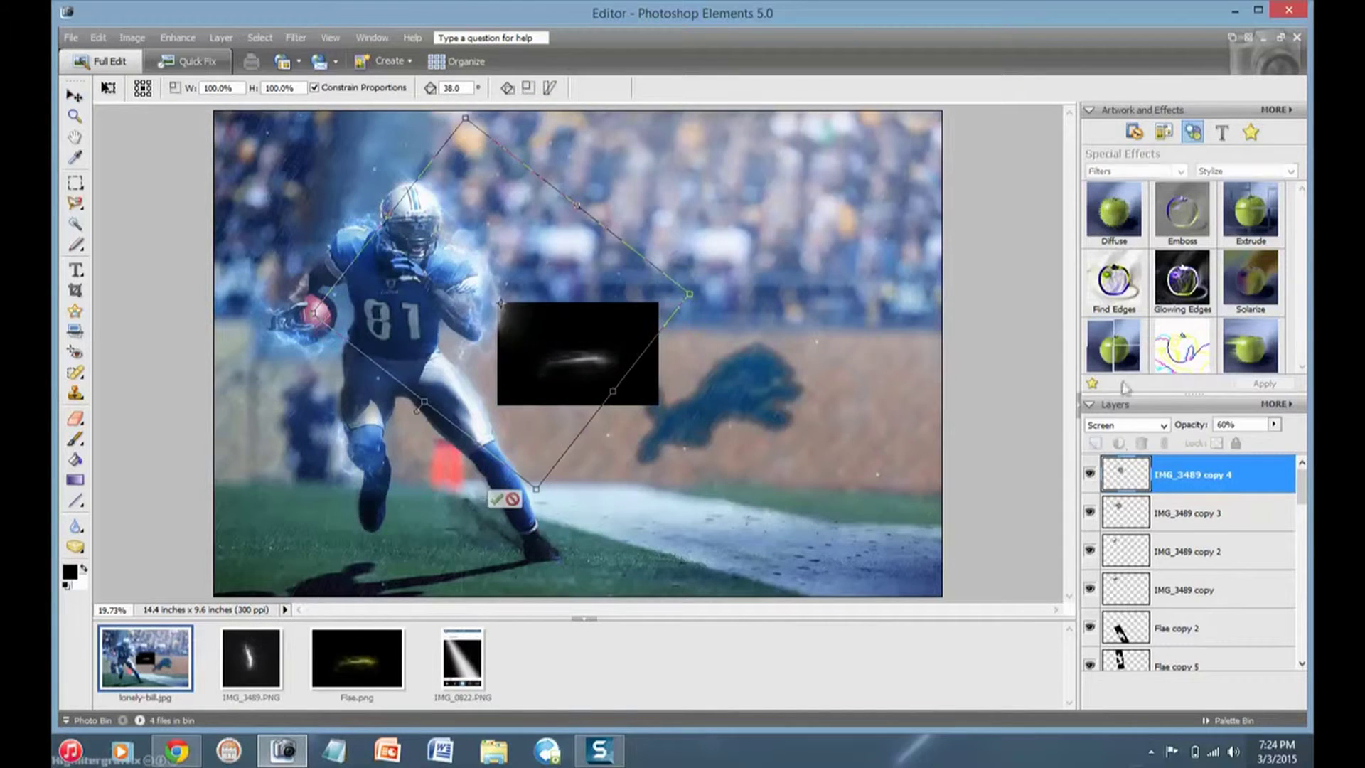
key(0)
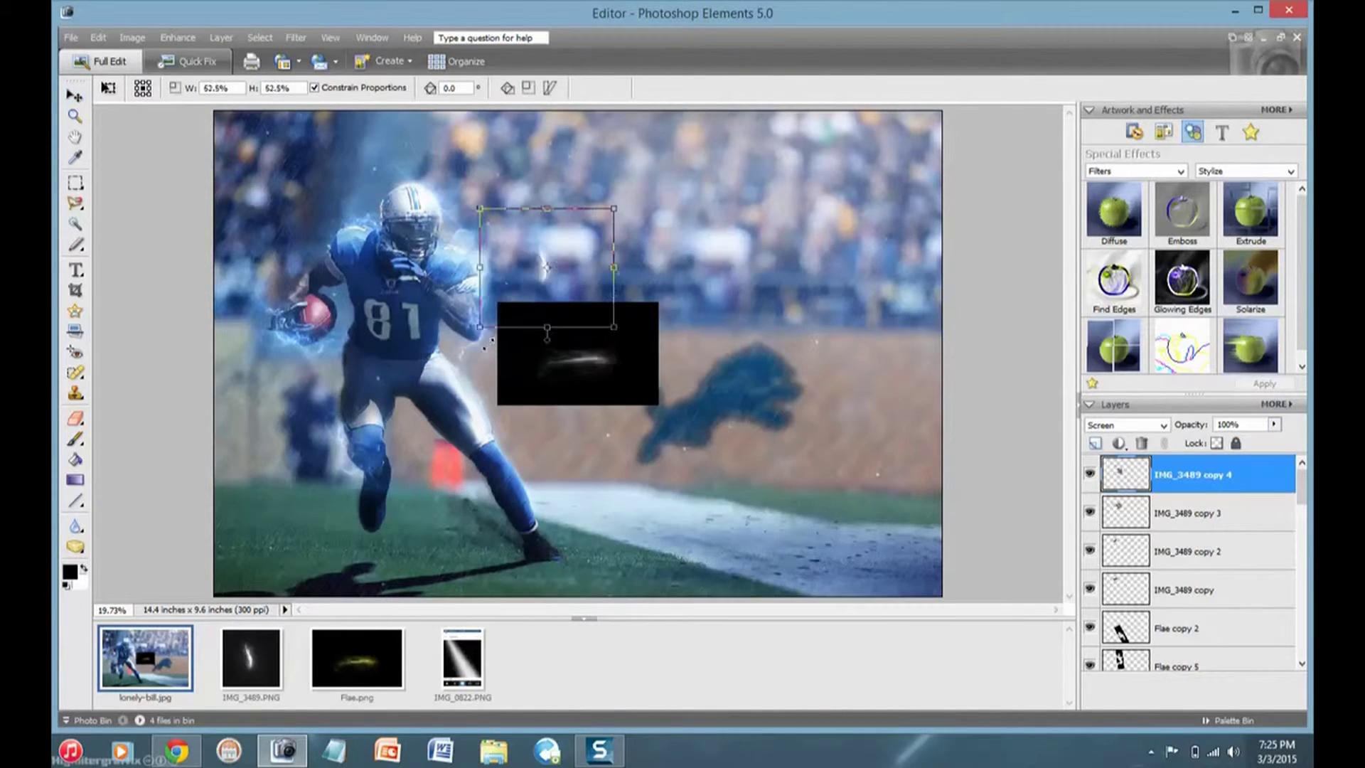
drag(628, 190, 574, 242)
key(Return)
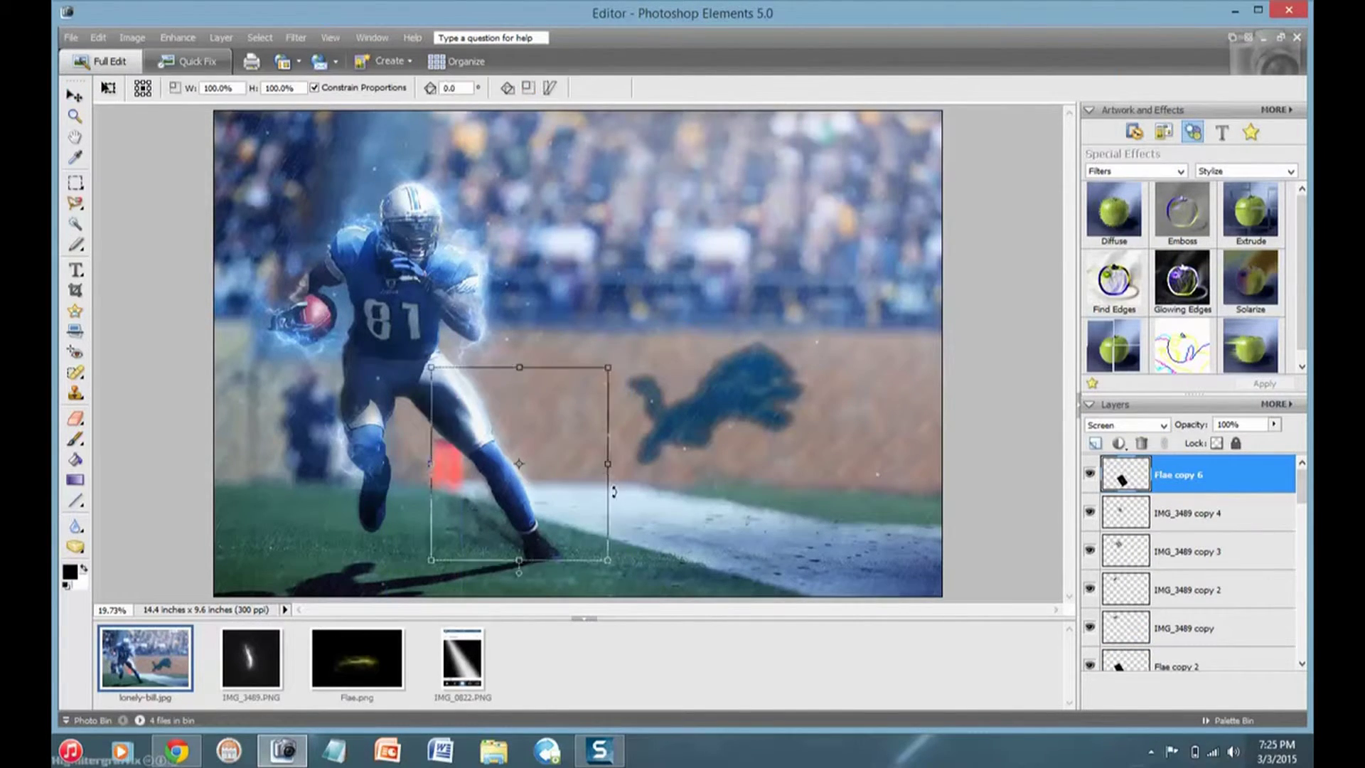
- Duplicate the flare once more, rotate it slightly over the lower leg, and select Layer 7
key(ctrl+j)
key(ctrl+t)
drag(519, 570, 462, 579)
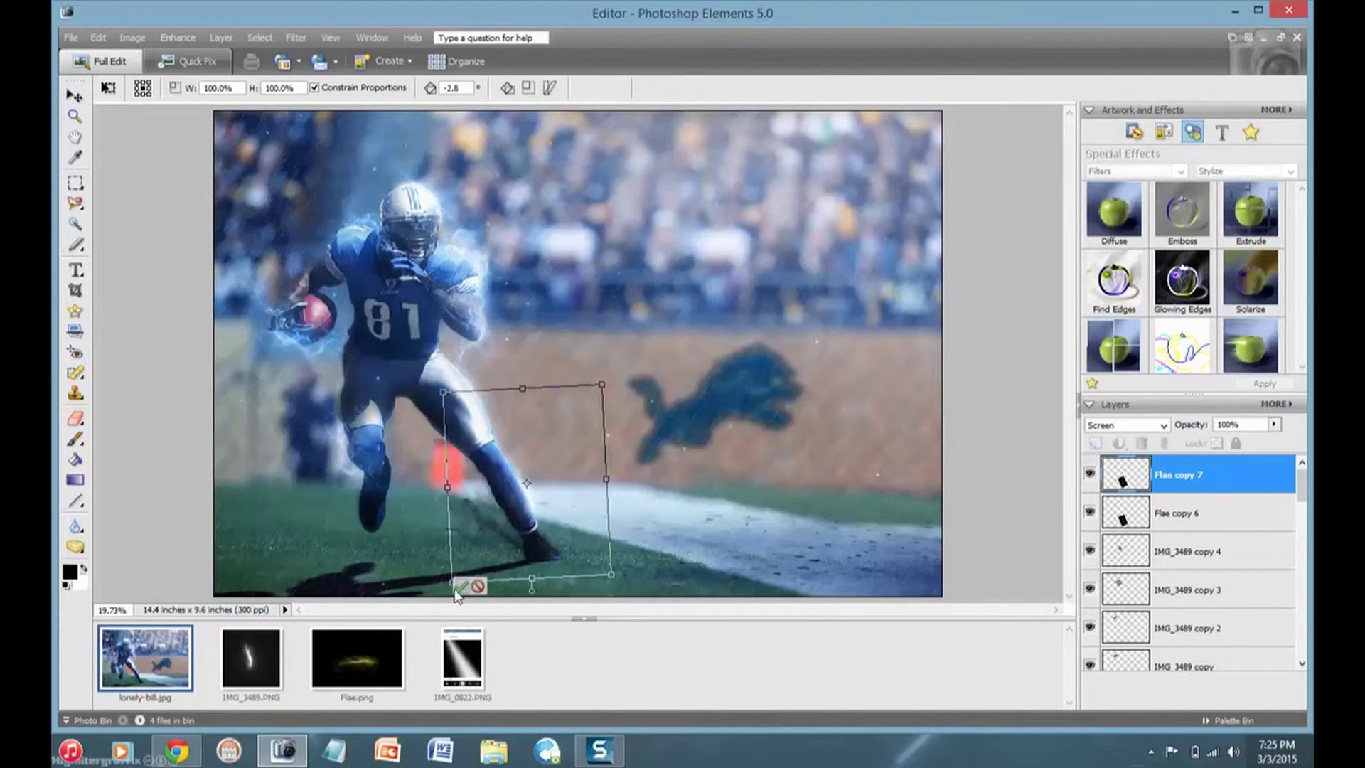
key(Return)
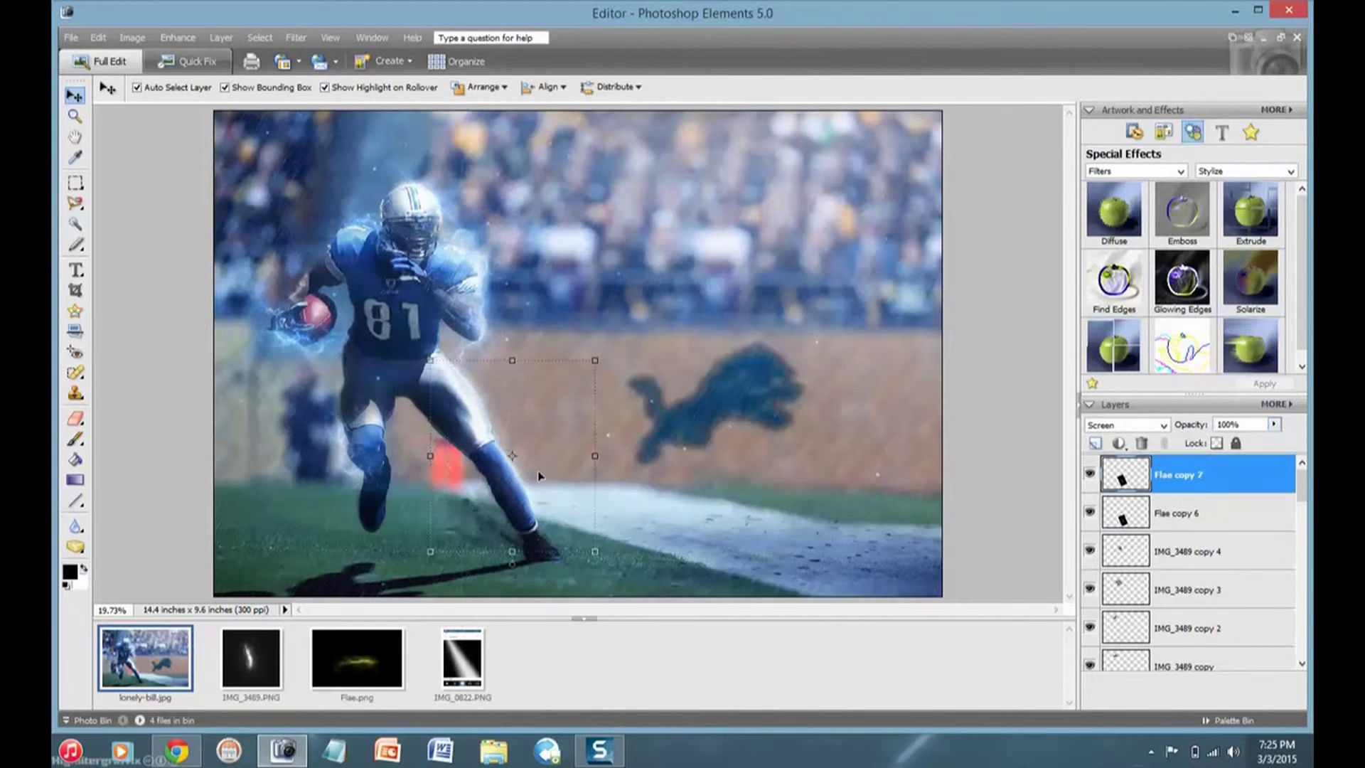
click(809, 408)
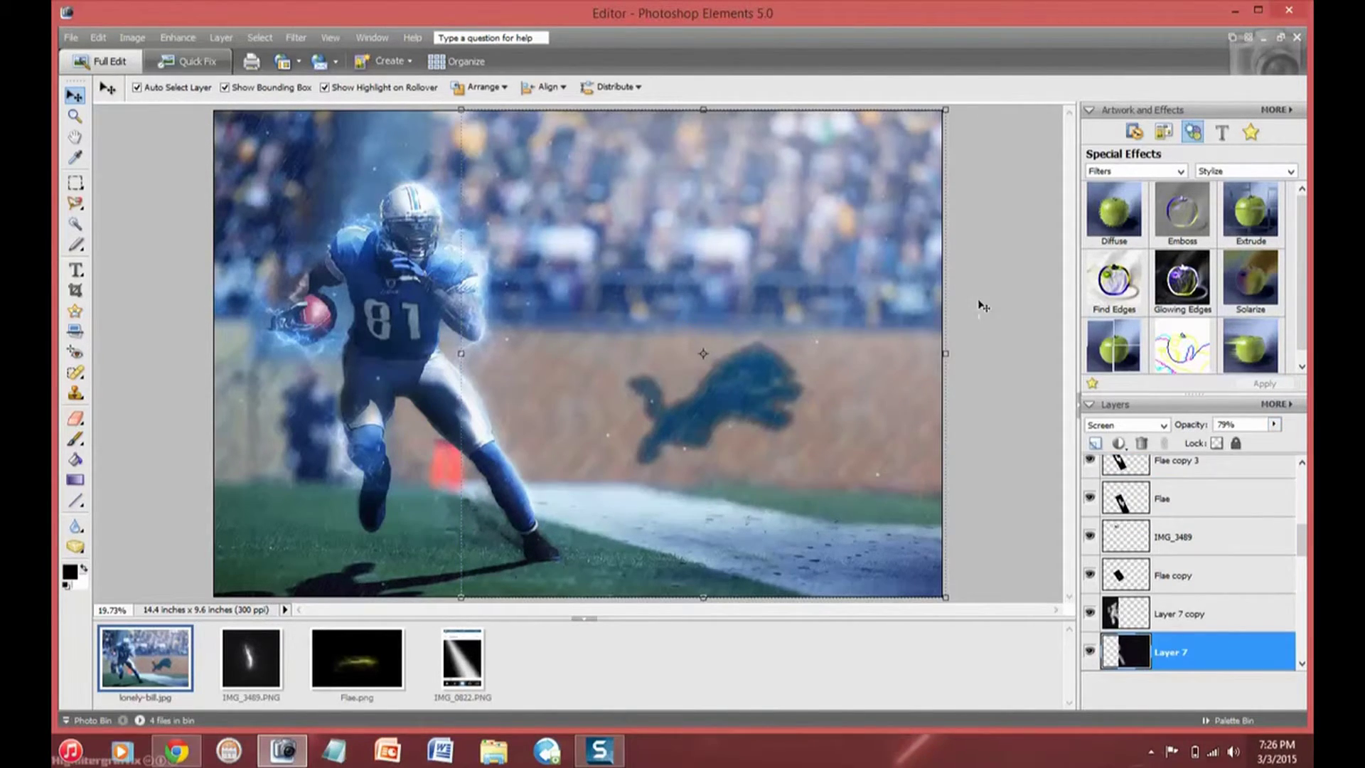
- Lasso the brown stadium wall on the Background and copy it to its own layer
click(152, 199)
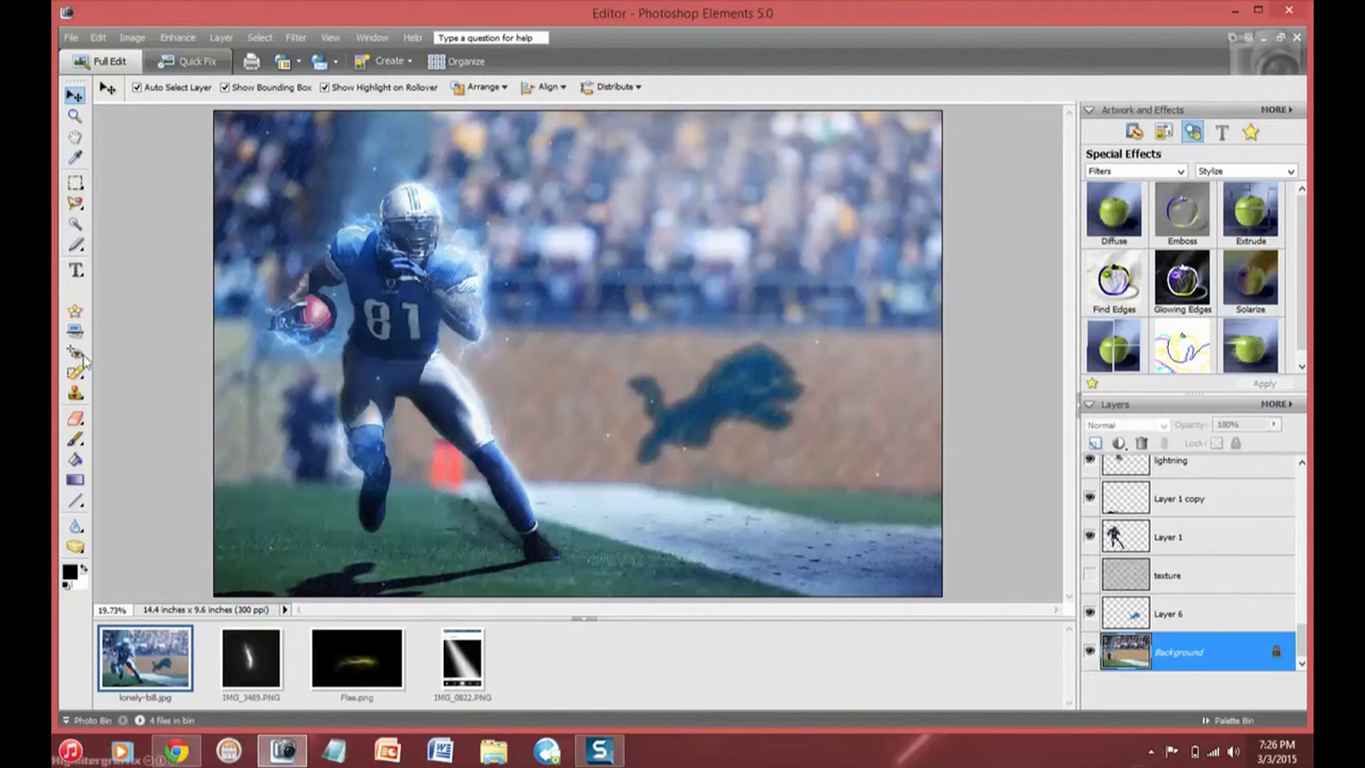
click(75, 204)
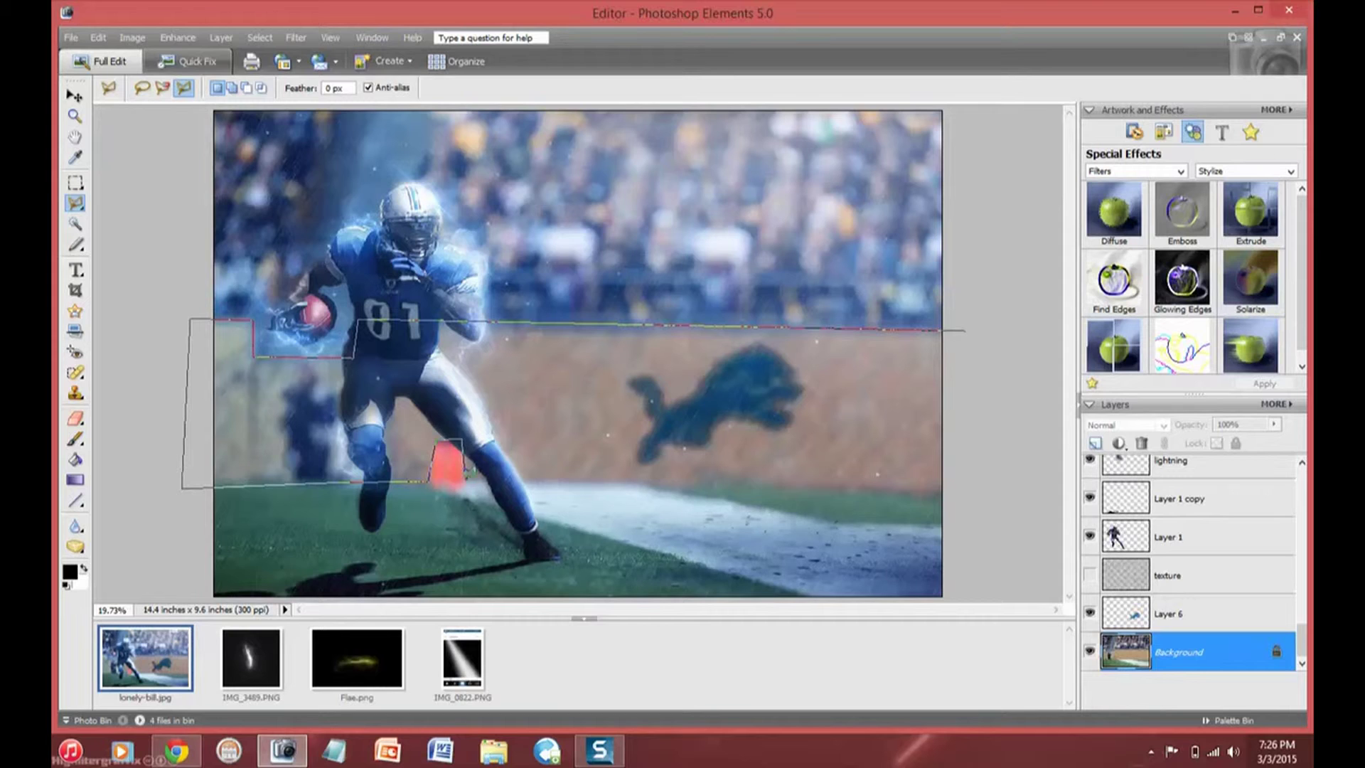
double_click(1003, 487)
key(ctrl+j)
key(i)
- Desaturate the wall copy to grey with Hue/Saturation
click(177, 38)
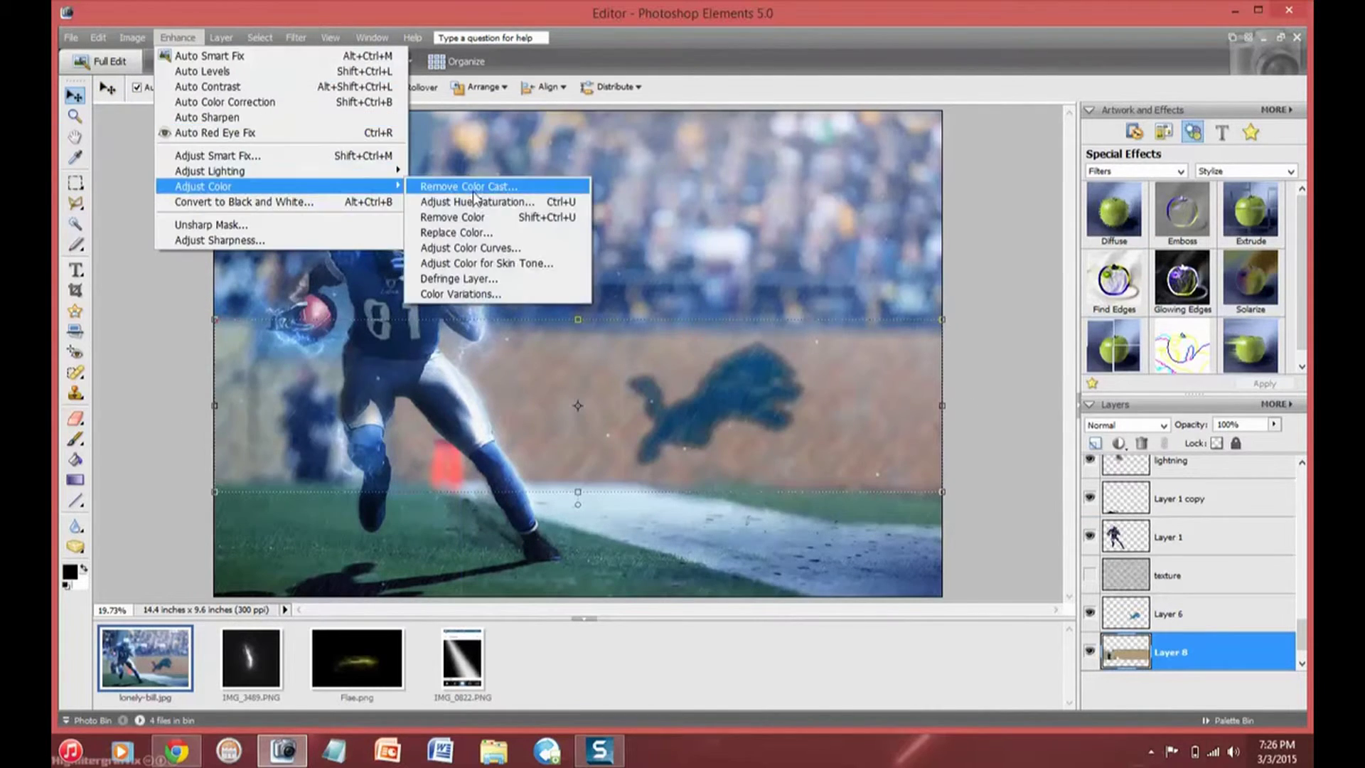
click(540, 186)
drag(968, 289, 1043, 290)
drag(967, 379, 853, 353)
key(Escape)
key(v)
- Apply a Motion Blur to the faded player copy, Layer 1 copy
click(599, 459)
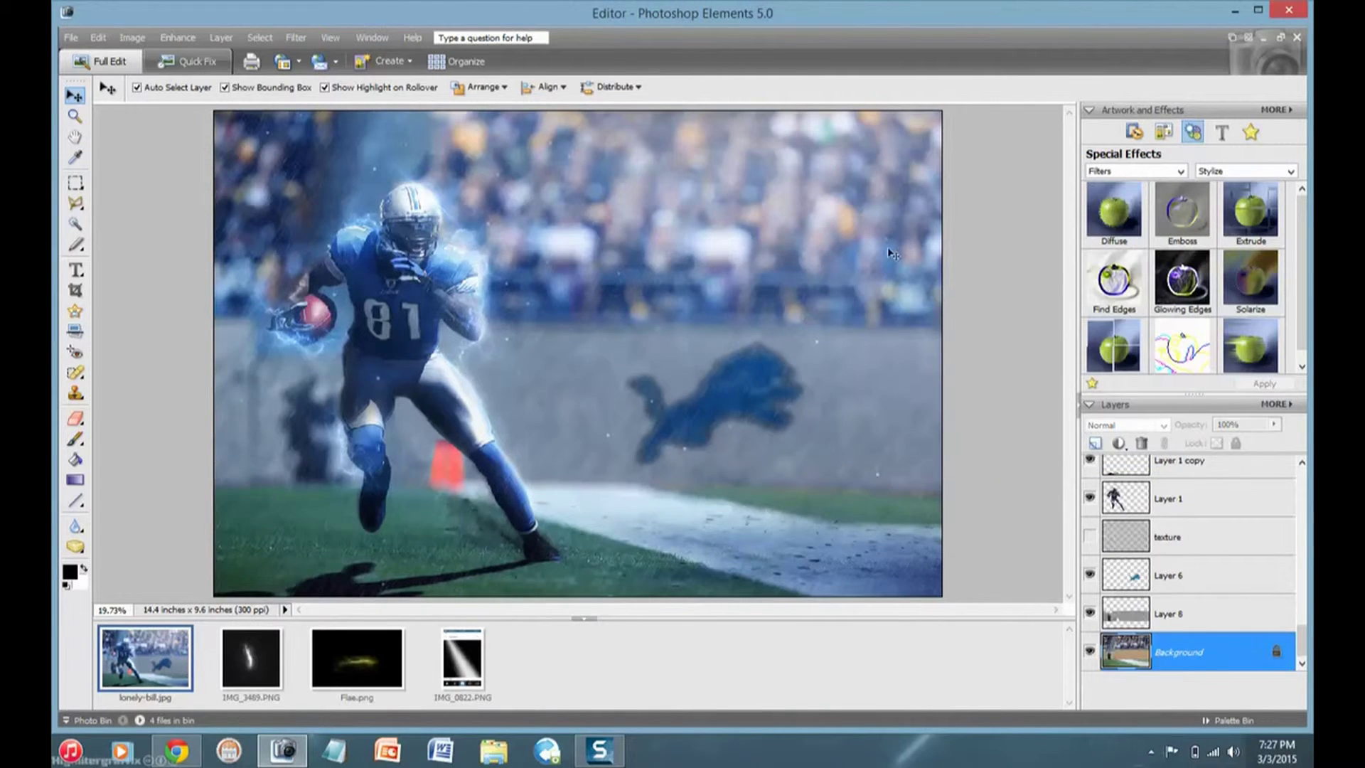
key(e)
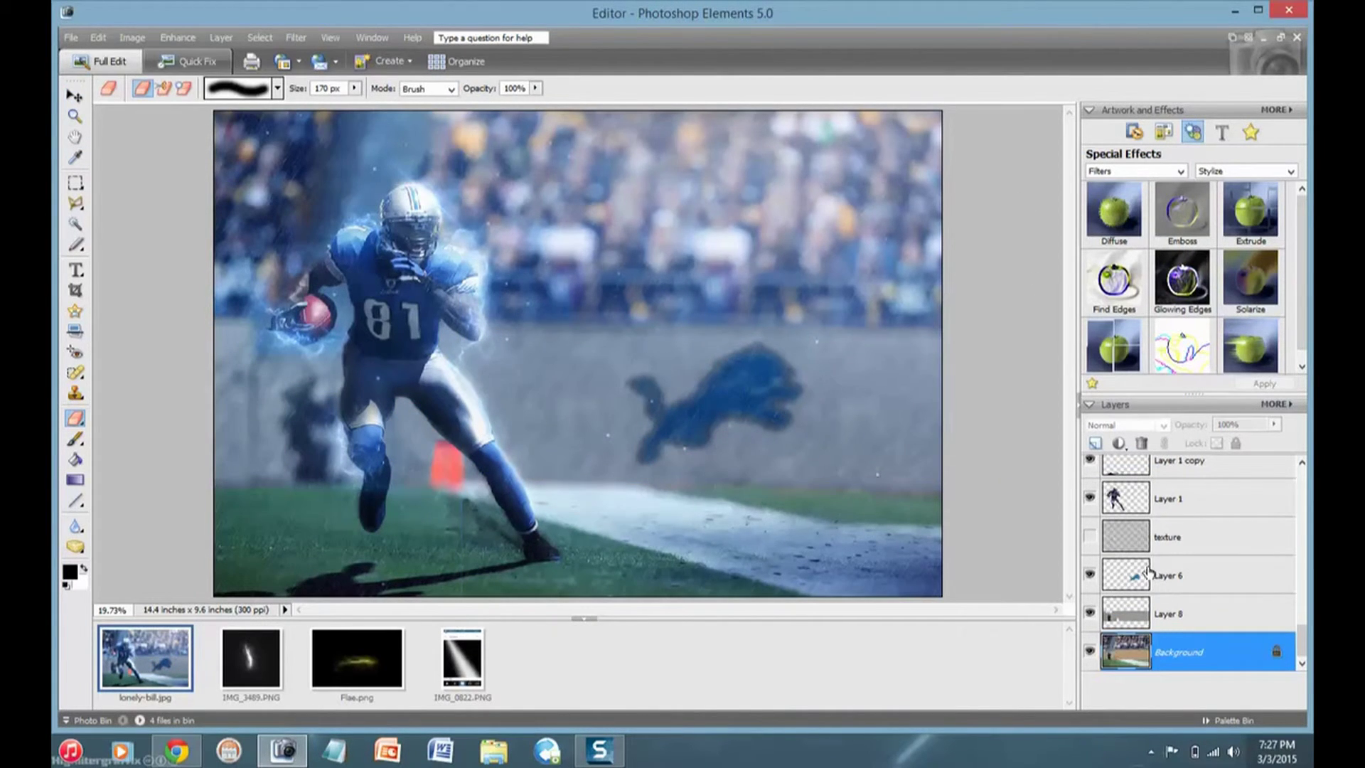
click(1150, 611)
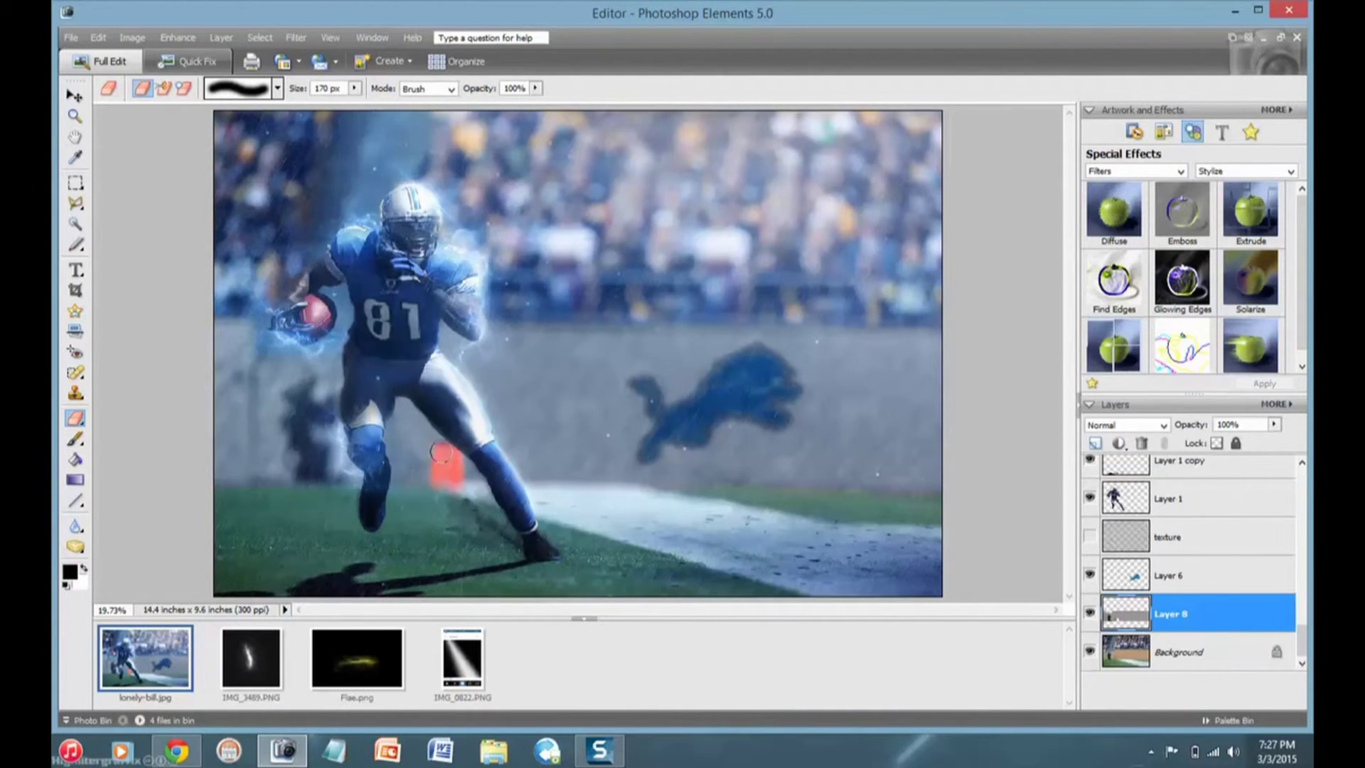
click(74, 95)
scroll(1109, 526, up, 2)
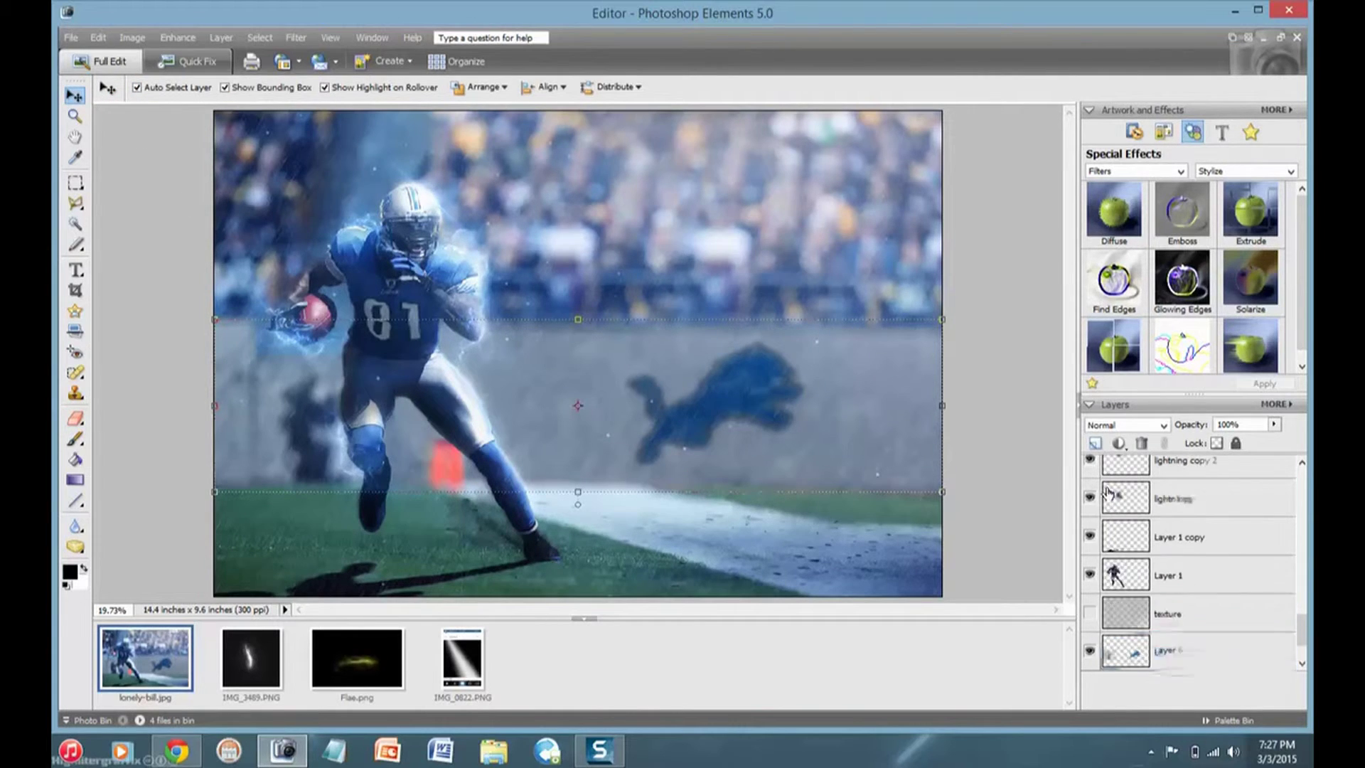
scroll(1102, 512, up, 2)
scroll(1093, 502, up, 2)
click(1137, 499)
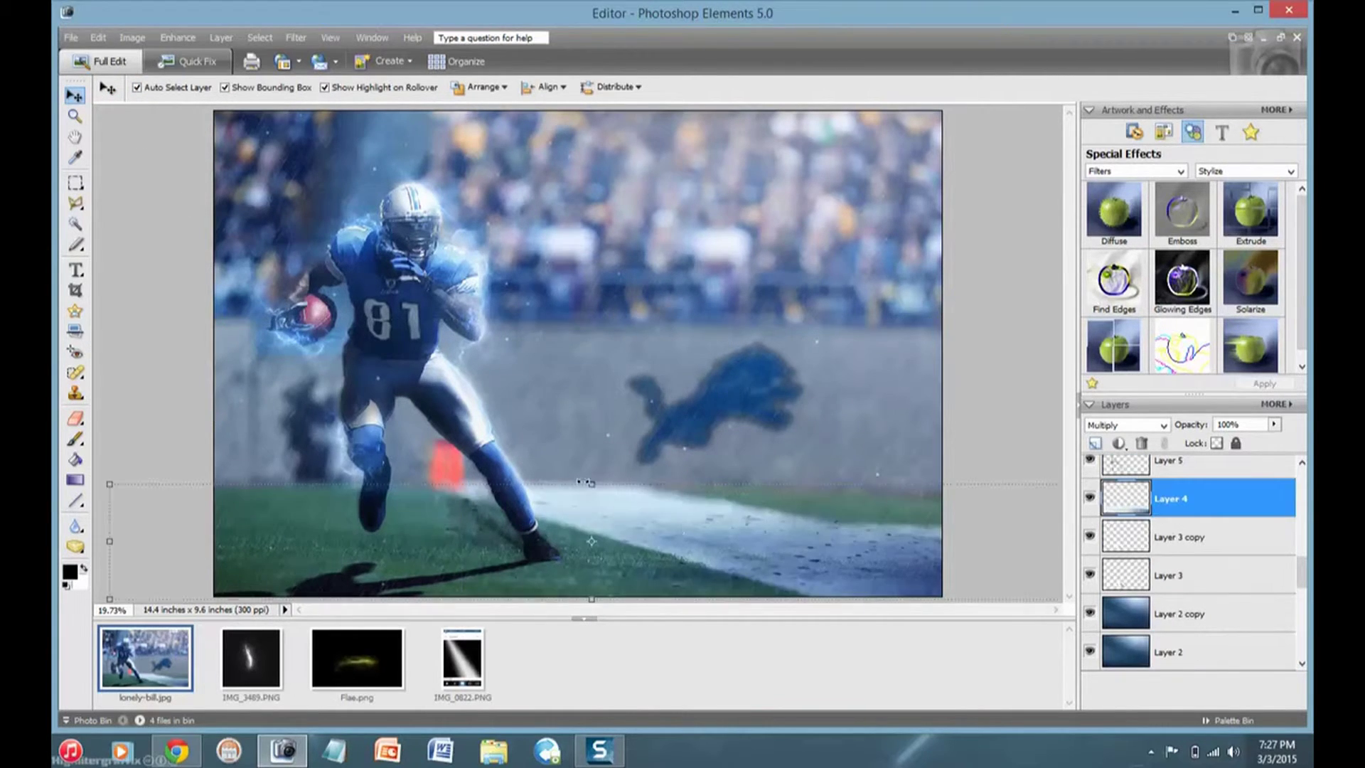
click(681, 463)
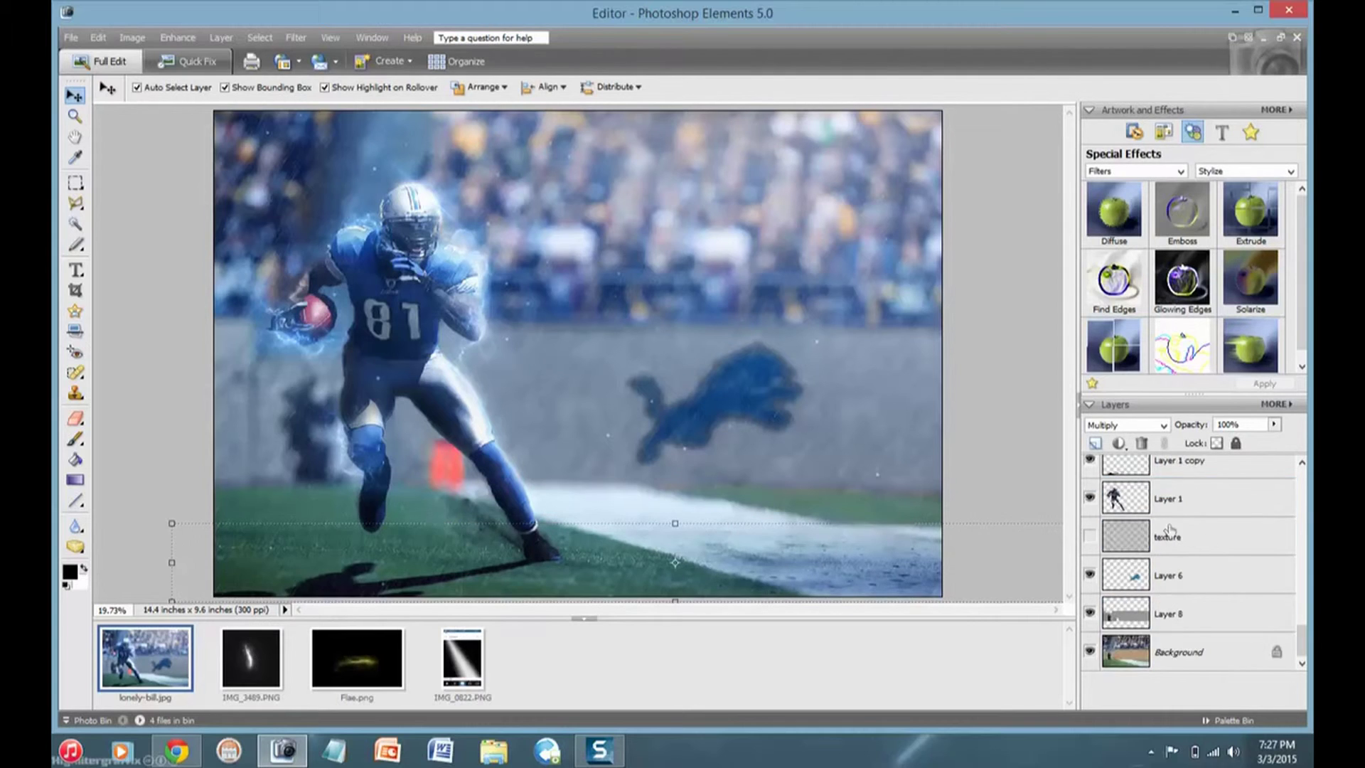
click(296, 37)
click(320, 51)
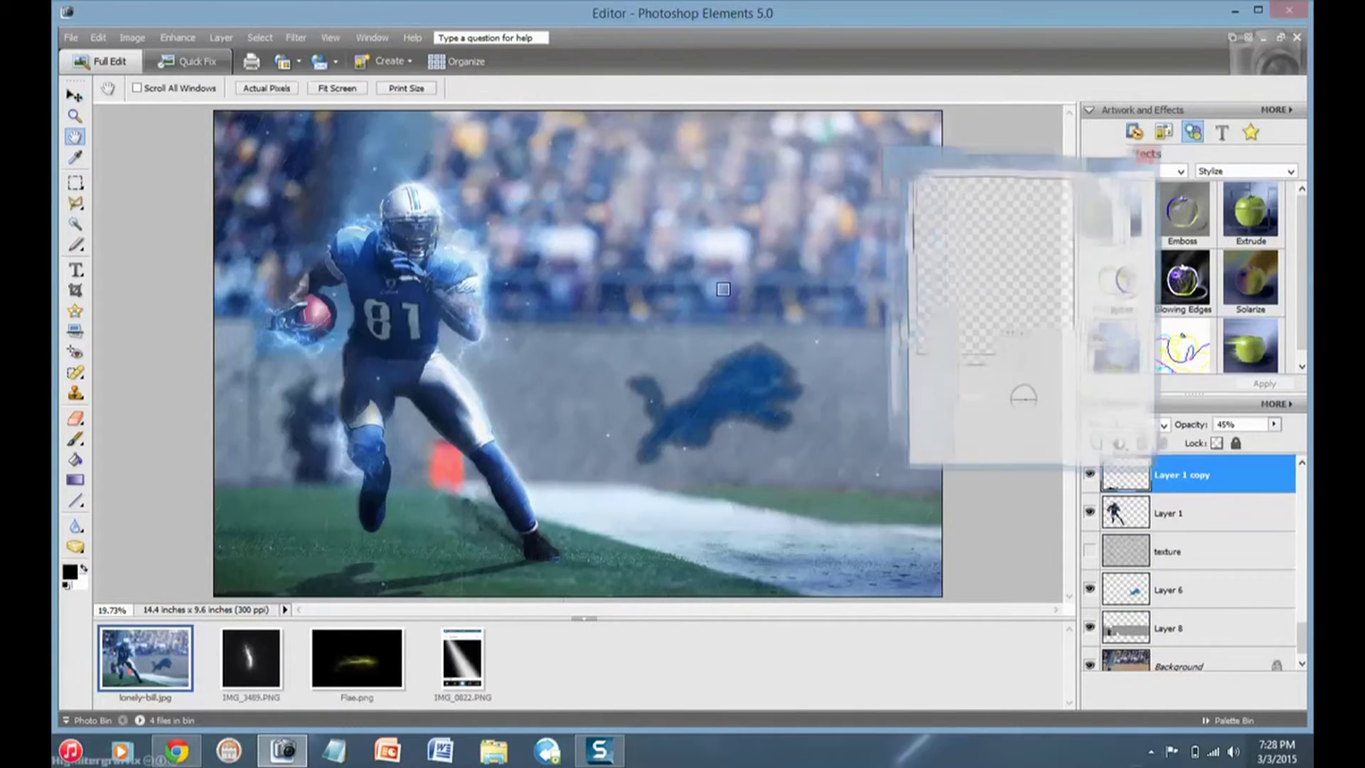
key(Return)
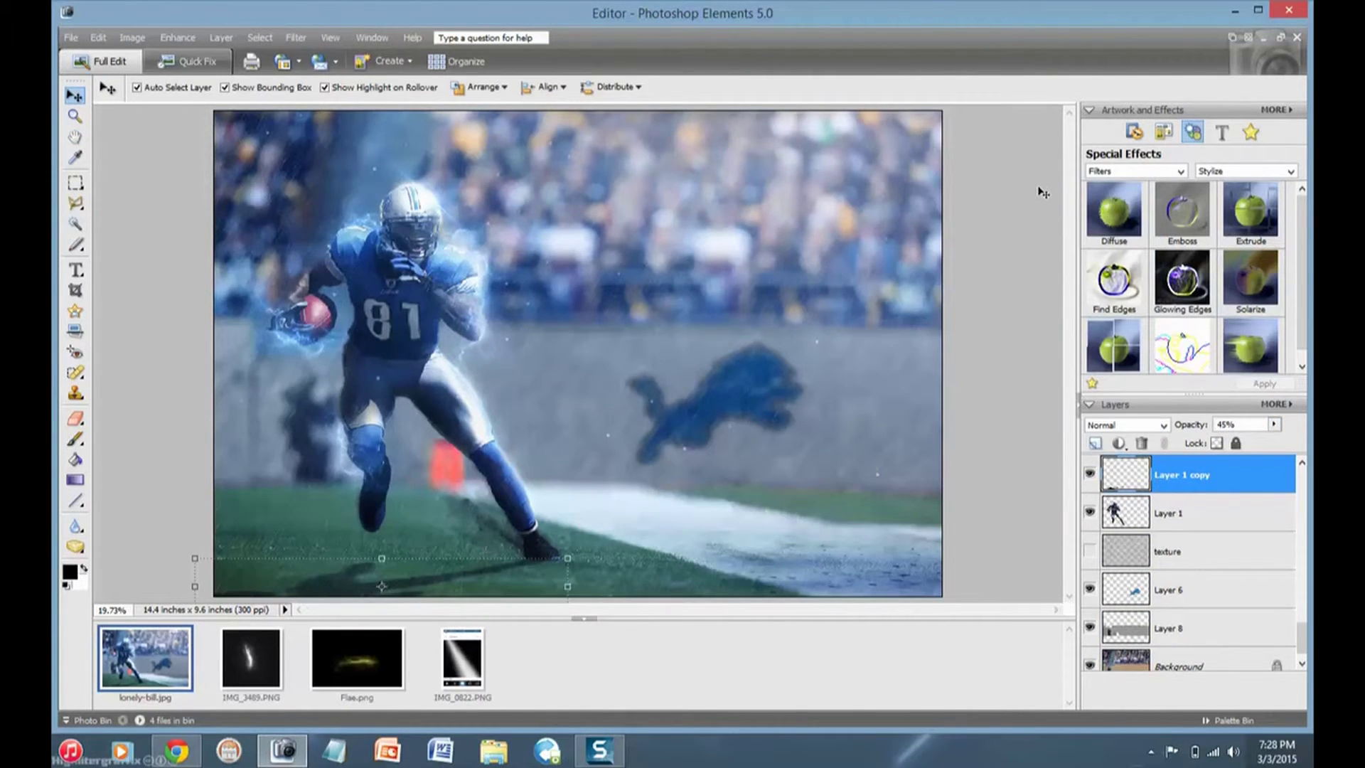
- Close the IMG_3489 source image from the Photo Bin and begin closing the flare image
click(1180, 652)
right_click(274, 668)
click(334, 411)
right_click(268, 639)
- Close the Flare image, crop IMG_0822 to its gradient, and drag it into the composite
click(313, 387)
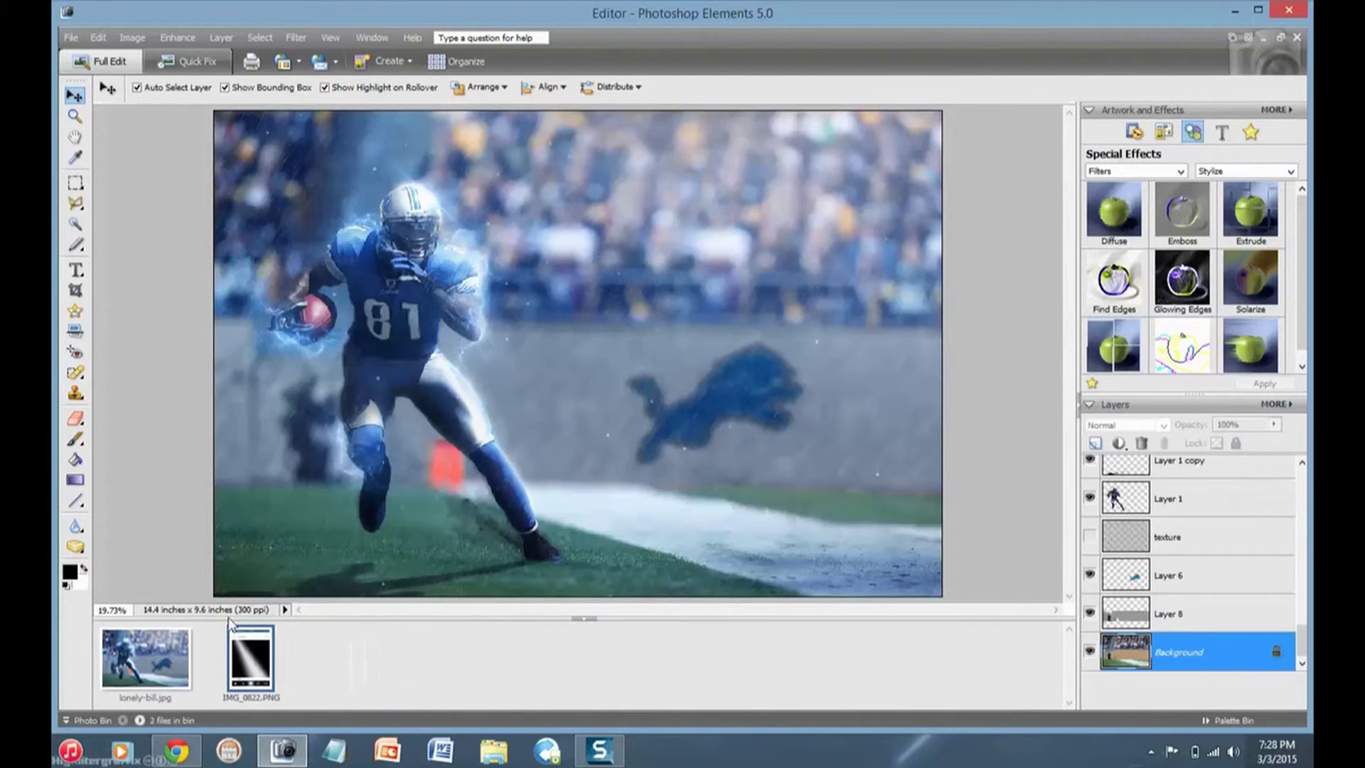
click(232, 627)
key(c)
key(Return)
drag(327, 253, 146, 658)
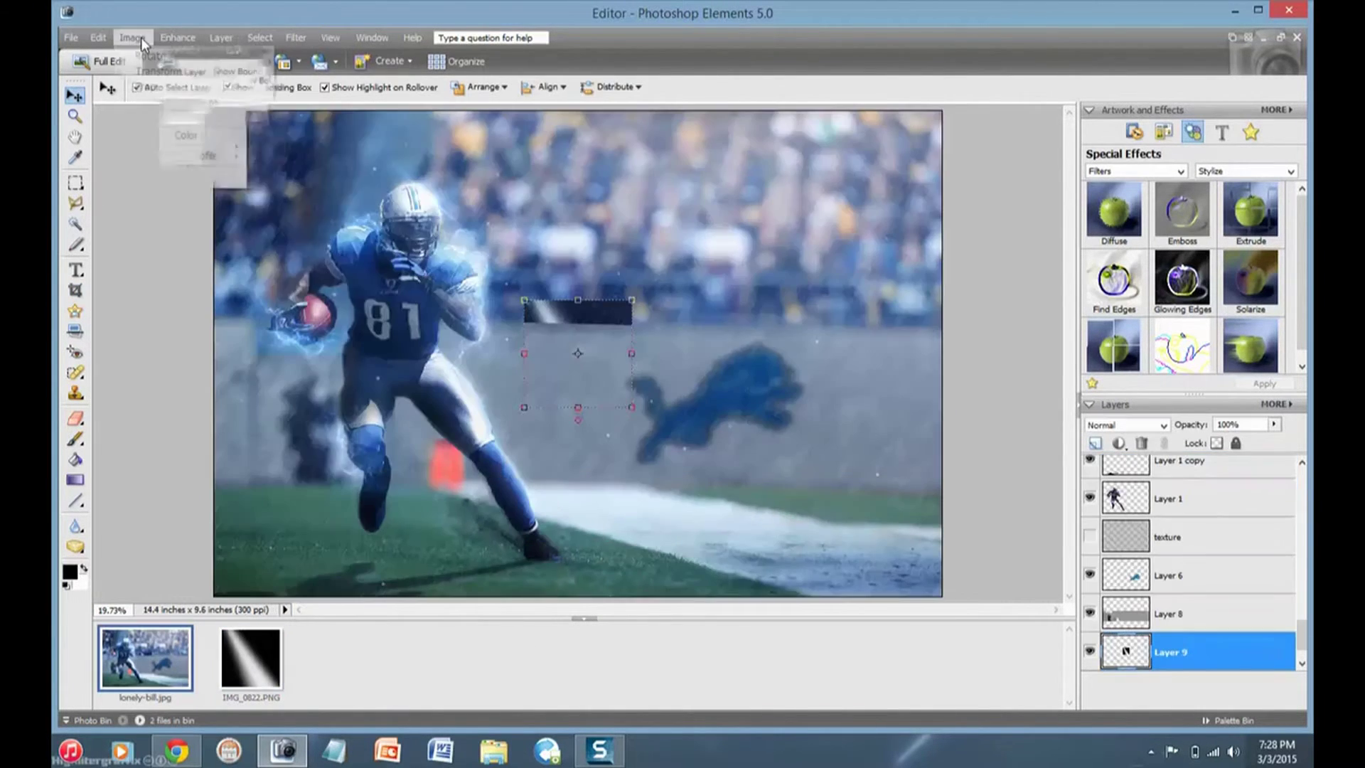
- Enlarge and rotate the gradient to cover the composite
right_click(580, 319)
key(ctrl+minus)
key(ctrl+minus)
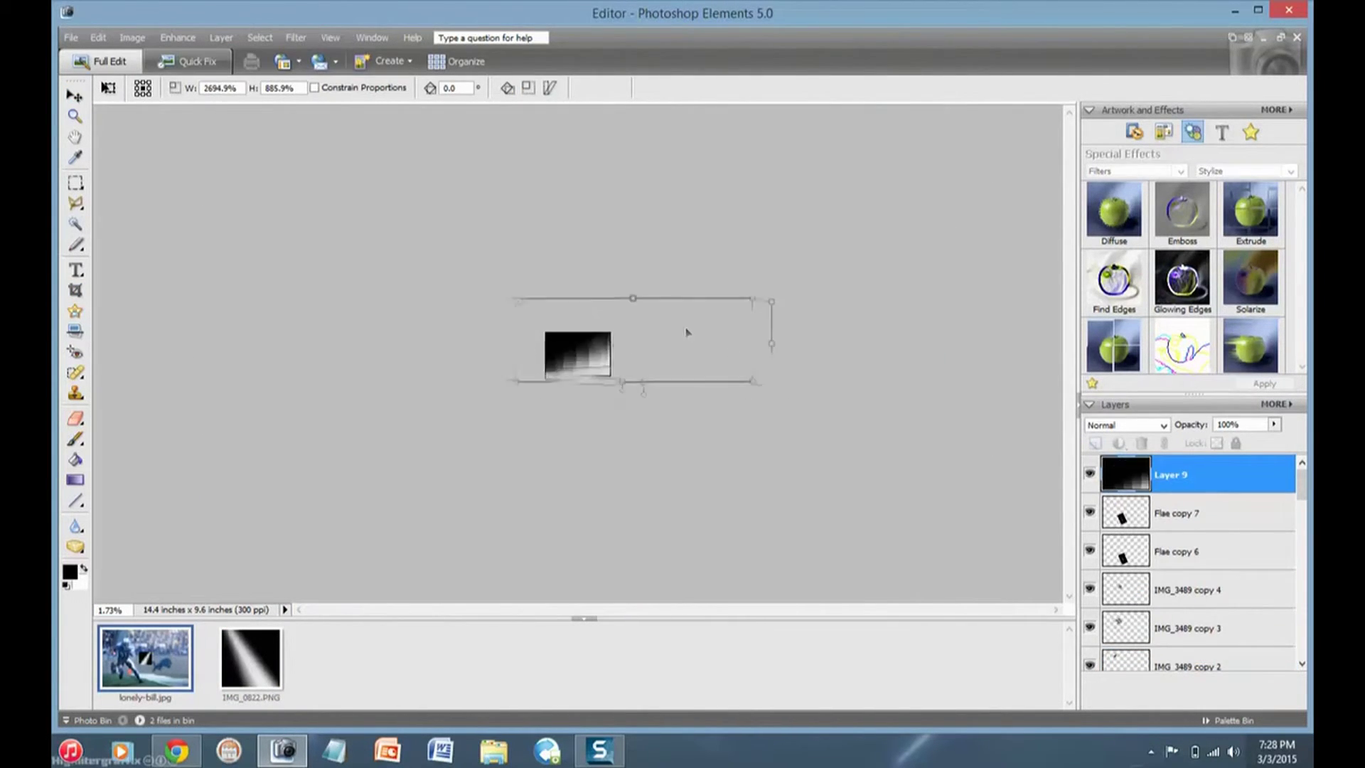
drag(686, 329, 647, 432)
key(Return)
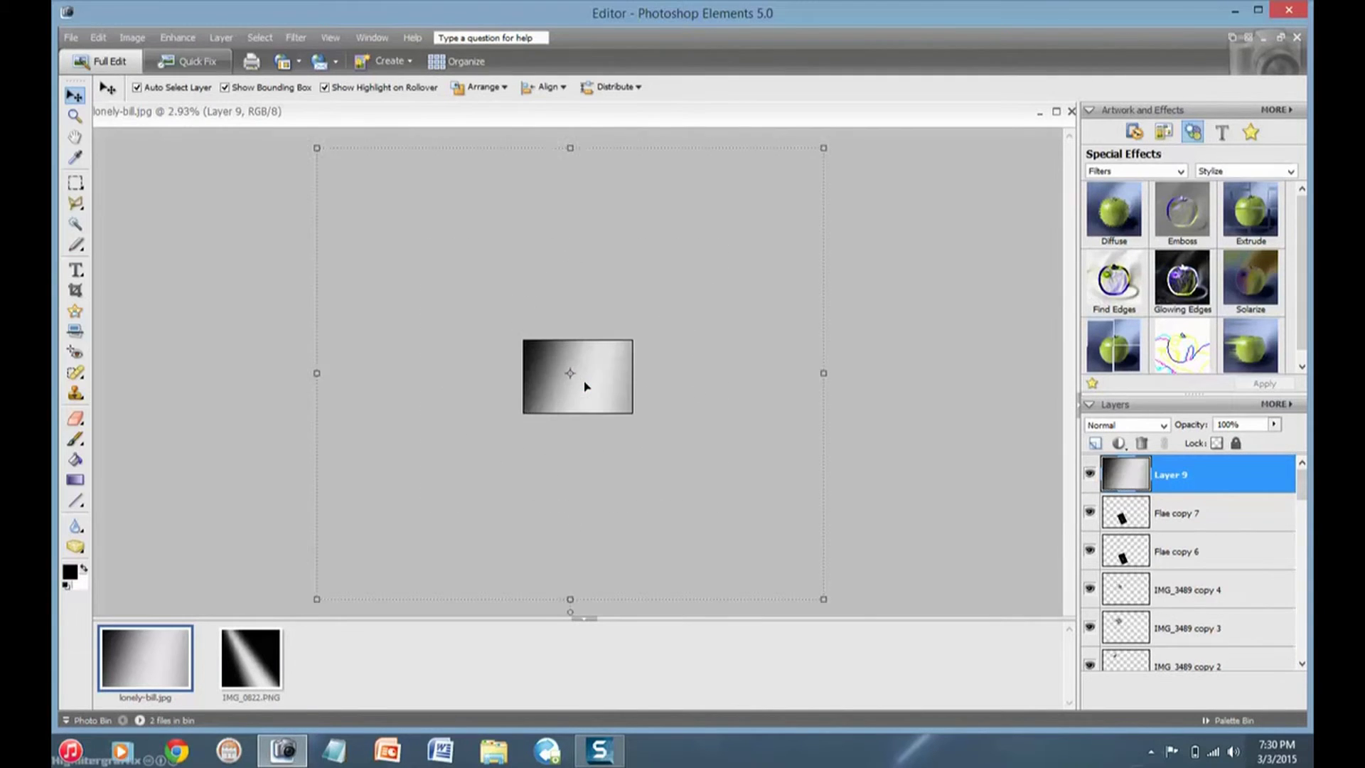
key(ctrl+0)
- Set the gradient layer to Multiply and reposition it to brighten the right side
click(1127, 424)
click(1119, 91)
key(ctrl+0)
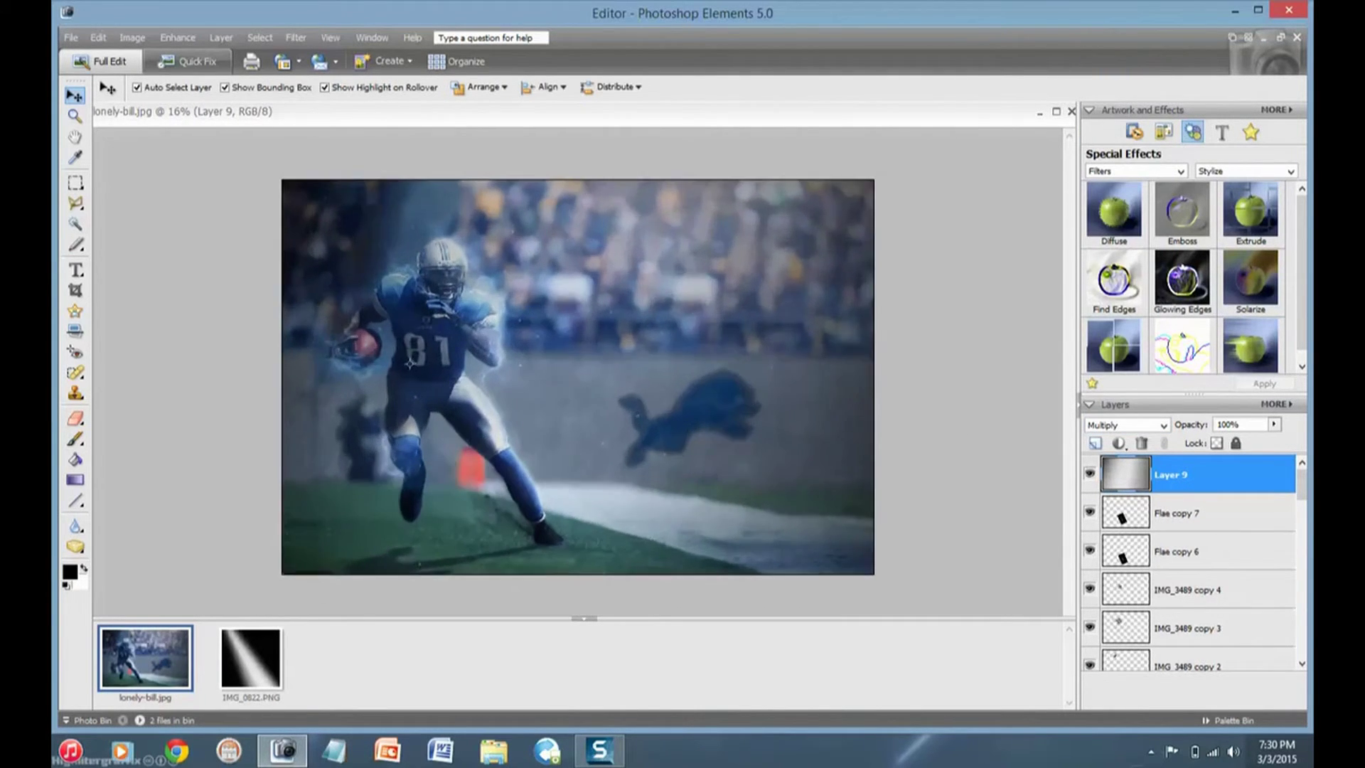
drag(547, 393, 785, 441)
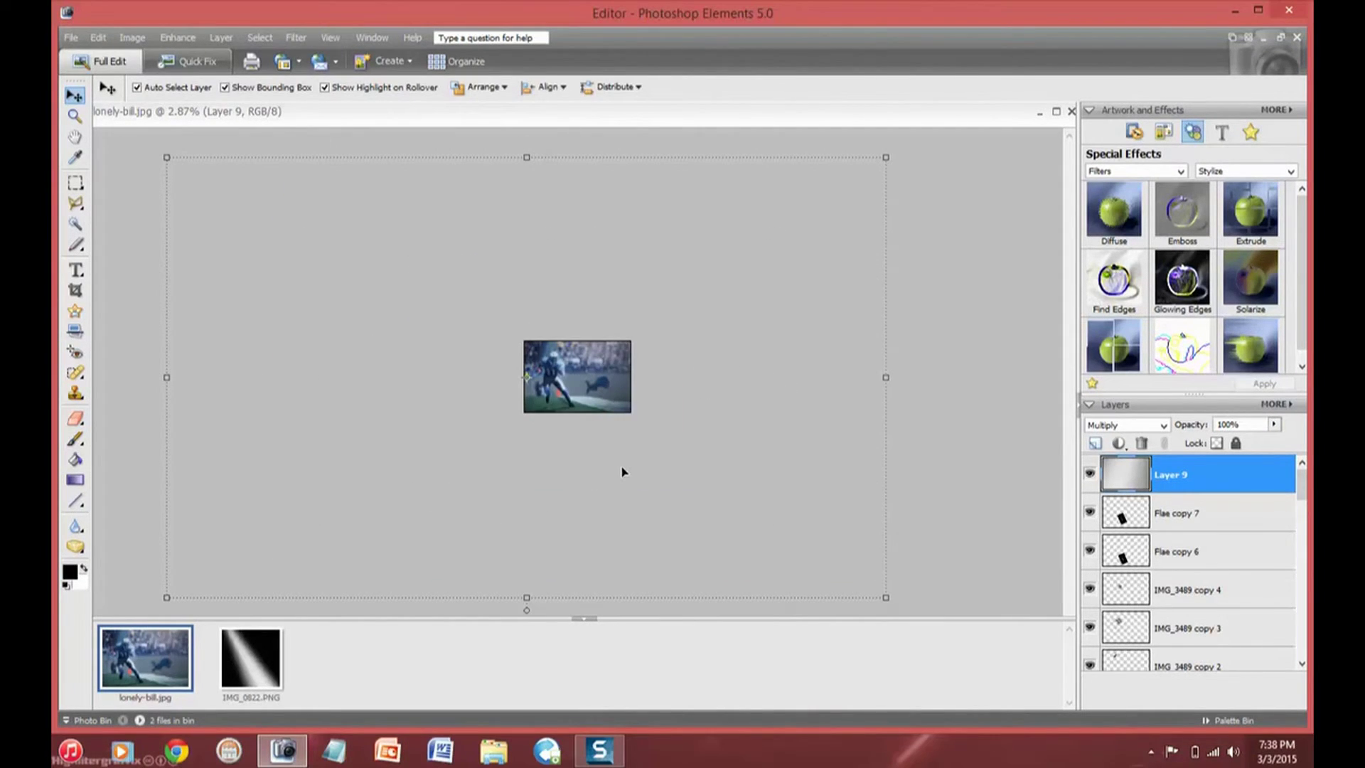
key(ctrl+0)
- Shift the gradient leftward across the image, discarding a trial resize
click(1090, 474)
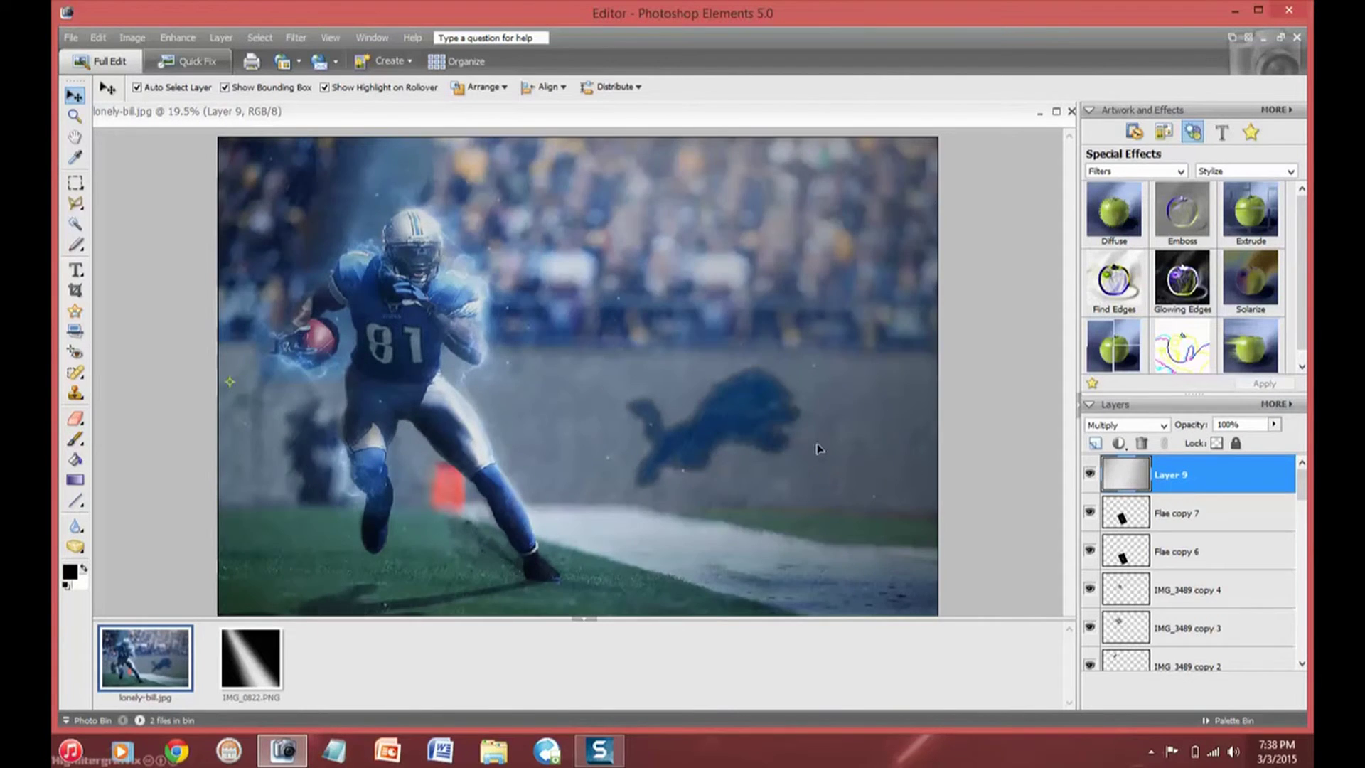
drag(818, 447, 775, 449)
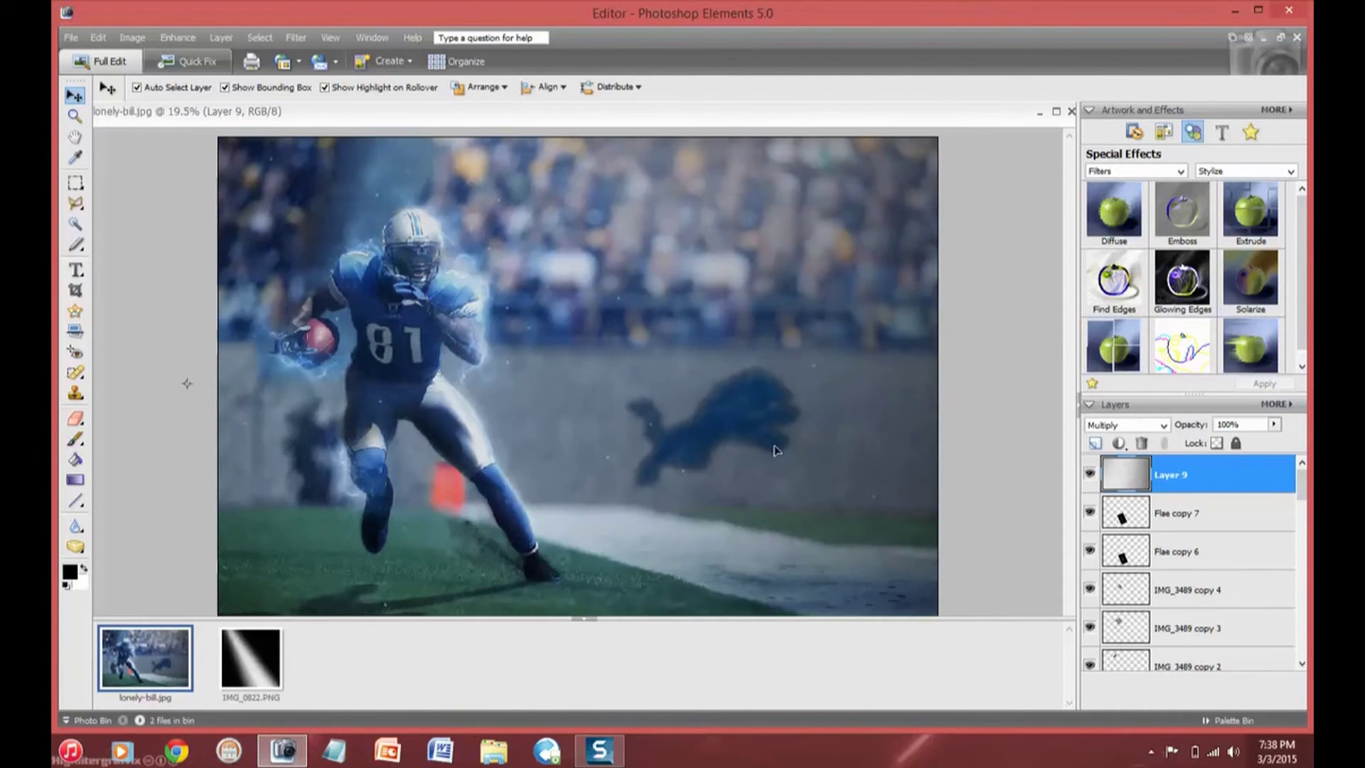
key(ctrl+minus)
drag(694, 313, 813, 296)
key(Escape)
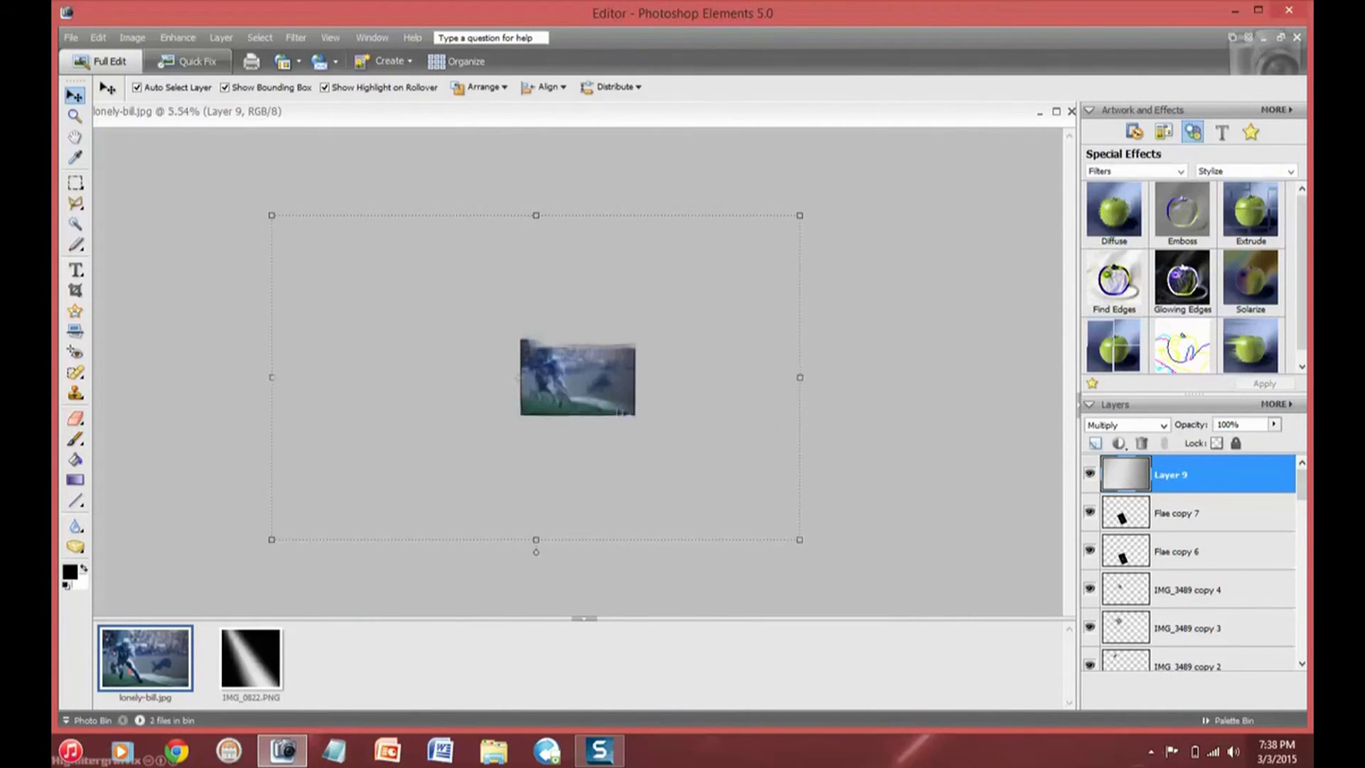
key(ctrl+0)
key(ctrl+e)
- Browse the Effects folder and open the PG243 texture image
click(71, 37)
click(186, 93)
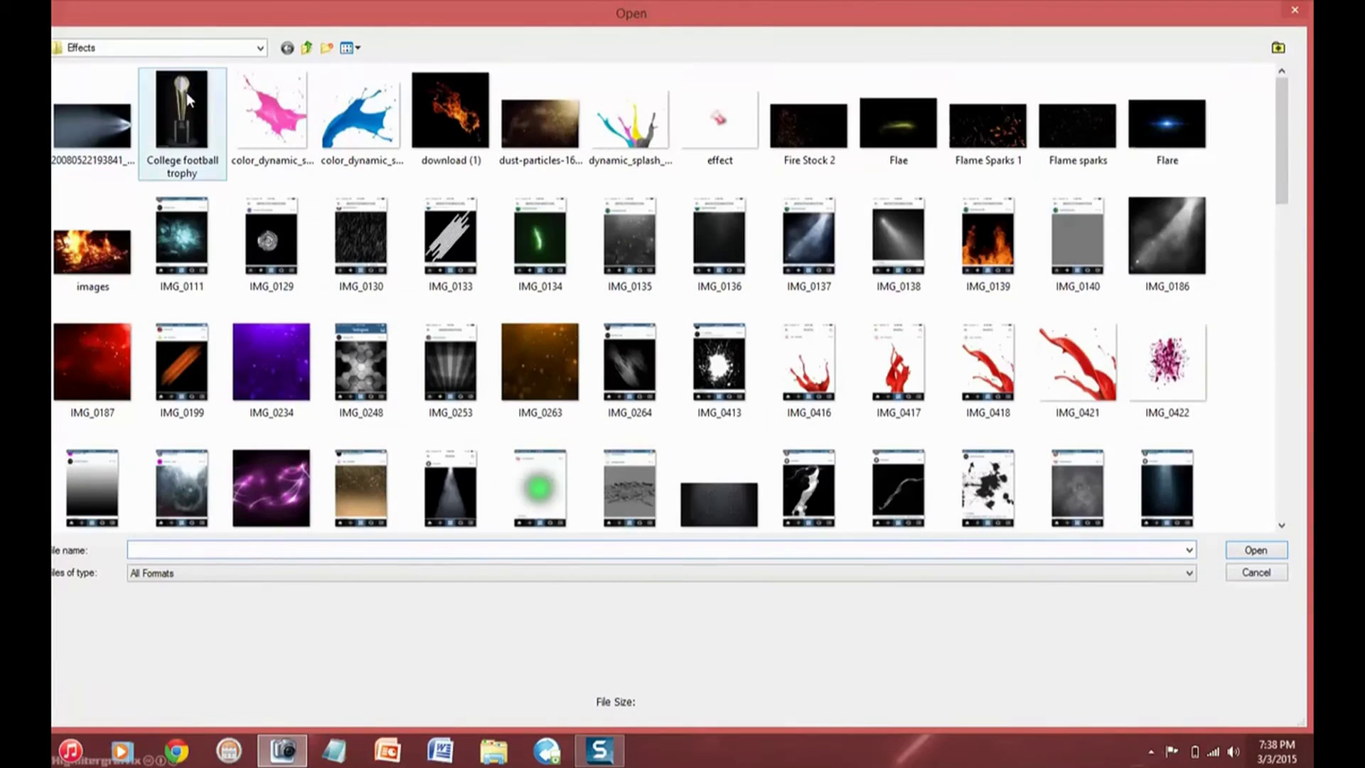
click(182, 238)
scroll(718, 370, down, 2)
scroll(718, 369, down, 2)
scroll(788, 402, down, 4)
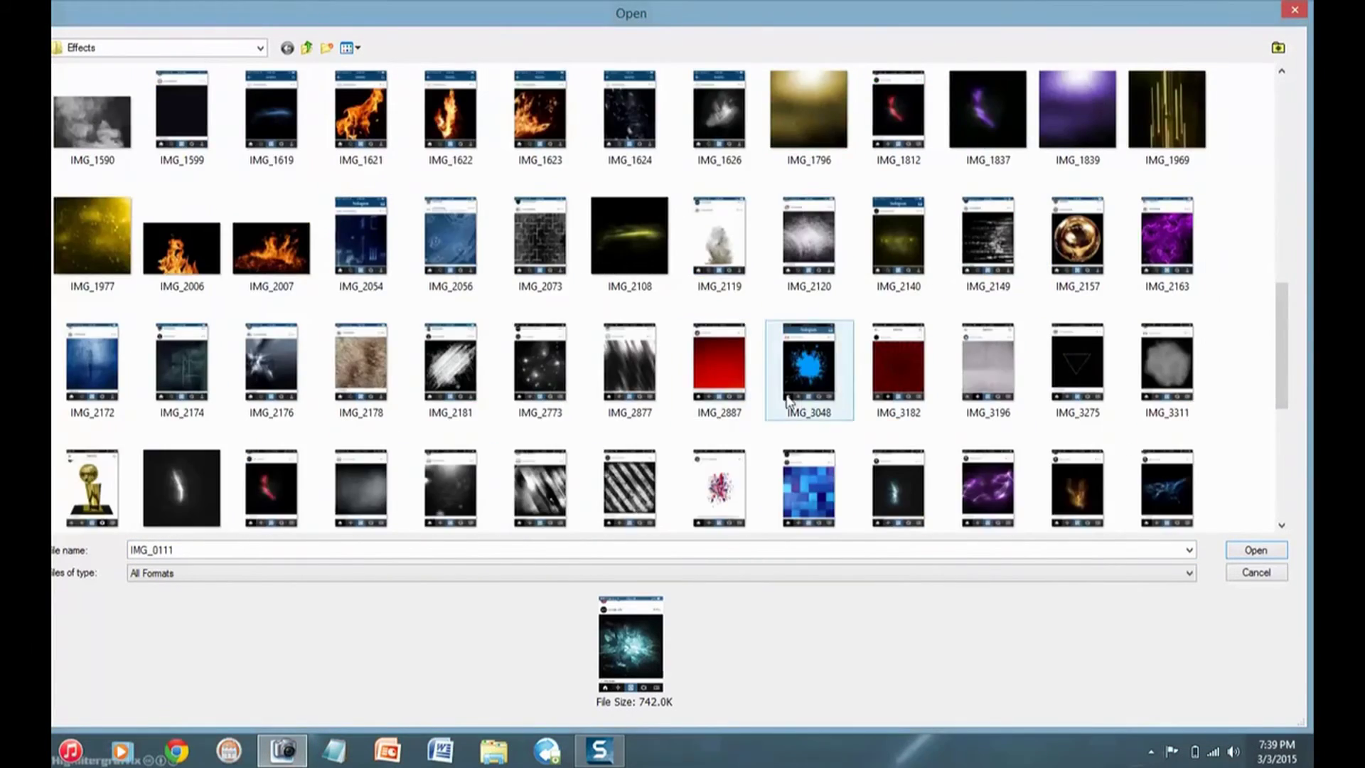
scroll(782, 398, down, 2)
scroll(668, 305, down, 3)
double_click(817, 386)
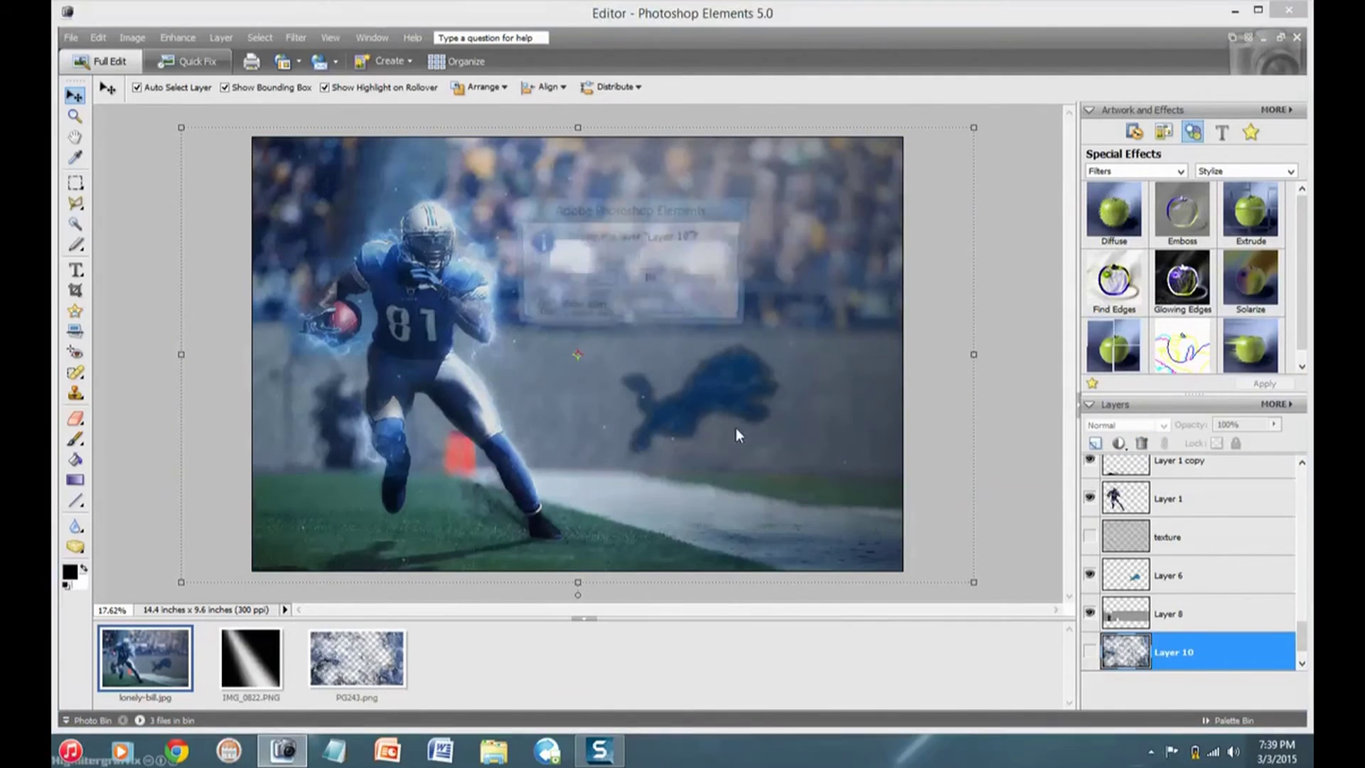
- Open Blackness.png from the Logos > Logo folder
click(71, 37)
click(85, 92)
click(260, 48)
click(79, 355)
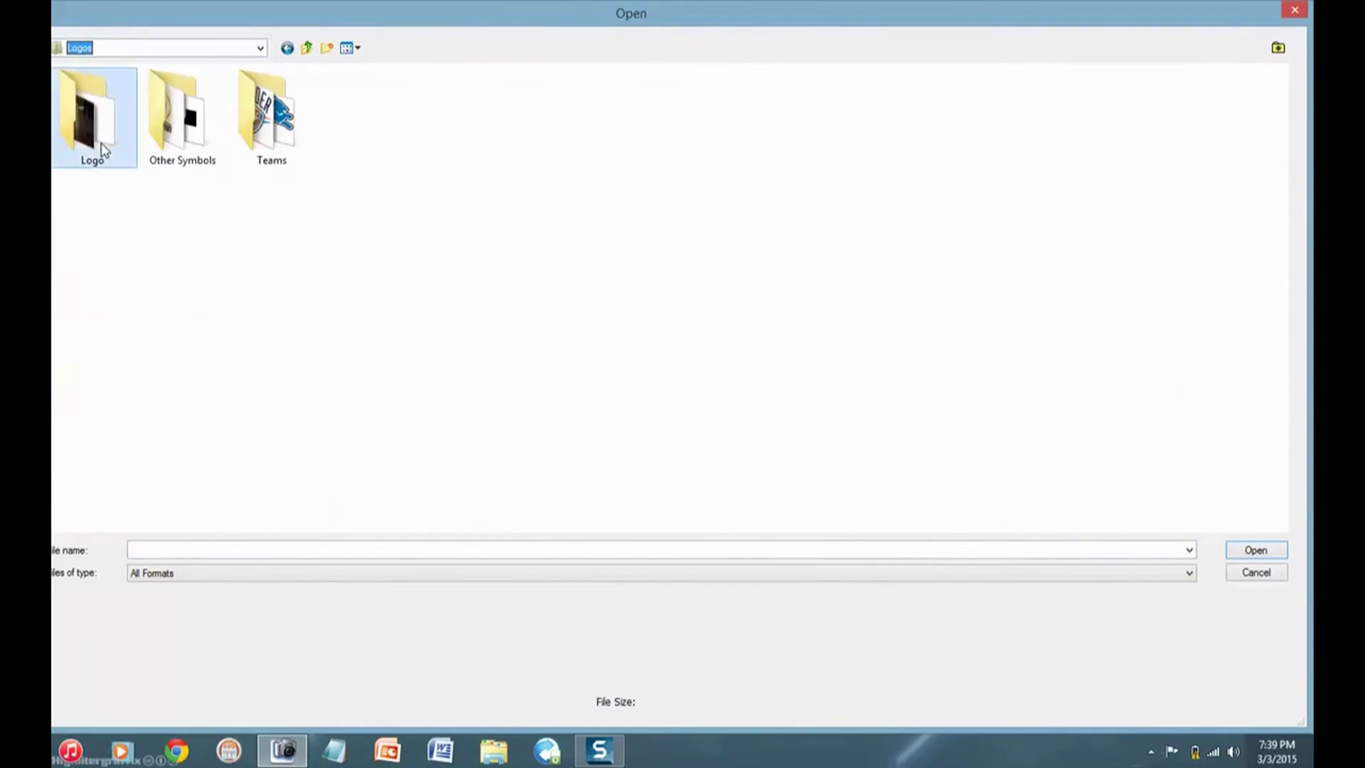
double_click(100, 146)
double_click(183, 122)
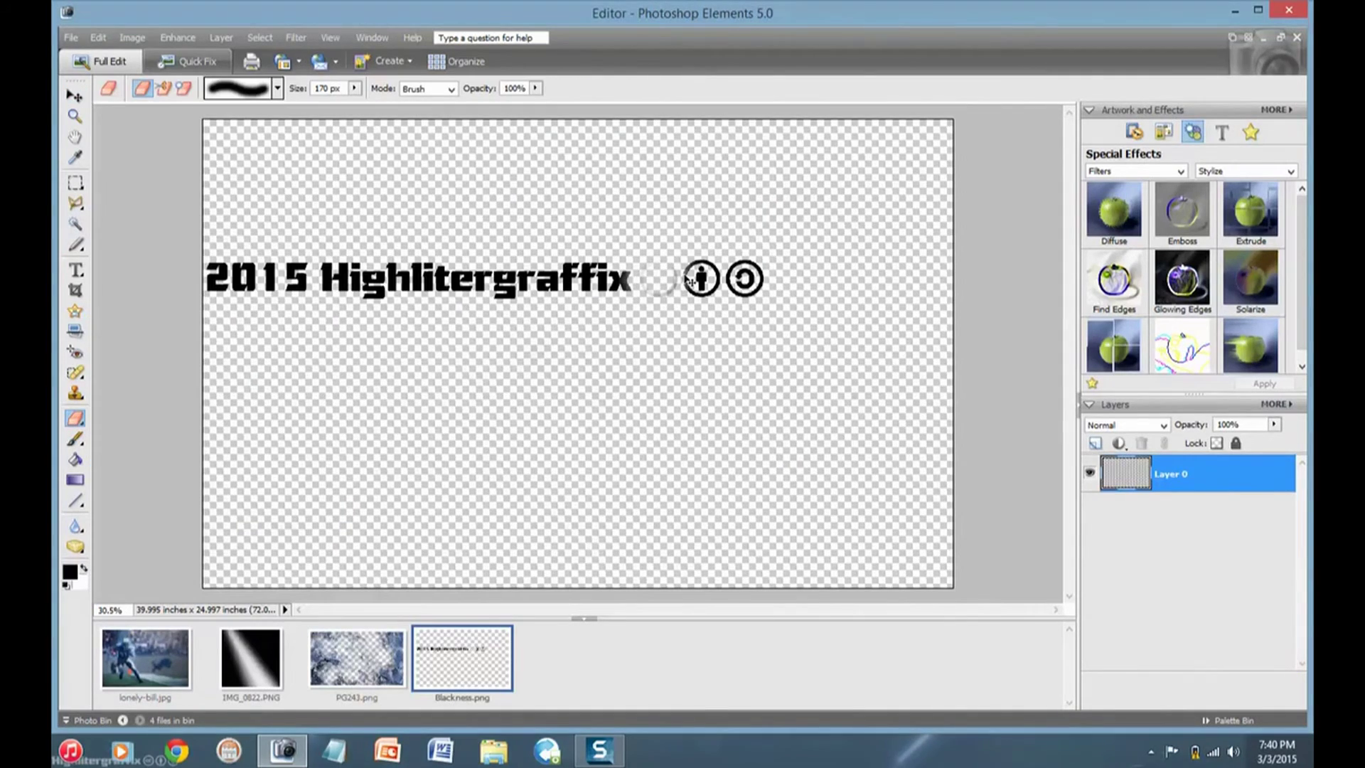
- Erase the round icons from the watermark and drag its text into the football composite
key(ctrl+z)
click(277, 89)
click(214, 210)
key(v)
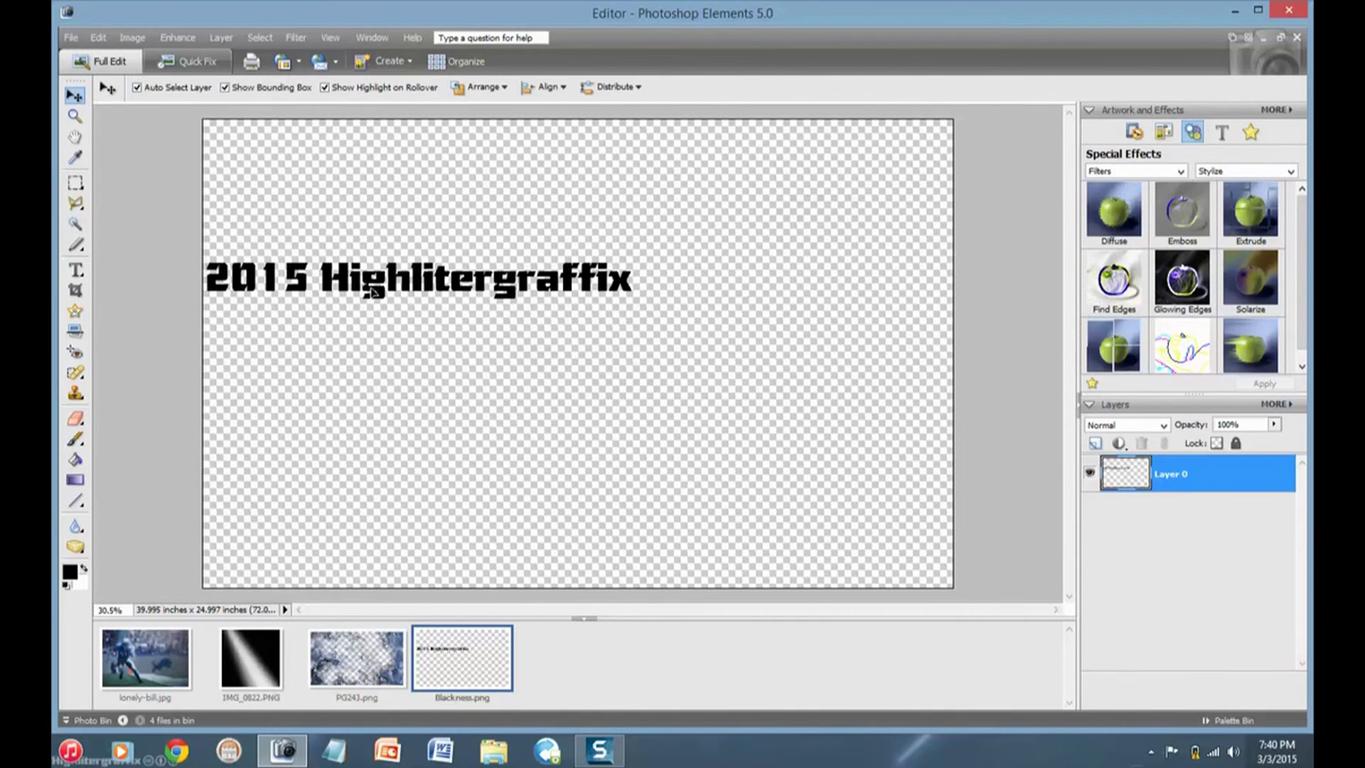
drag(780, 282, 145, 658)
- Shrink the 2015 watermark text and place it in the composite's bottom-left corner
drag(720, 339, 720, 397)
click(716, 391)
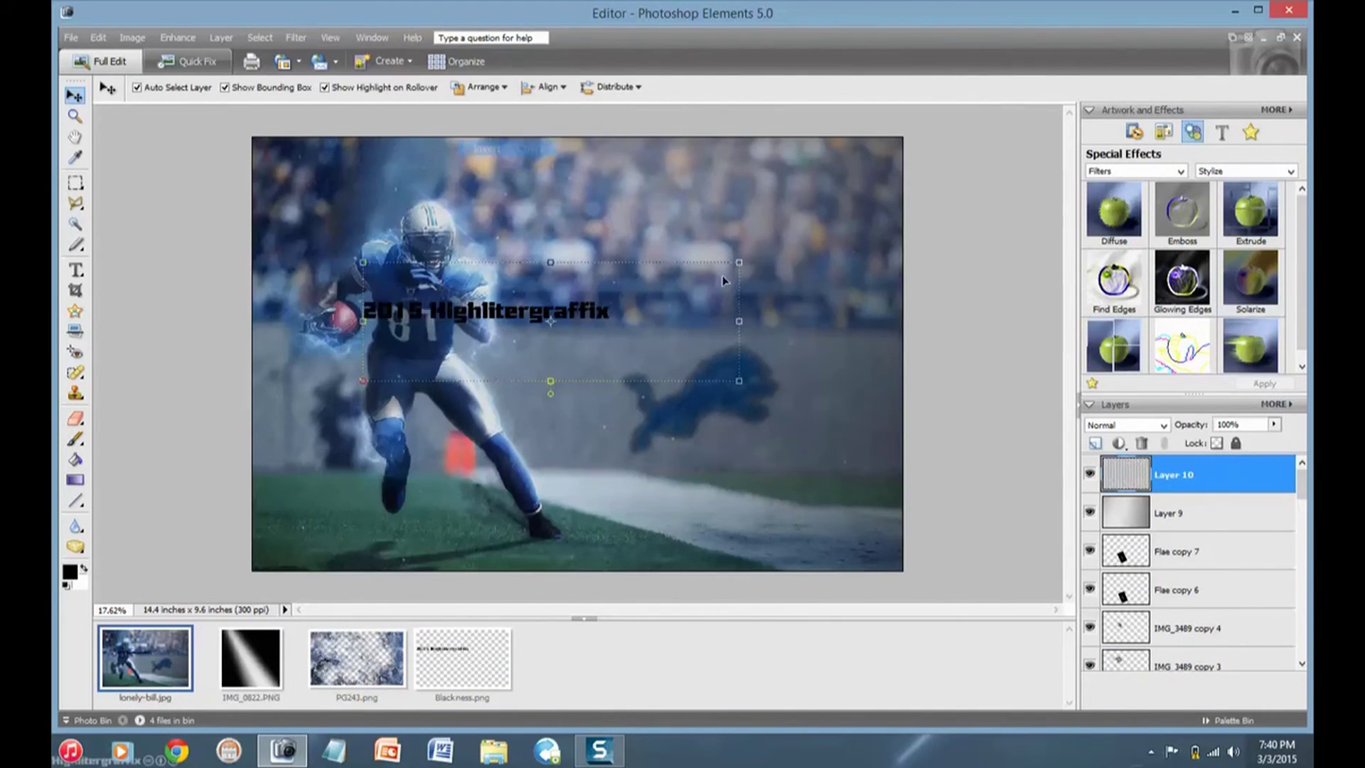
drag(519, 202, 458, 356)
key(Return)
drag(369, 354, 305, 571)
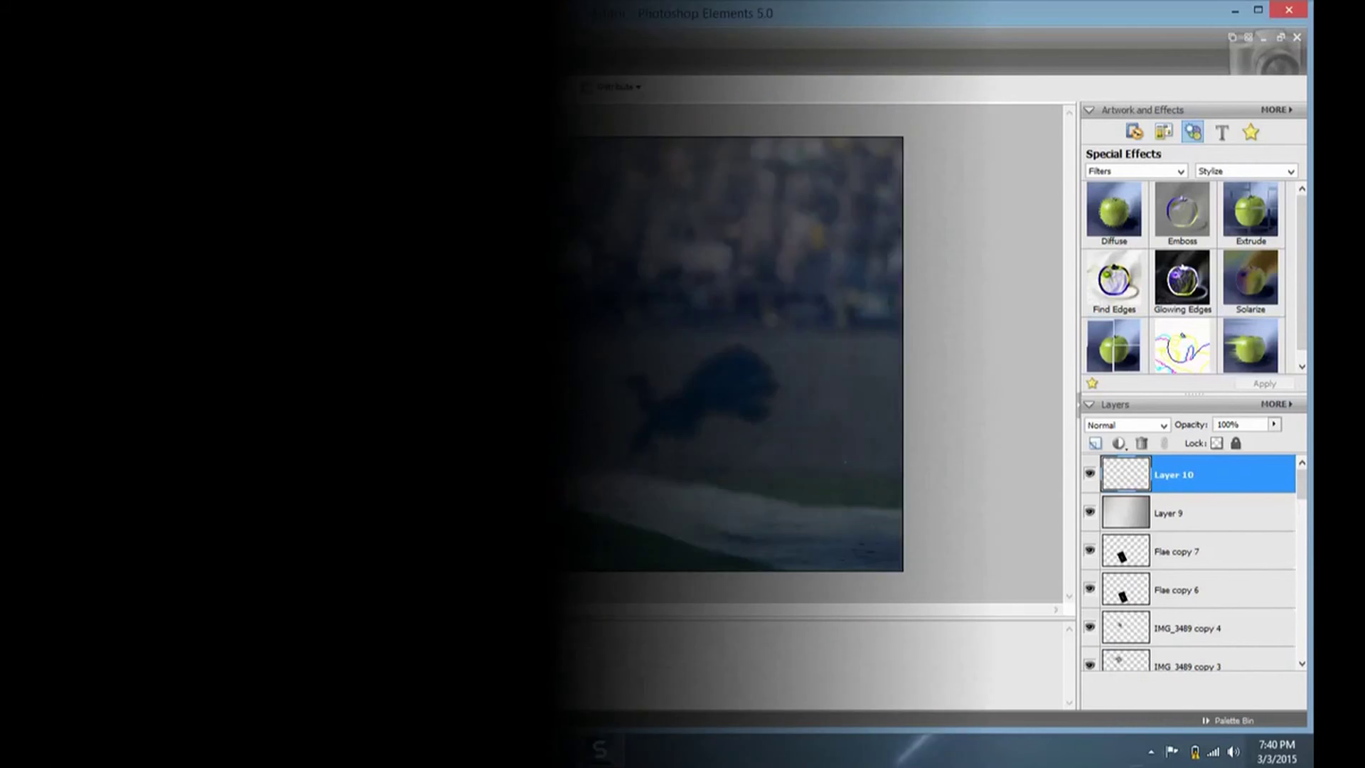